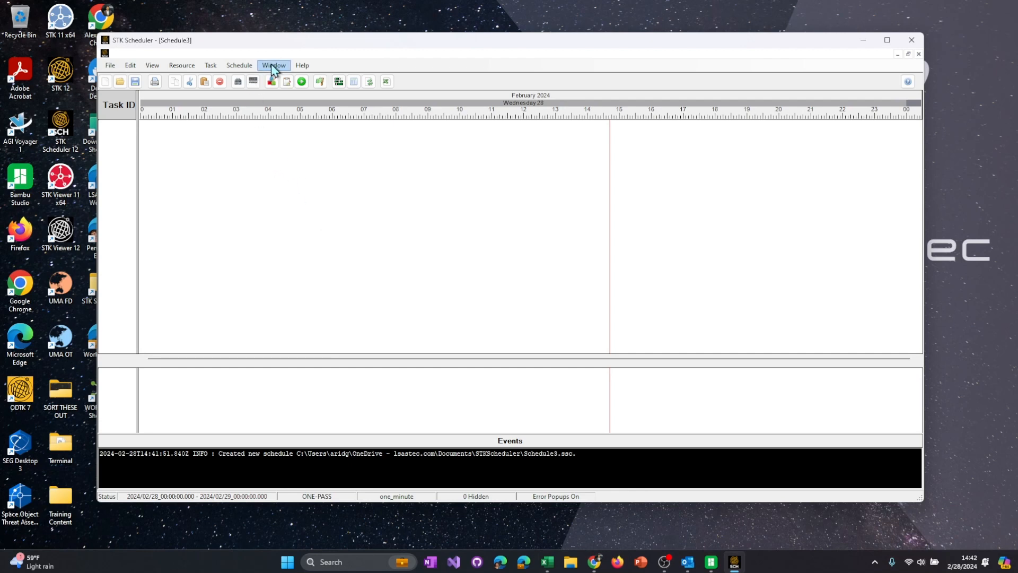
Load the STK scenario SCH_001.sc into the schedule and apply the STK scenario times to the schedule.
{"action": "left_click", "coordinate": [244, 66]}
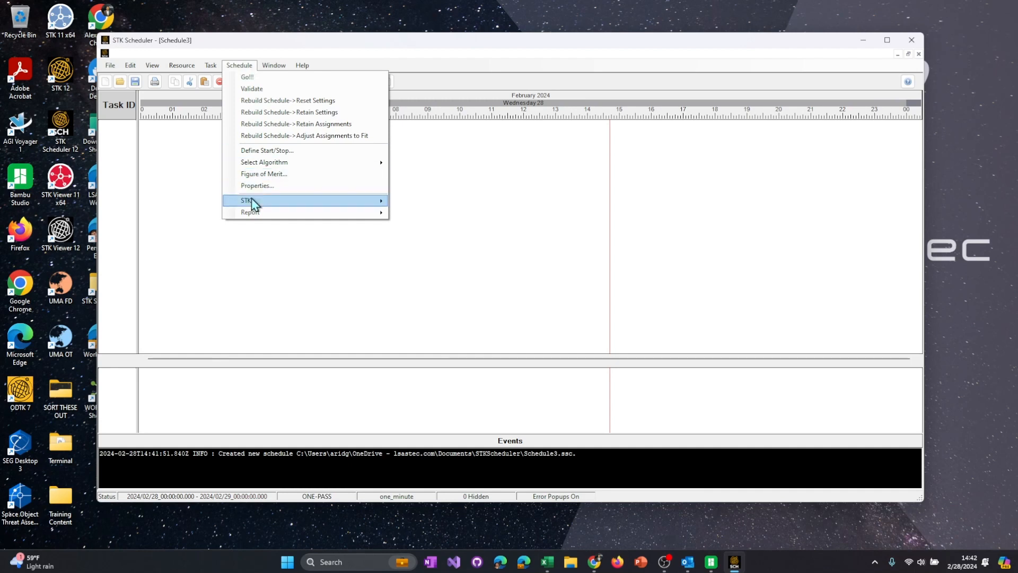
{"action": "mouse_move", "coordinate": [252, 200]}
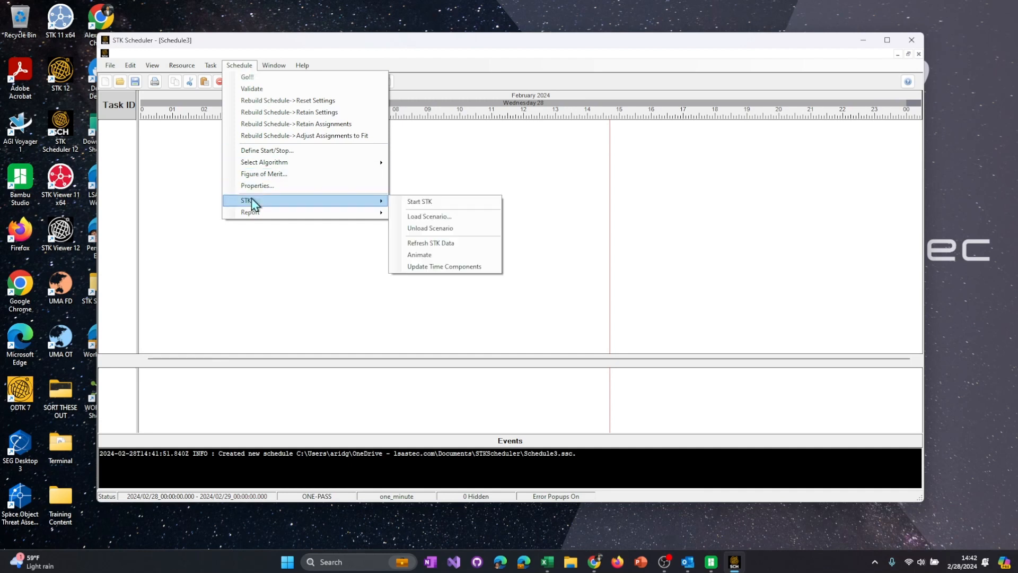
{"action": "left_click", "coordinate": [451, 218]}
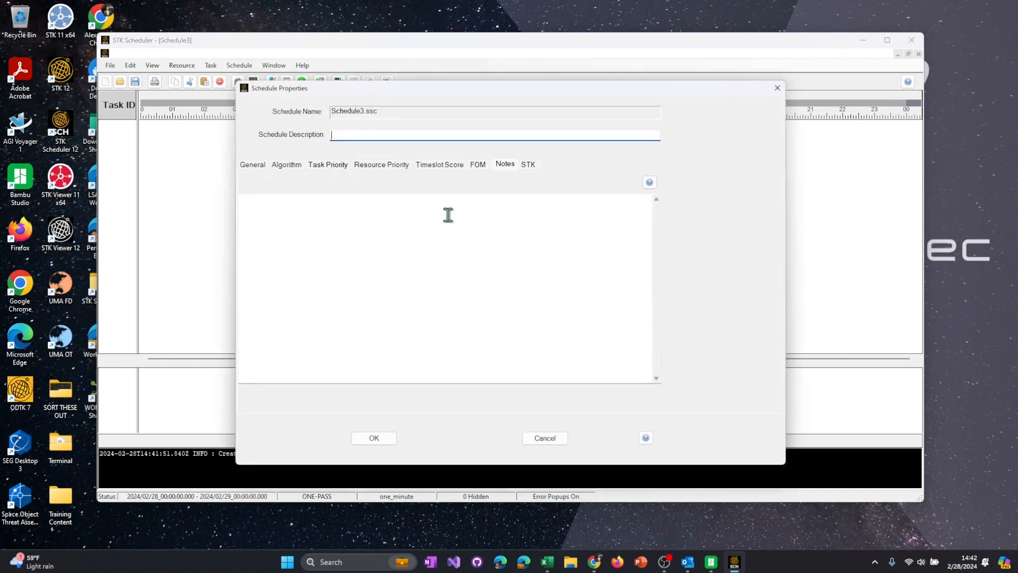
{"action": "left_click", "coordinate": [530, 165]}
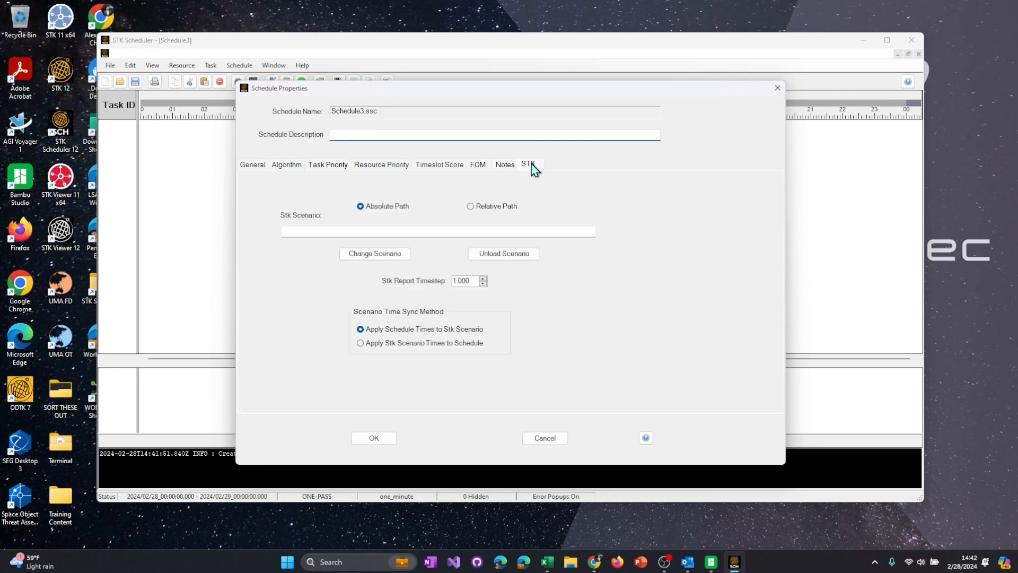
{"action": "left_click", "coordinate": [370, 254]}
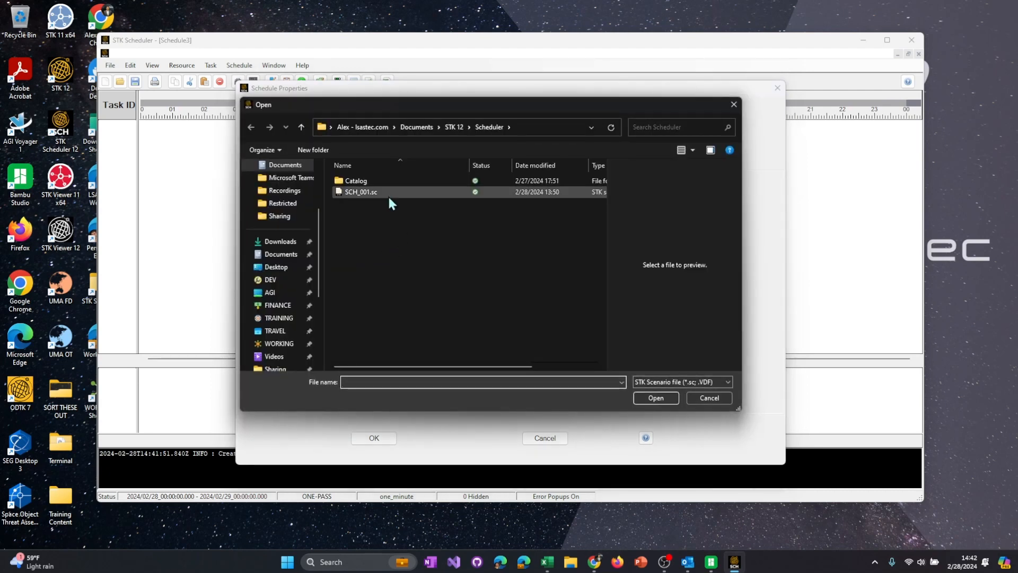
{"action": "left_click", "coordinate": [386, 192]}
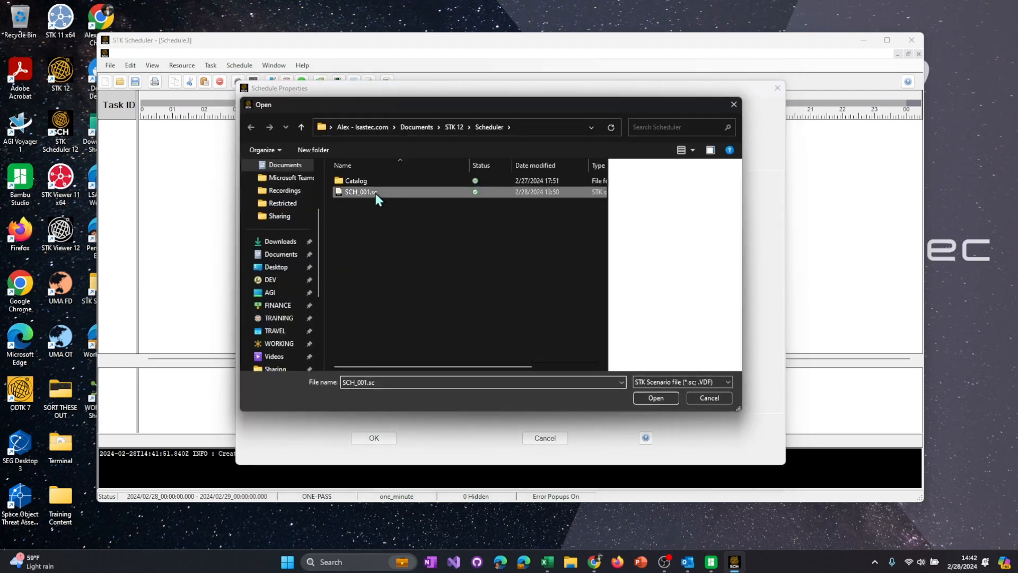
{"action": "left_click", "coordinate": [666, 399]}
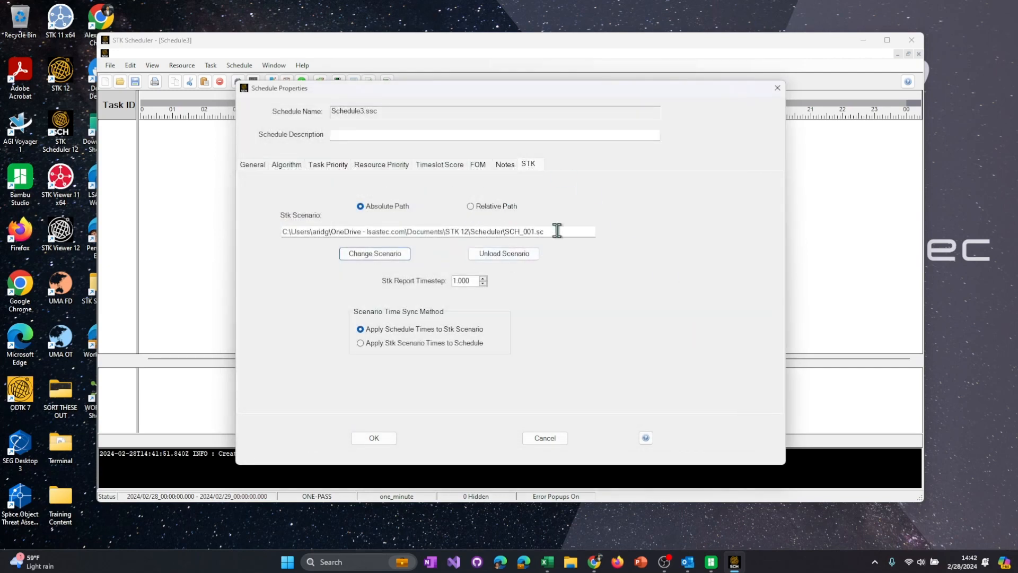
{"action": "left_click", "coordinate": [383, 342]}
{"action": "left_click", "coordinate": [383, 442]}
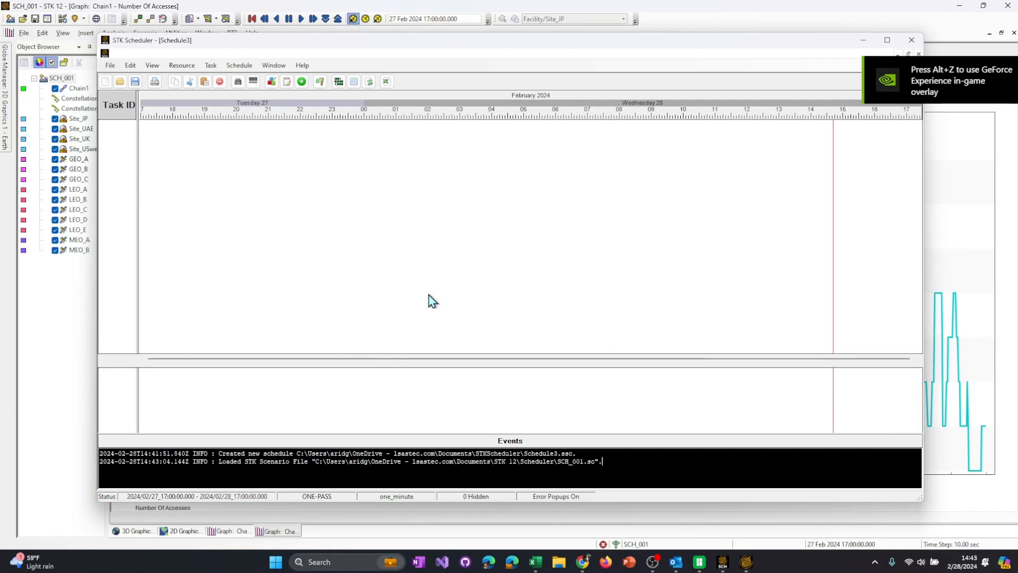
Switch to STK 12 and examine the scenario's satellites and ground sites in the 3D view.
{"action": "left_click", "coordinate": [68, 297]}
{"action": "left_click", "coordinate": [134, 531]}
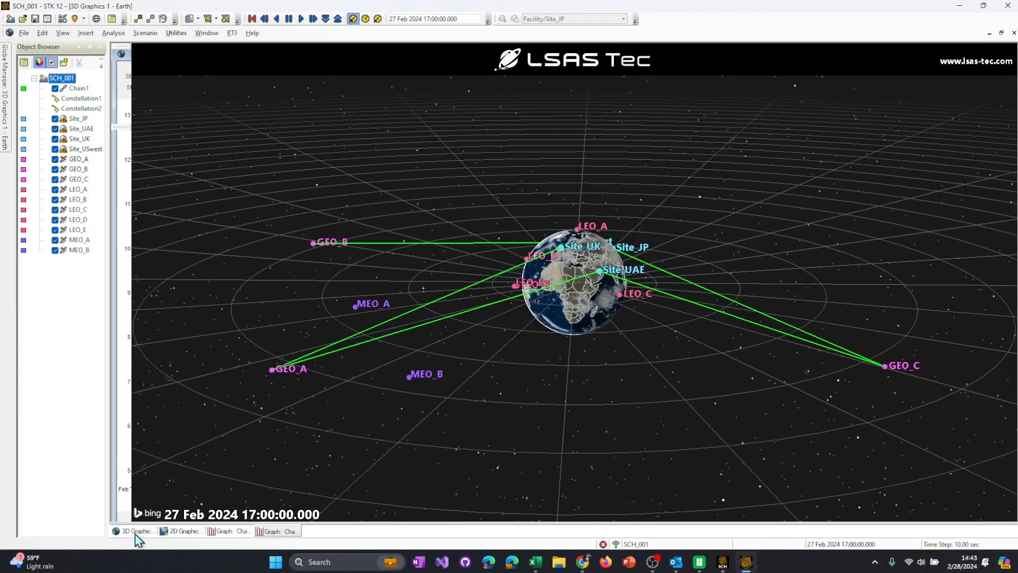
{"action": "left_click_drag", "start_coordinate": [569, 364], "coordinate": [568, 416]}
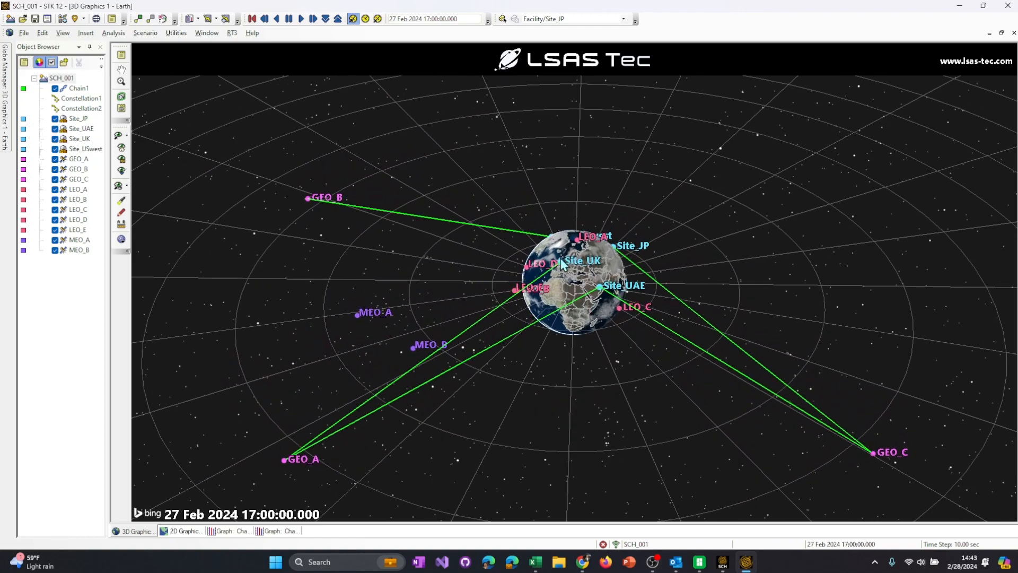
{"action": "left_click_drag", "start_coordinate": [603, 303], "coordinate": [579, 287]}
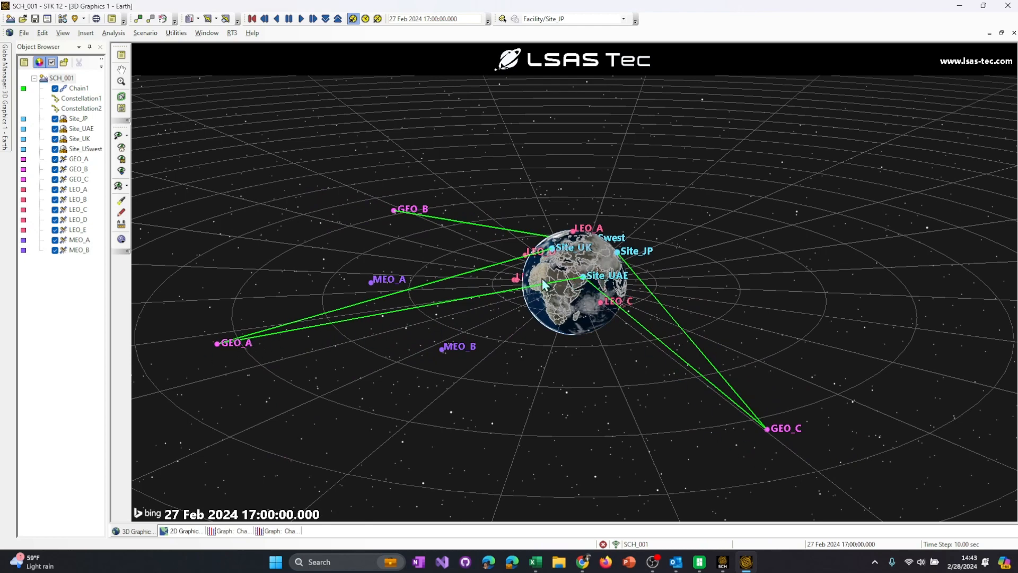
{"action": "left_click_drag", "start_coordinate": [601, 303], "coordinate": [604, 307]}
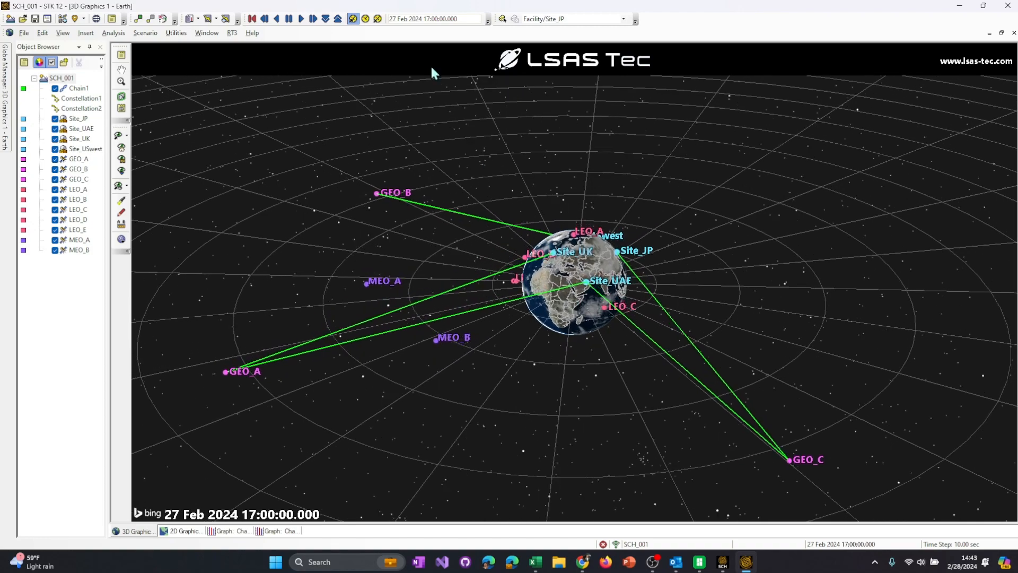
Play the scenario animation, examine the moving satellites and their links to the ground sites, and minimize STK 12.
{"action": "left_click", "coordinate": [301, 18]}
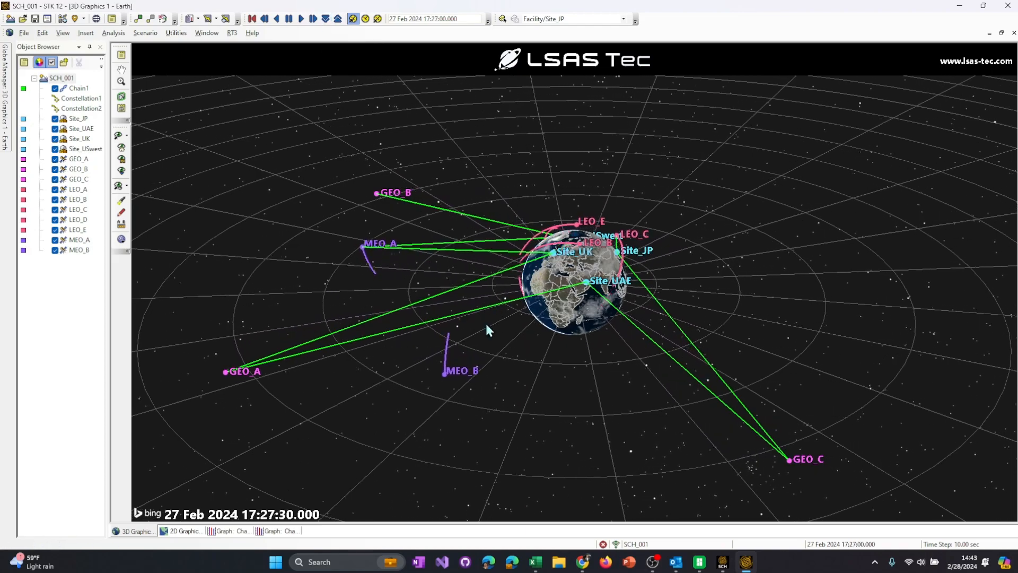
{"action": "left_click_drag", "start_coordinate": [625, 347], "coordinate": [470, 339]}
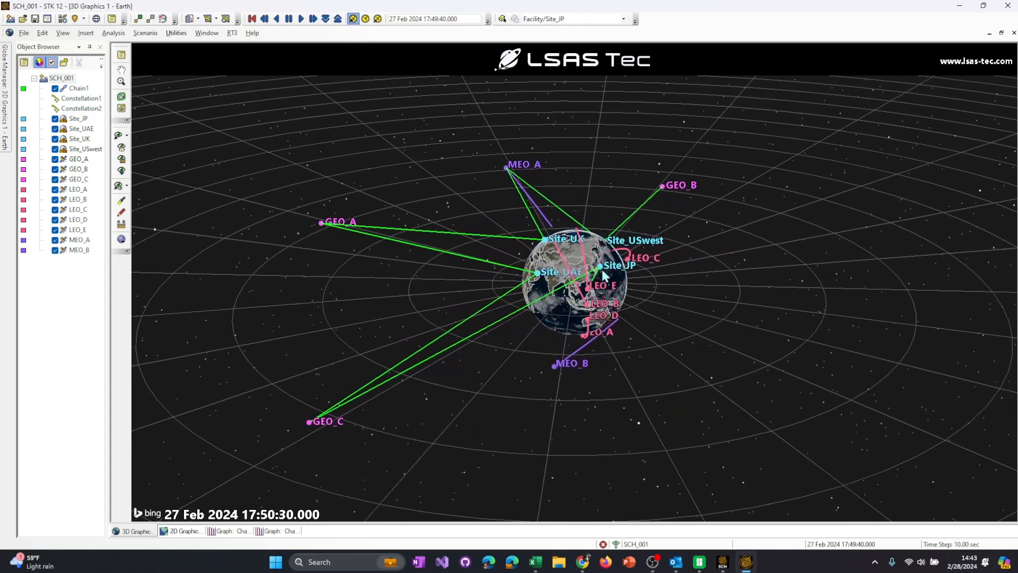
{"action": "left_click_drag", "start_coordinate": [500, 334], "coordinate": [640, 358]}
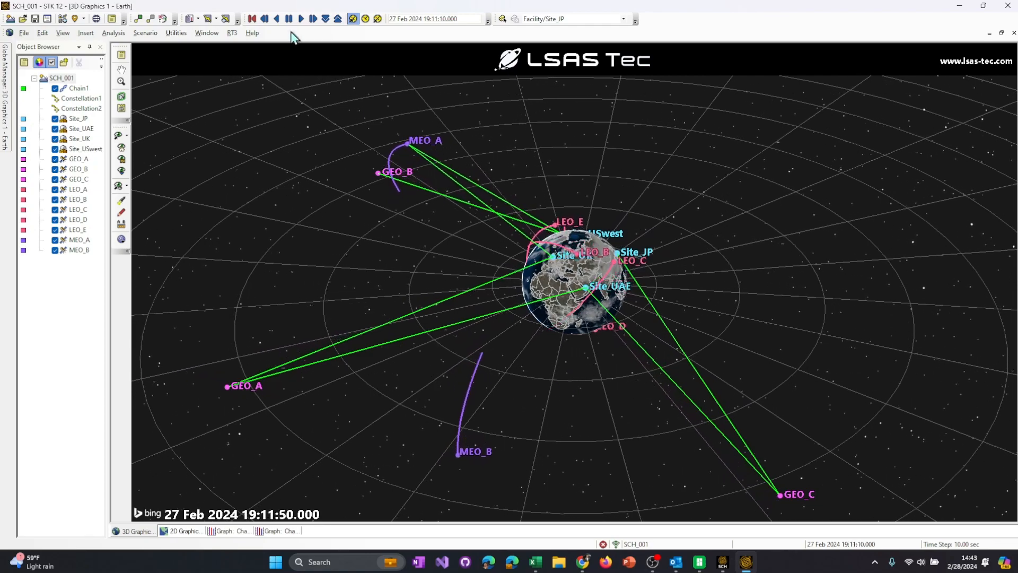
{"action": "left_click_drag", "start_coordinate": [567, 318], "coordinate": [584, 319]}
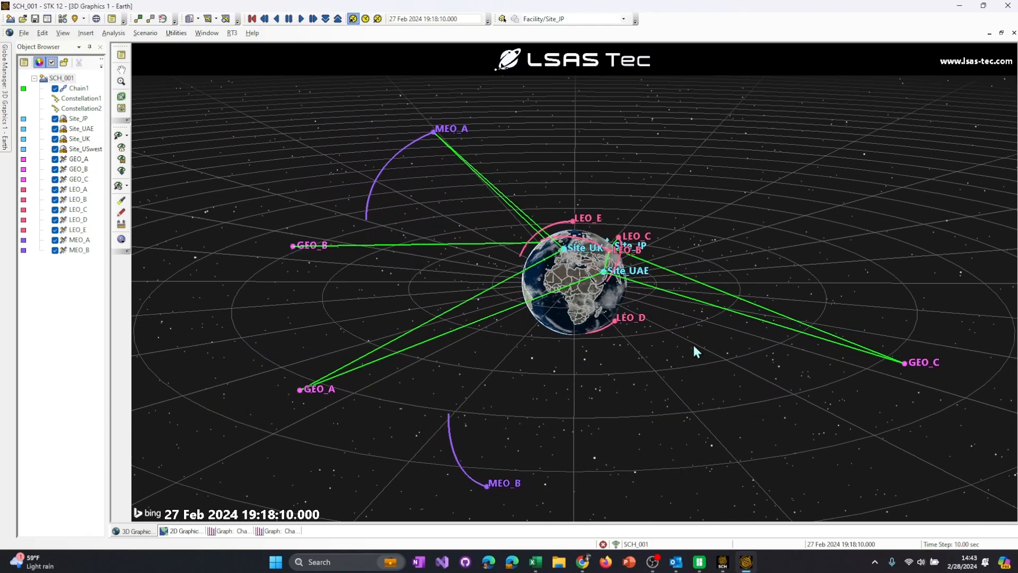
{"action": "left_click", "coordinate": [959, 7]}
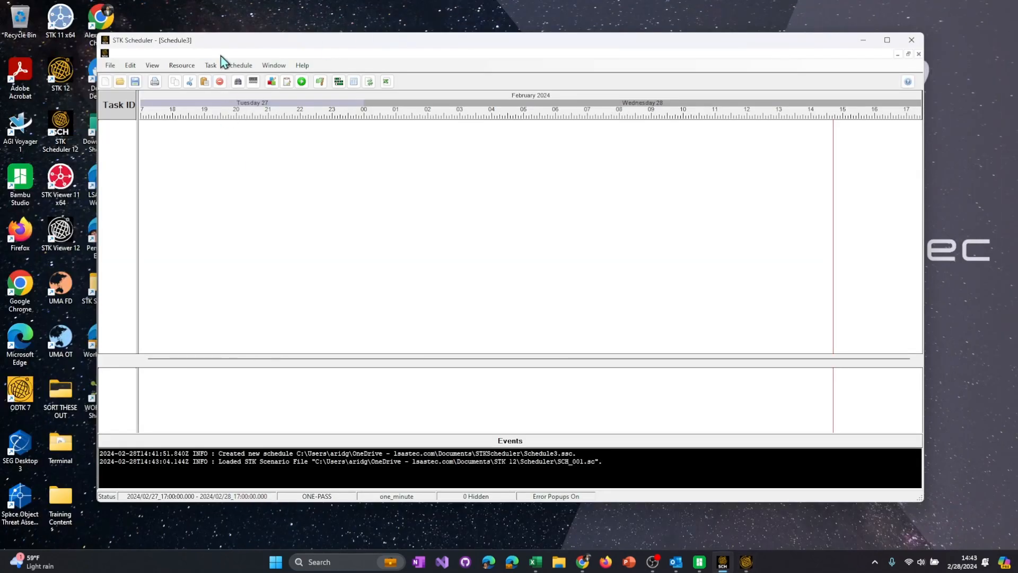
Maximize STK Scheduler and ingest all four facilities and all ten satellites from STK as resources, leaving out Chain1.
{"action": "double_click", "coordinate": [239, 40]}
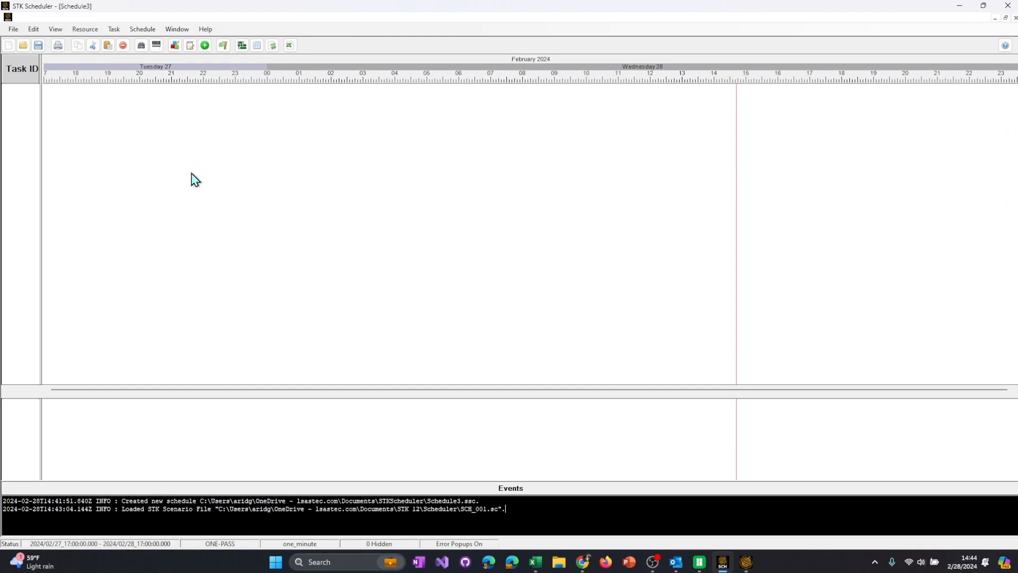
{"action": "left_click", "coordinate": [86, 30]}
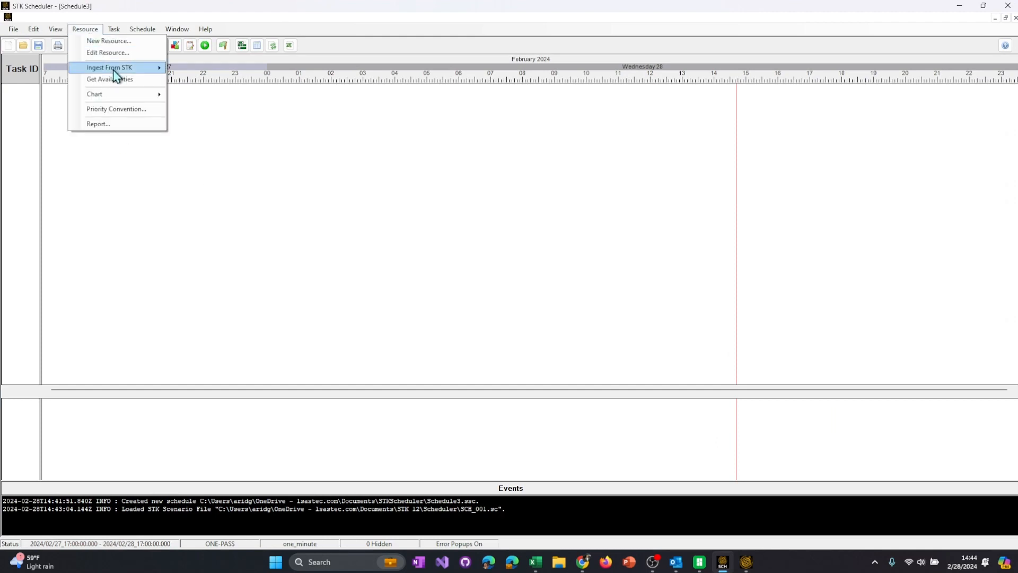
{"action": "mouse_move", "coordinate": [113, 70]}
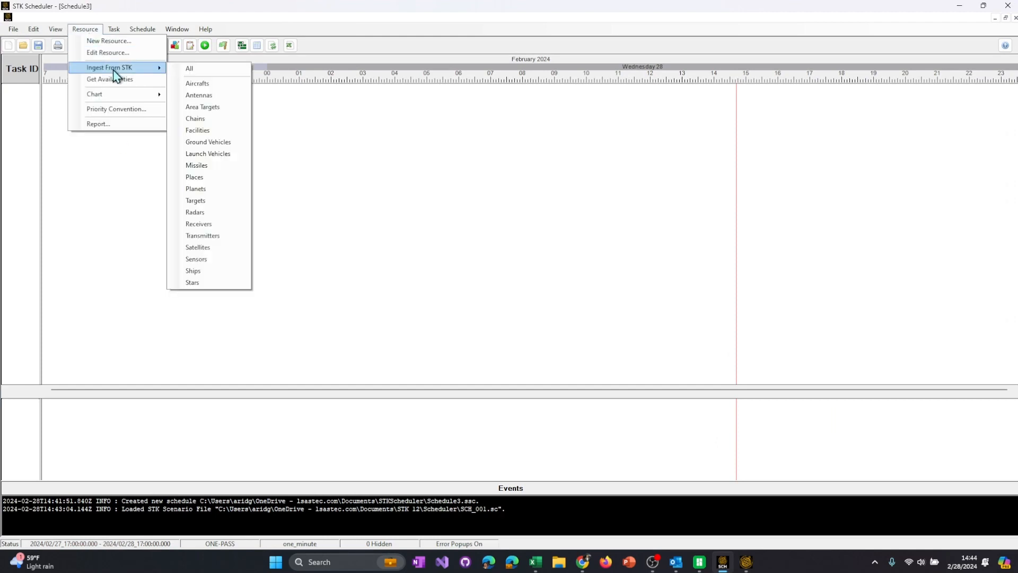
{"action": "left_click", "coordinate": [202, 73]}
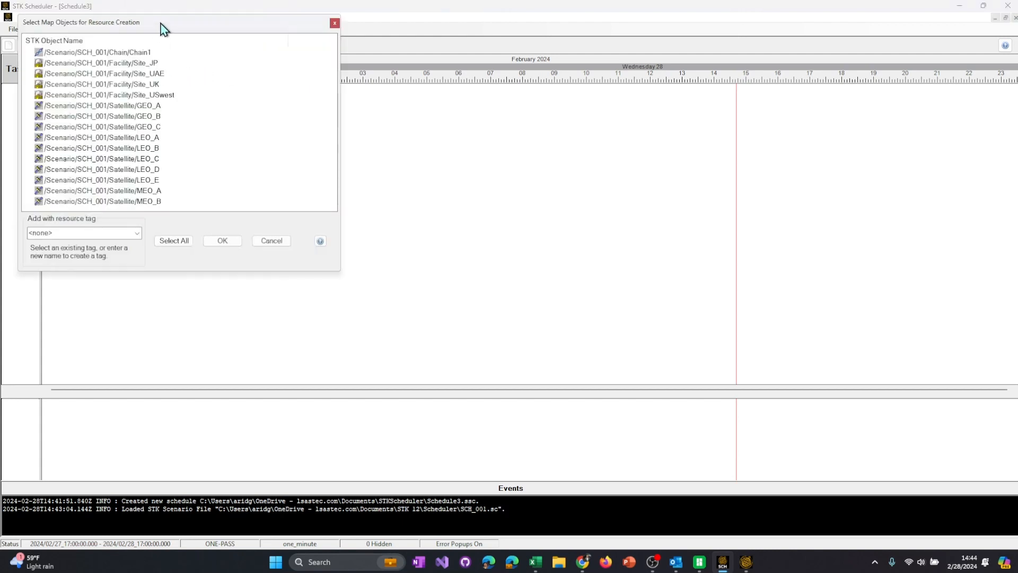
{"action": "left_click_drag", "start_coordinate": [163, 29], "coordinate": [248, 52]}
{"action": "left_click", "coordinate": [228, 89]}
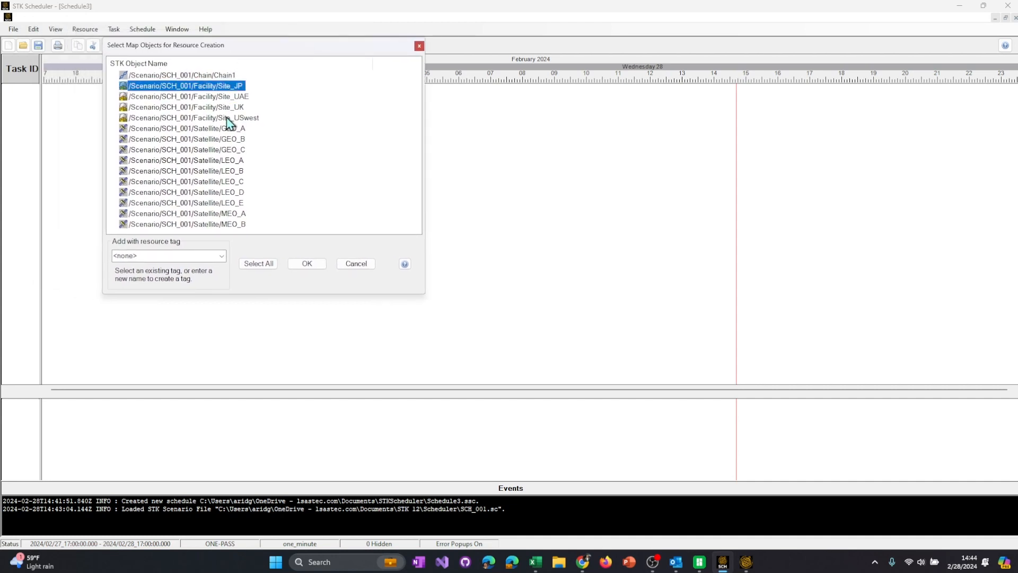
{"action": "left_click", "coordinate": [229, 117], "text": "shift"}
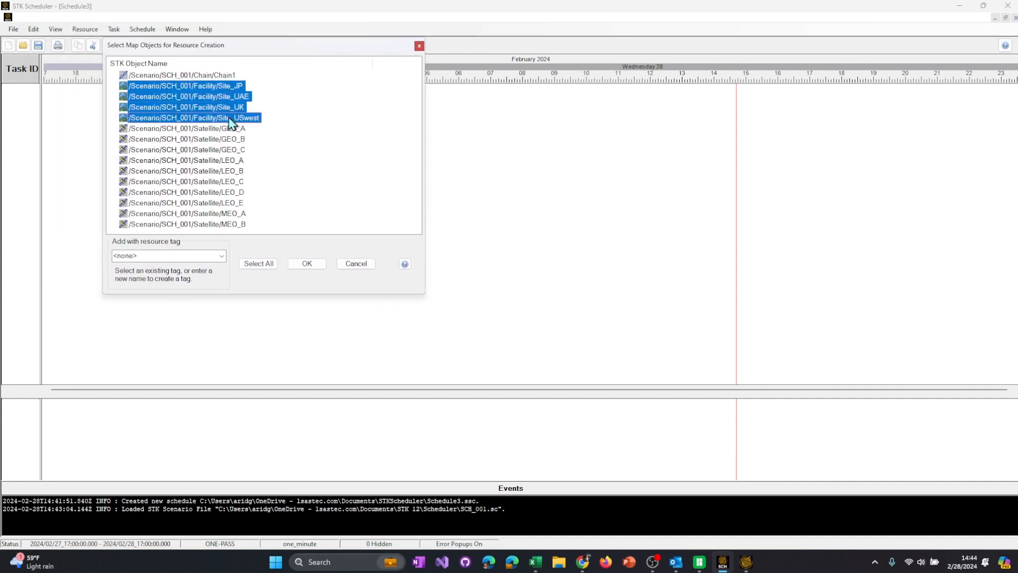
{"action": "left_click", "coordinate": [242, 227], "text": "shift"}
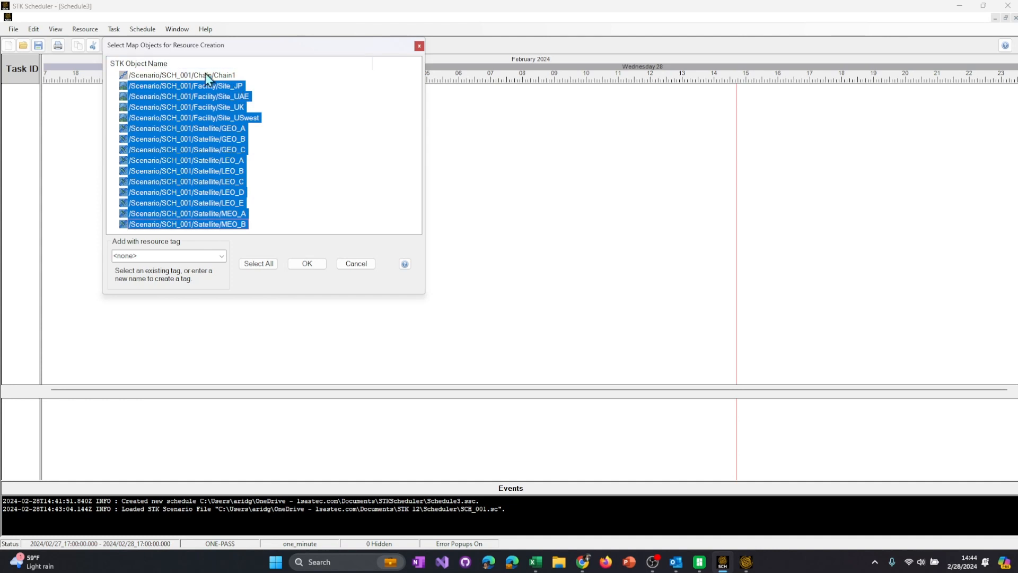
{"action": "left_click", "coordinate": [302, 265]}
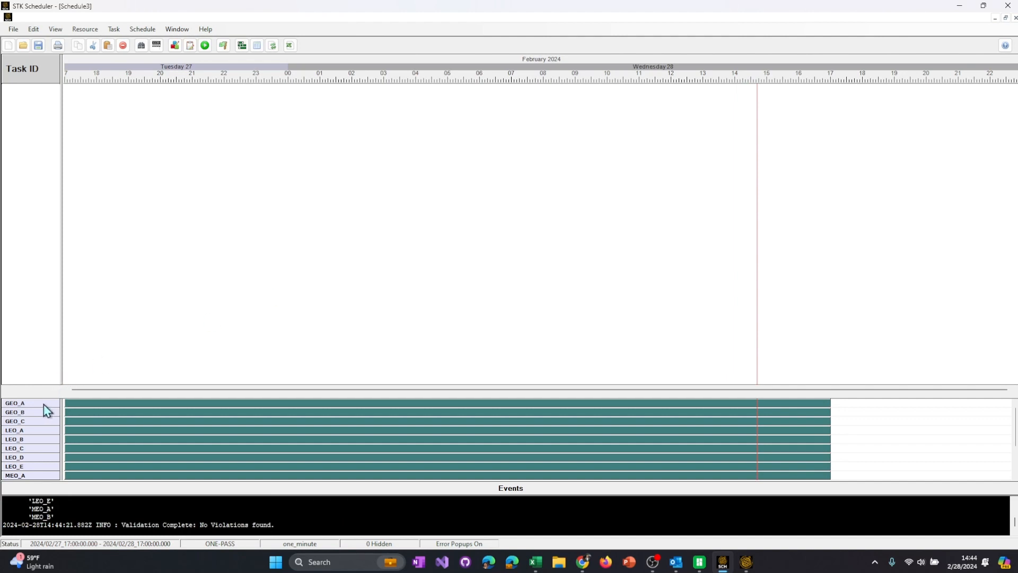
Open the GEO_A resource for editing and review its availability and accommodation settings.
{"action": "double_click", "coordinate": [44, 404]}
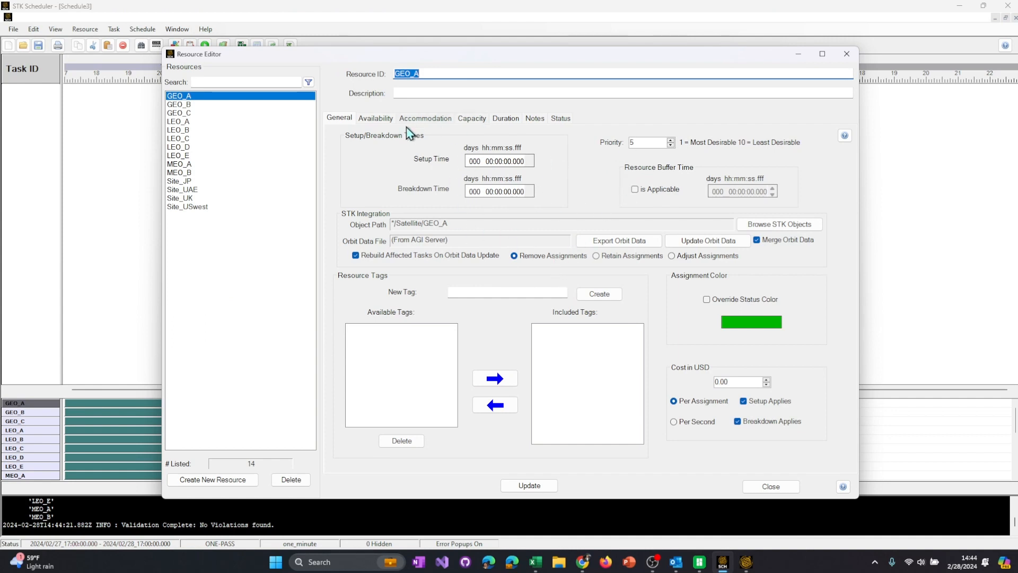
{"action": "left_click", "coordinate": [385, 119]}
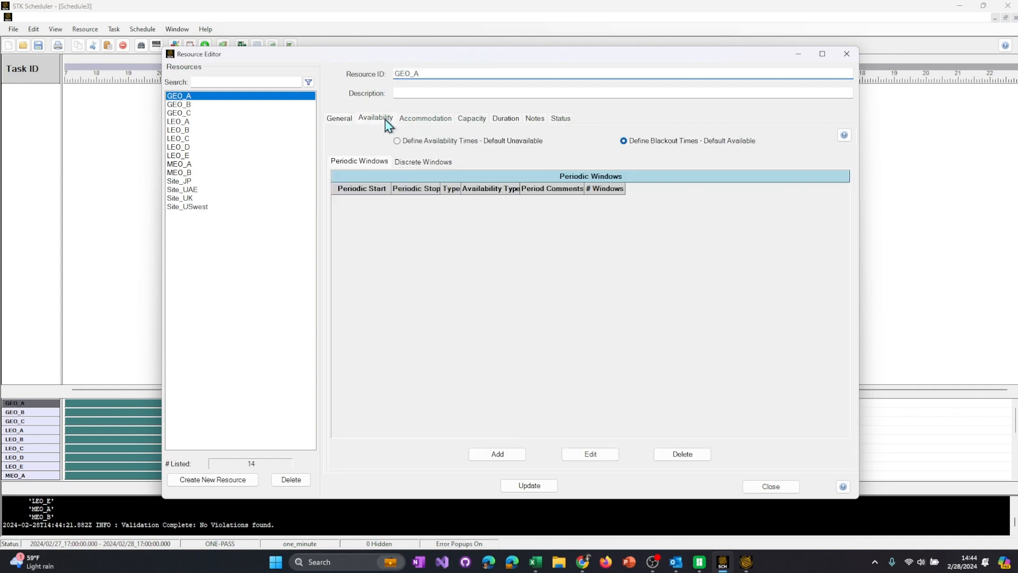
{"action": "left_click", "coordinate": [424, 120]}
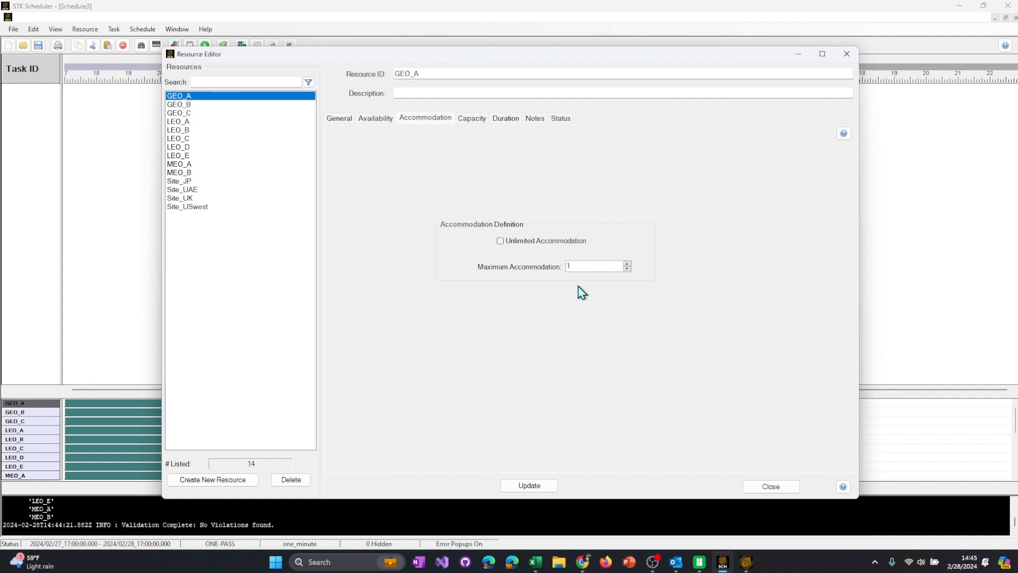
Check the maximum accommodation across the other satellite and site resources, return to GEO_A and close the resource editor.
{"action": "left_click", "coordinate": [239, 104]}
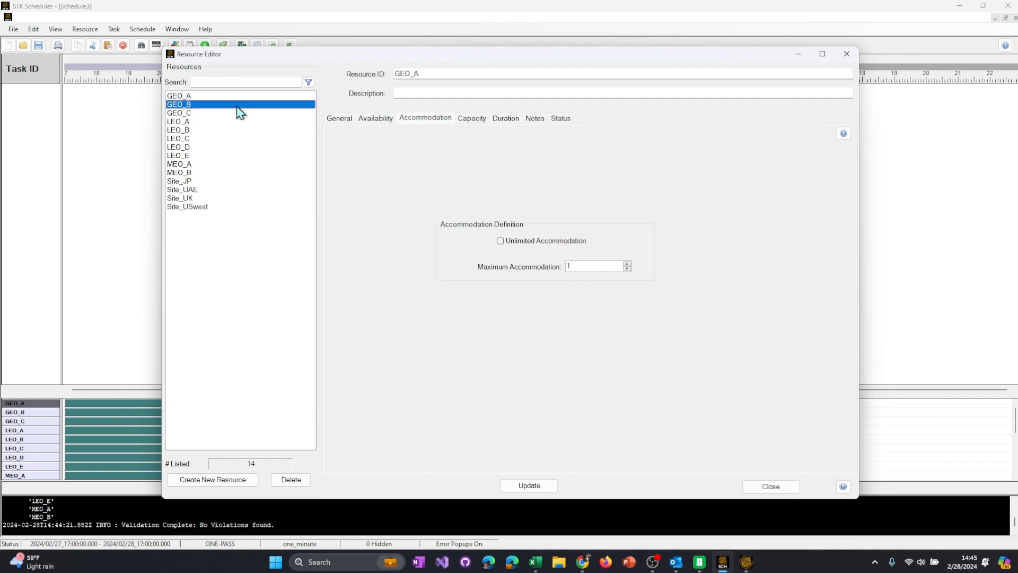
{"action": "left_click", "coordinate": [231, 113]}
{"action": "left_click", "coordinate": [230, 122]}
{"action": "left_click", "coordinate": [231, 131]}
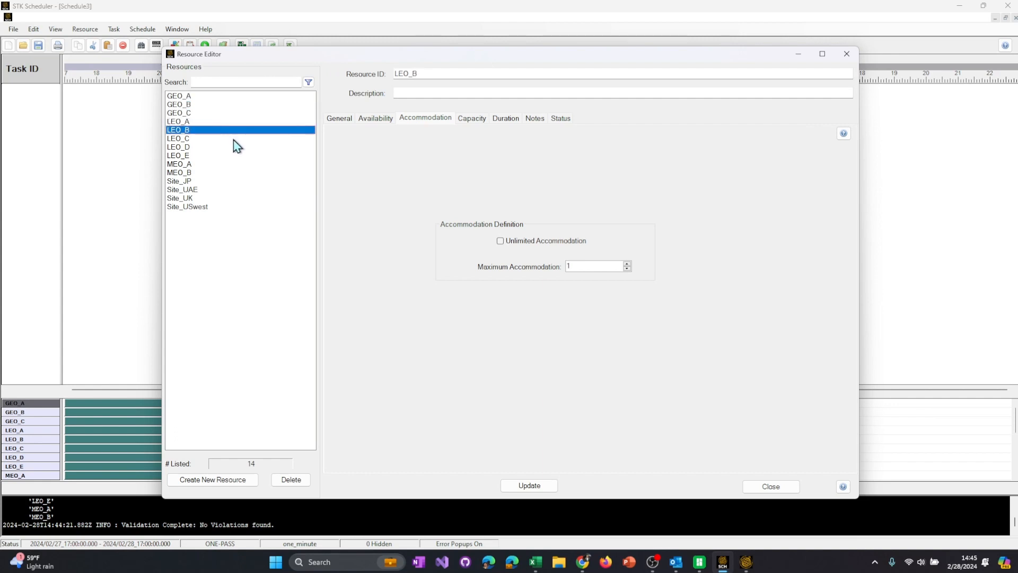
{"action": "left_click", "coordinate": [232, 139]}
{"action": "left_click", "coordinate": [232, 148]}
{"action": "left_click", "coordinate": [233, 165]}
{"action": "left_click", "coordinate": [228, 173]}
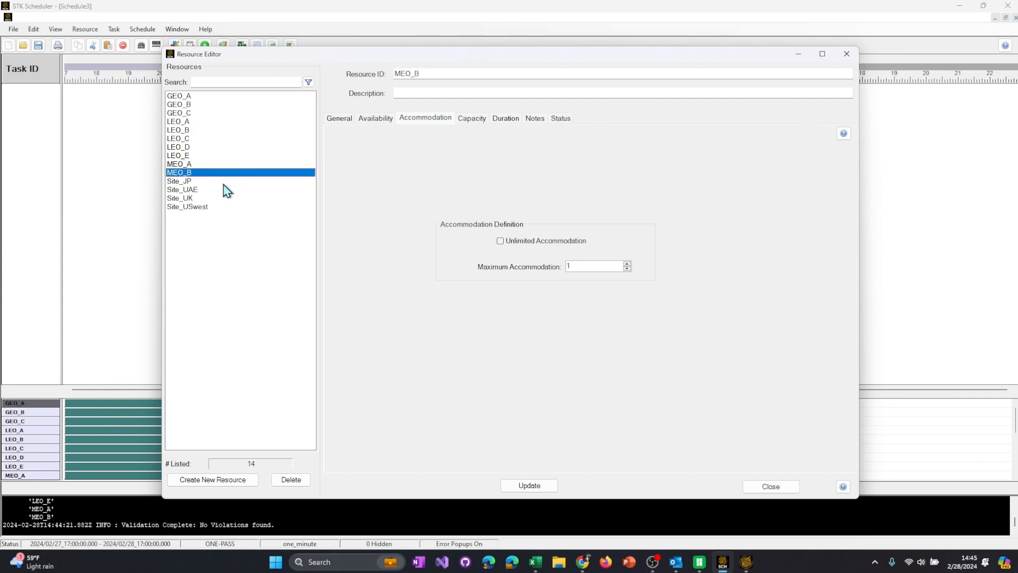
{"action": "left_click", "coordinate": [225, 182]}
{"action": "left_click", "coordinate": [222, 190]}
{"action": "left_click", "coordinate": [217, 198]}
{"action": "left_click", "coordinate": [223, 183]}
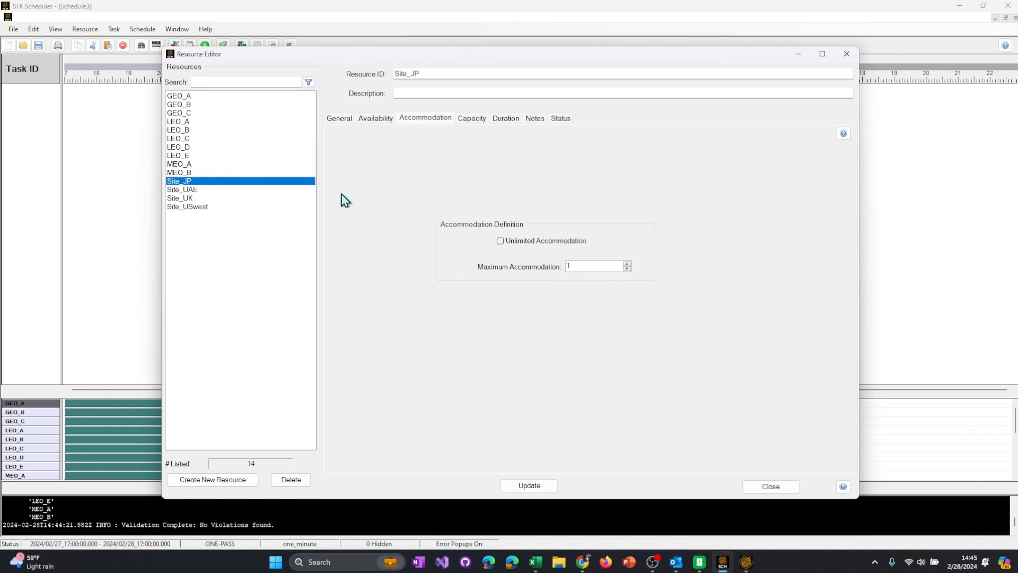
{"action": "left_click", "coordinate": [205, 97]}
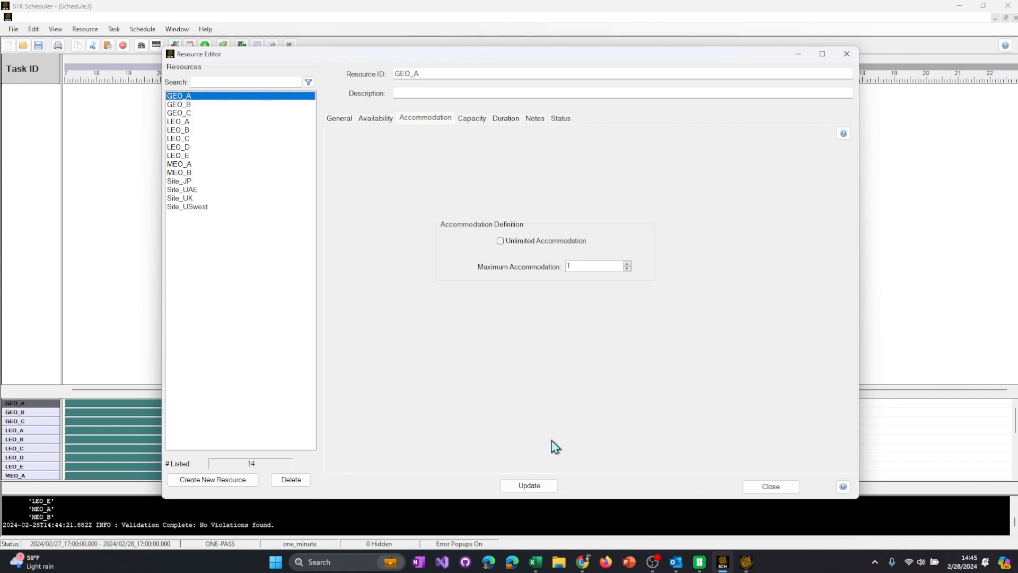
{"action": "left_click", "coordinate": [792, 485]}
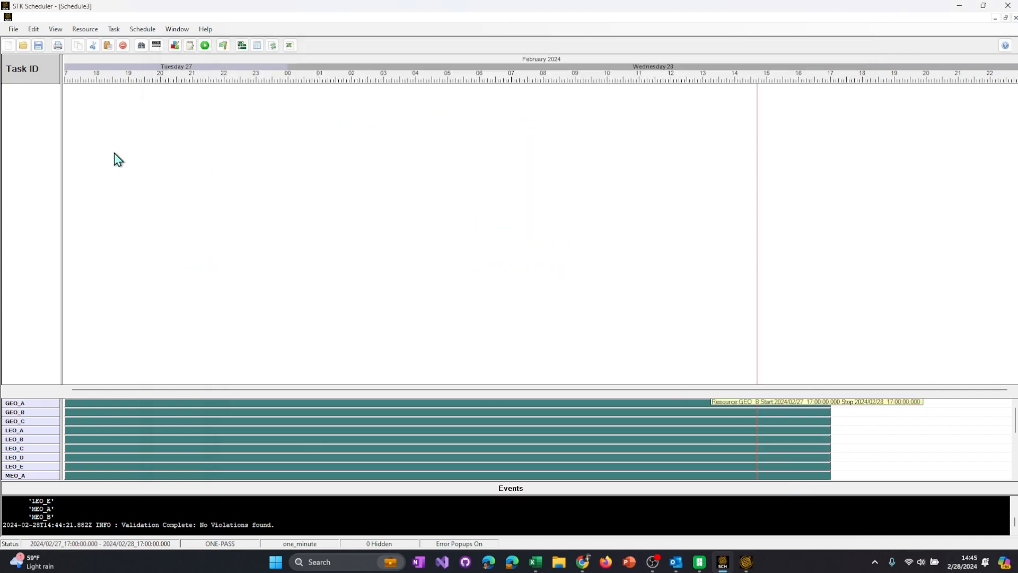
Create a new task with the ID LEO_Comm.
{"action": "left_click", "coordinate": [115, 28]}
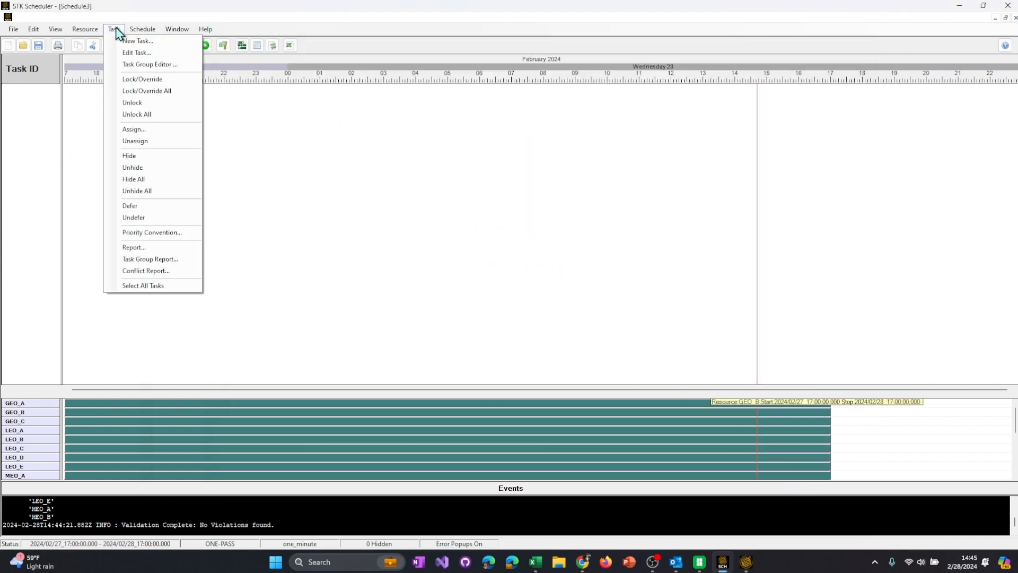
{"action": "left_click", "coordinate": [126, 45]}
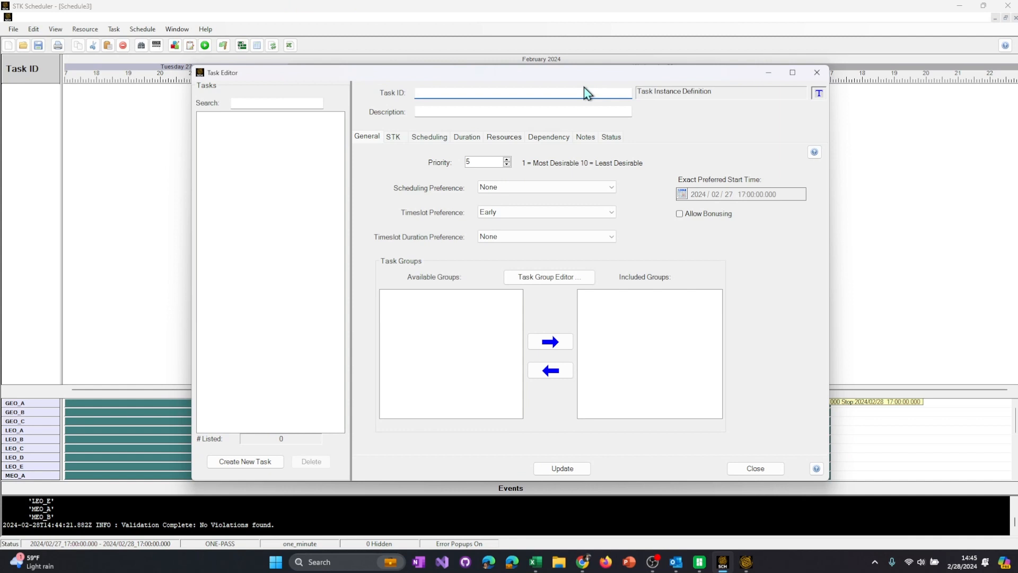
{"action": "type", "text": "LEO_Comm"}
Start LEO_Comm's resource constraints with a bracketed OR group of Site_JP, Site_UAE, Site_UK and Site_USwest.
{"action": "left_click", "coordinate": [513, 139]}
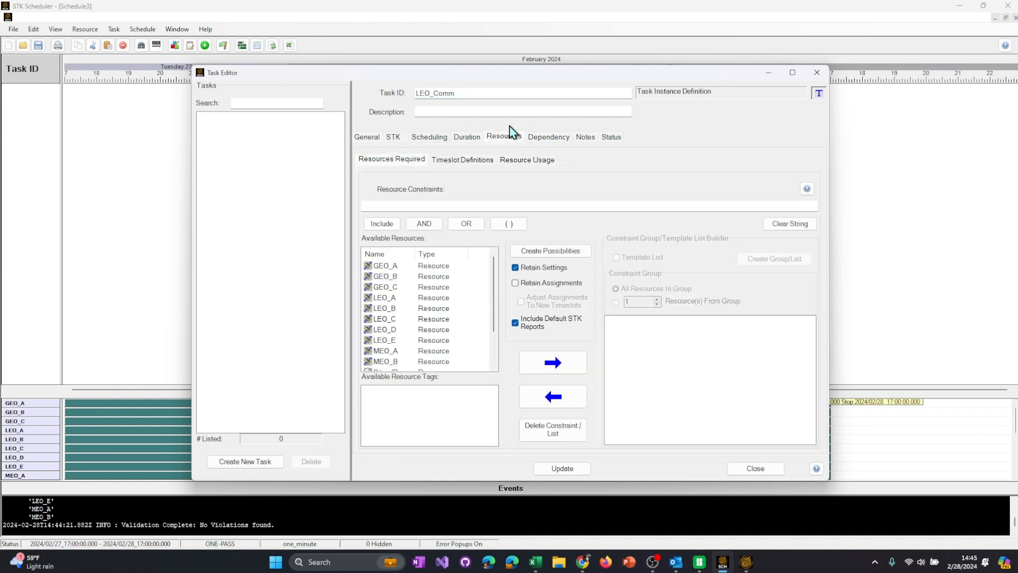
{"action": "scroll", "coordinate": [493, 290], "scroll_direction": "down", "scroll_amount": 2}
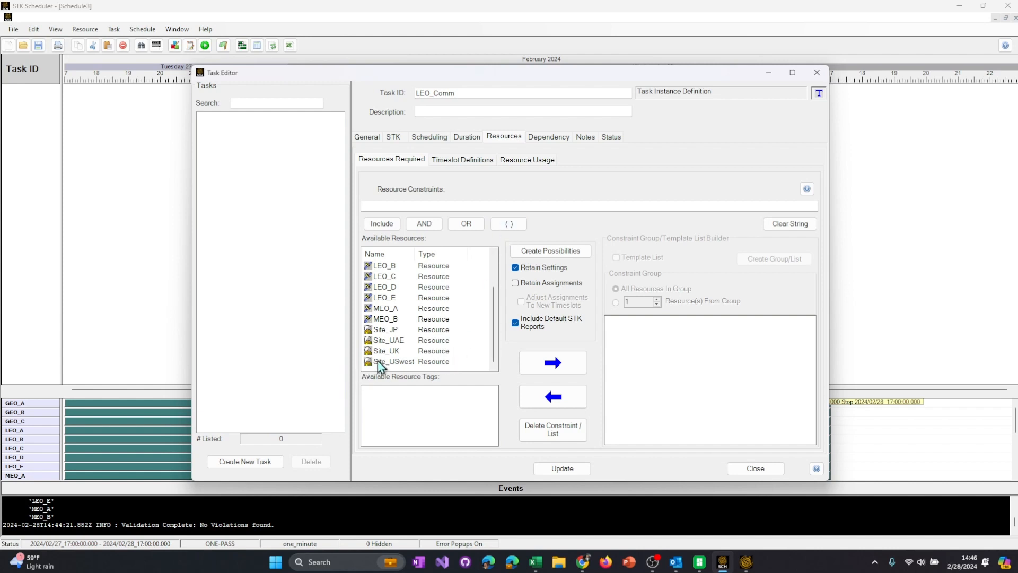
{"action": "left_click", "coordinate": [508, 232]}
{"action": "left_click", "coordinate": [391, 331]}
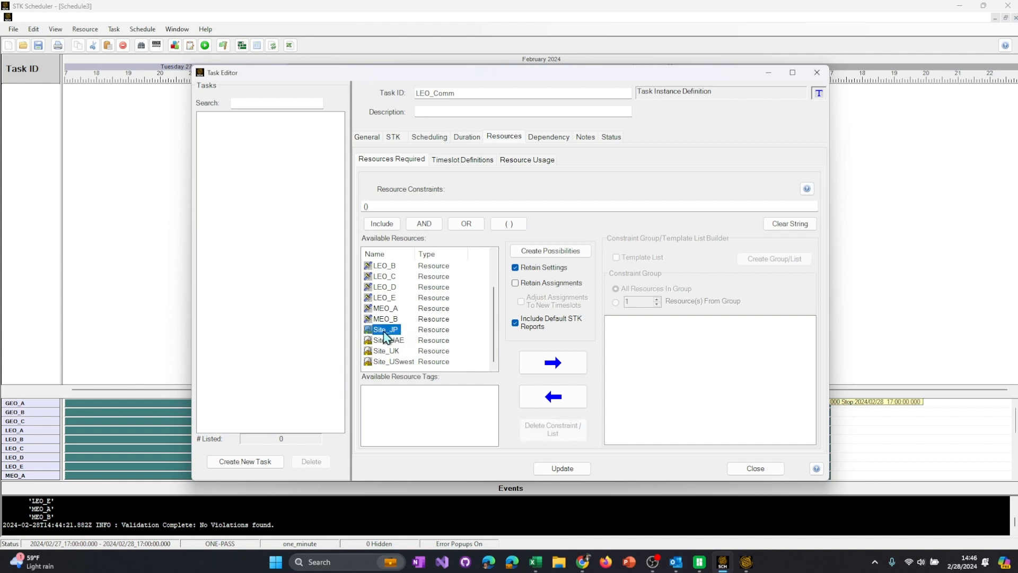
{"action": "left_click", "coordinate": [382, 224]}
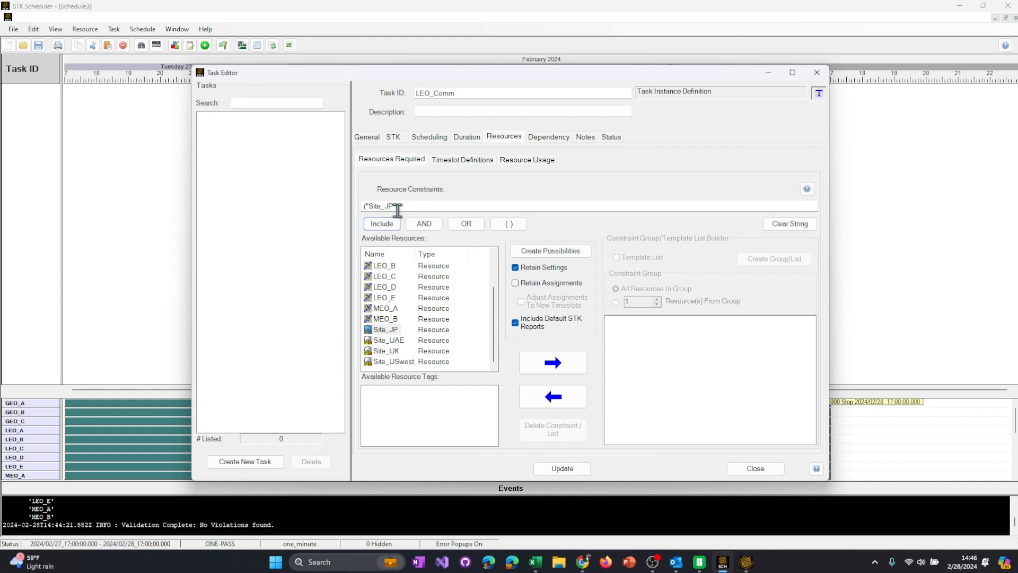
{"action": "left_click", "coordinate": [465, 225]}
{"action": "left_click", "coordinate": [388, 342]}
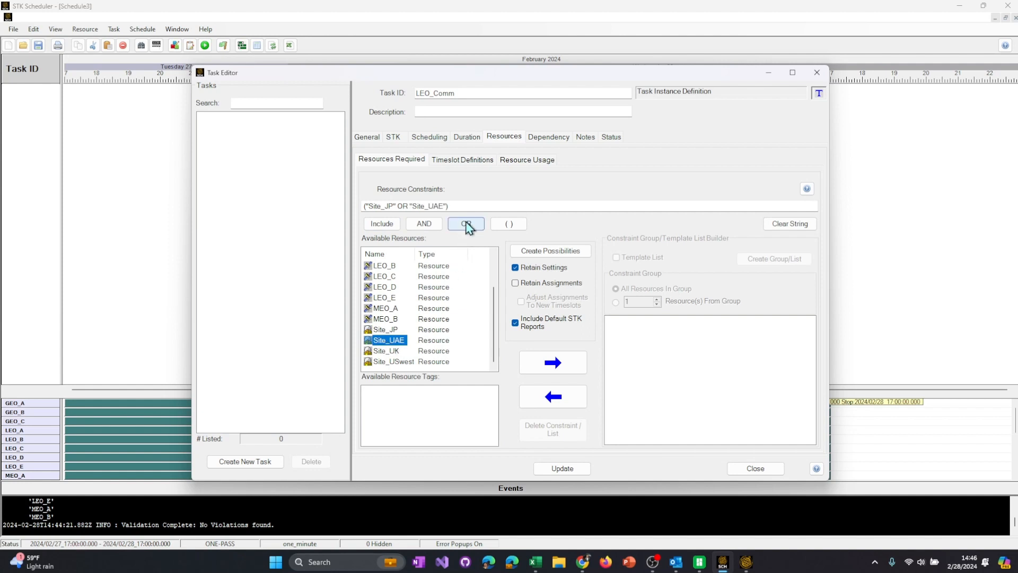
{"action": "left_click", "coordinate": [470, 223]}
{"action": "left_click", "coordinate": [386, 351]}
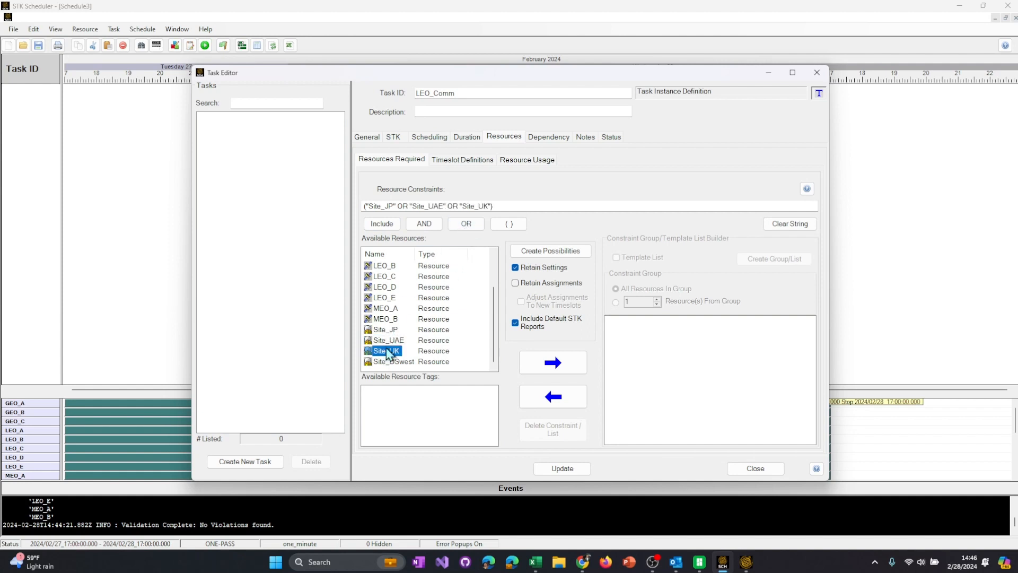
{"action": "left_click", "coordinate": [466, 224]}
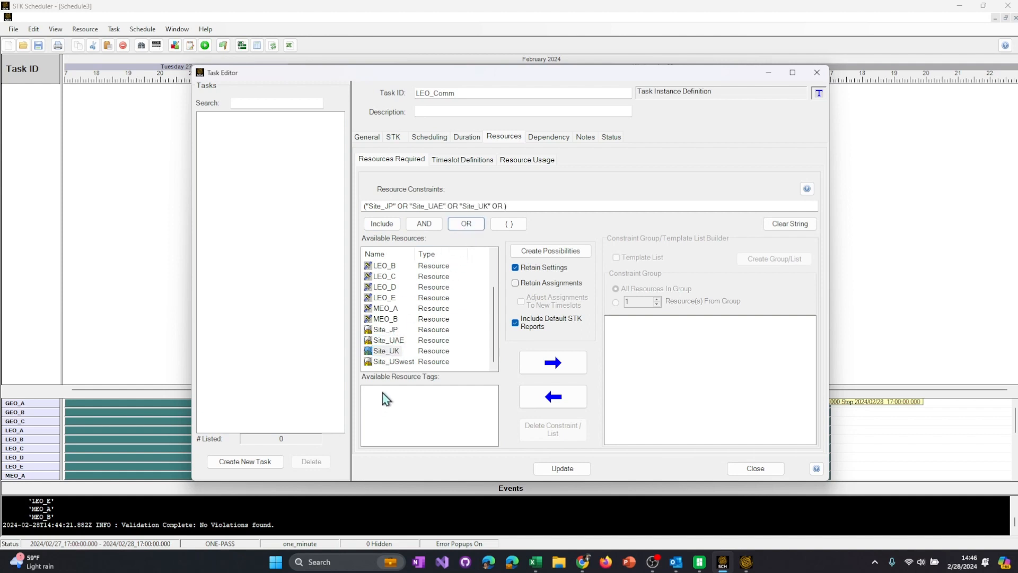
{"action": "left_click", "coordinate": [393, 362]}
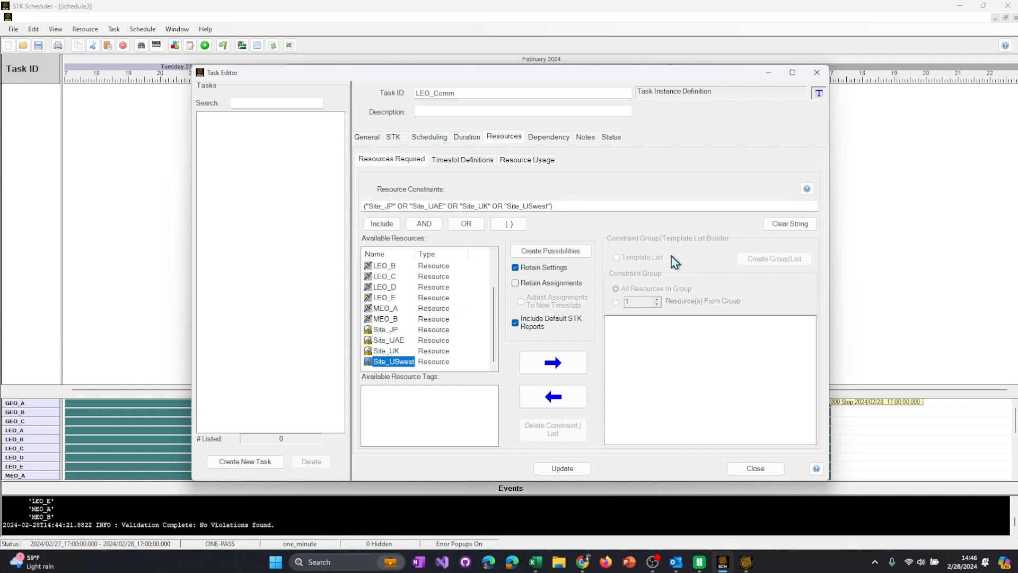
Extend the constraint string with AND and a second bracketed OR group of LEO_A, LEO_B, LEO_C, LEO_D and LEO_E.
{"action": "left_click", "coordinate": [598, 203]}
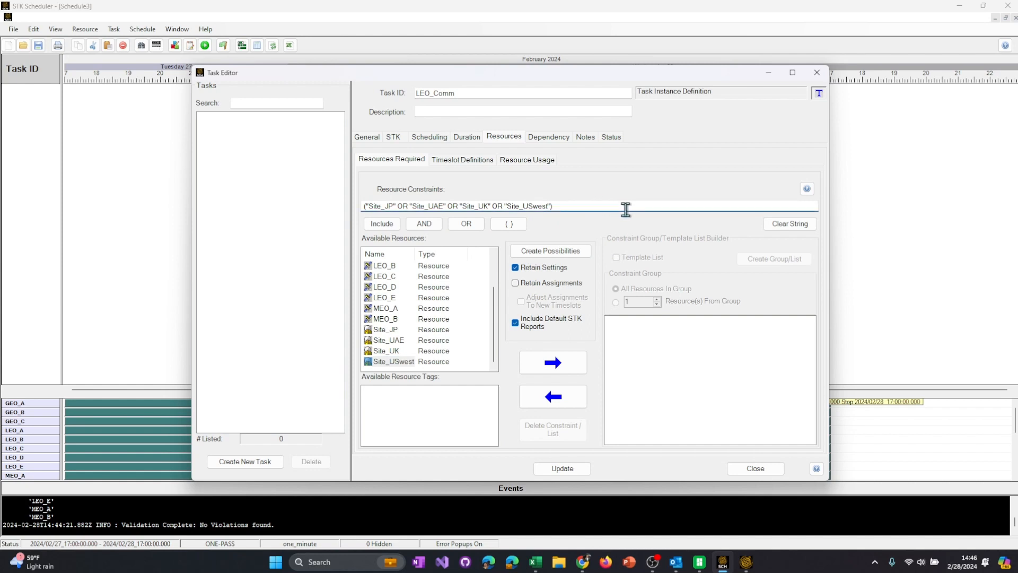
{"action": "left_click", "coordinate": [430, 225]}
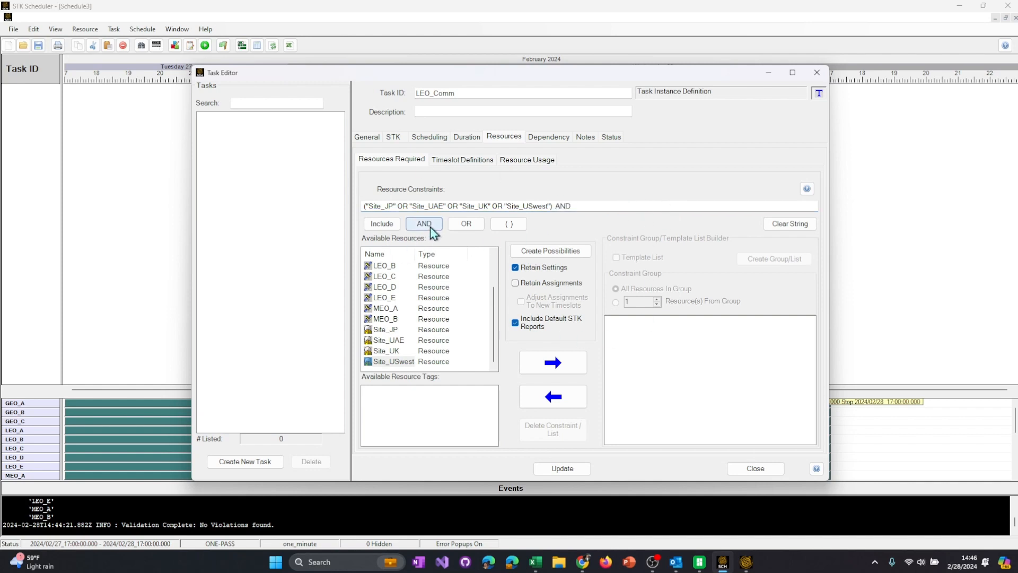
{"action": "left_click", "coordinate": [509, 223]}
{"action": "left_click_drag", "start_coordinate": [495, 305], "coordinate": [490, 265]}
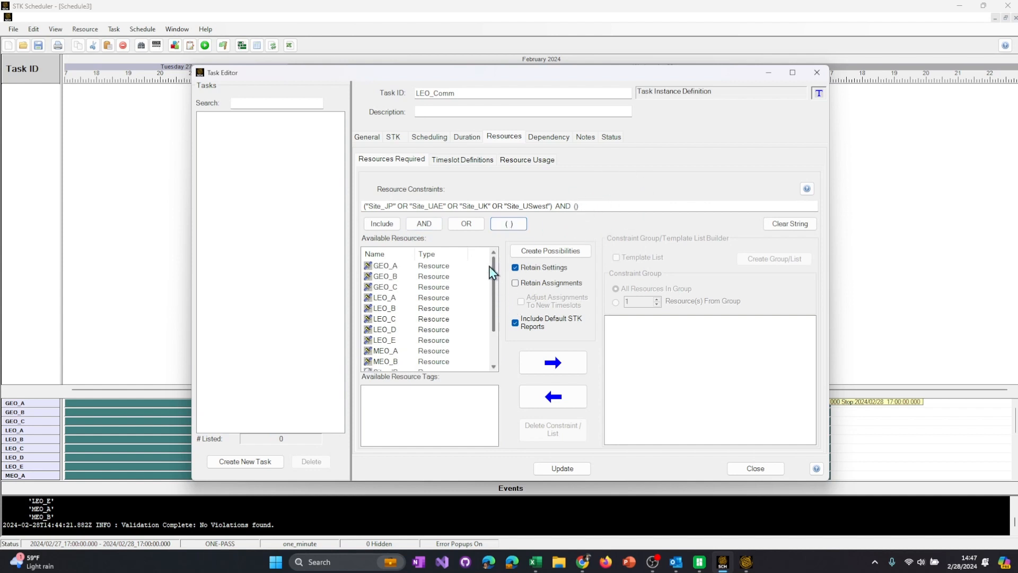
{"action": "double_click", "coordinate": [388, 298]}
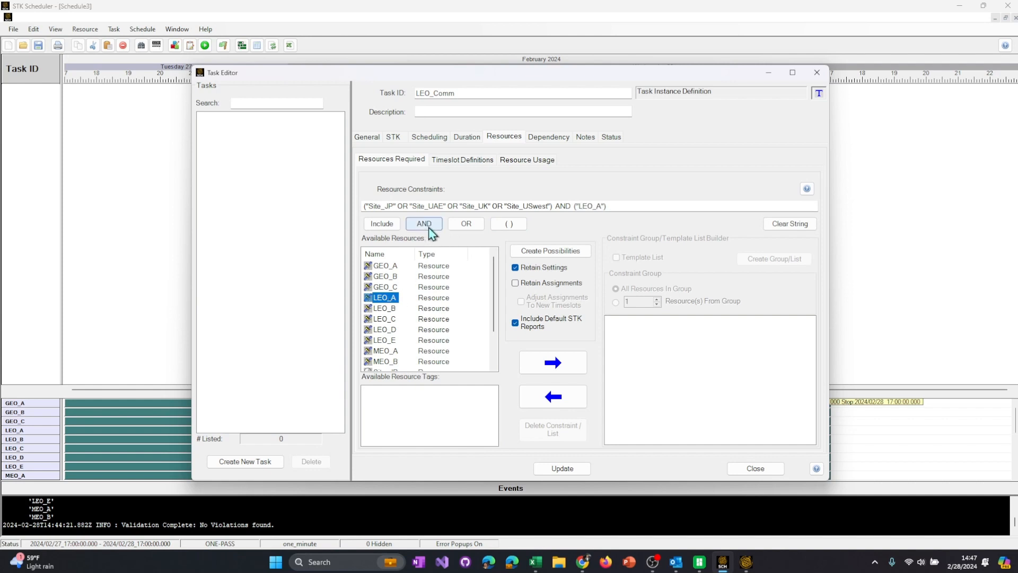
{"action": "left_click", "coordinate": [459, 224]}
{"action": "double_click", "coordinate": [397, 309]}
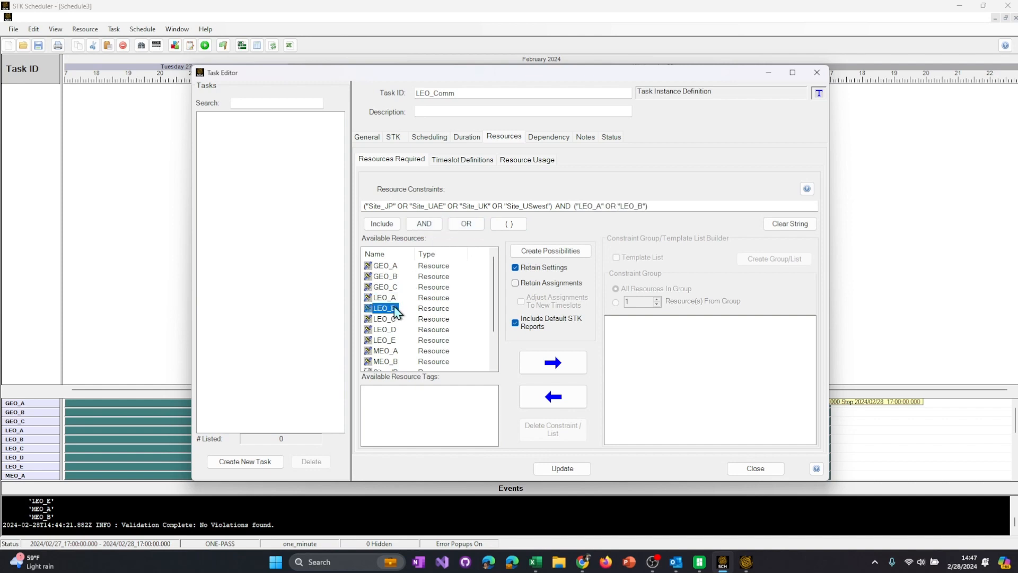
{"action": "left_click", "coordinate": [466, 224]}
{"action": "left_click", "coordinate": [395, 320]}
{"action": "double_click", "coordinate": [395, 321]}
{"action": "left_click", "coordinate": [466, 223]}
{"action": "double_click", "coordinate": [385, 329]}
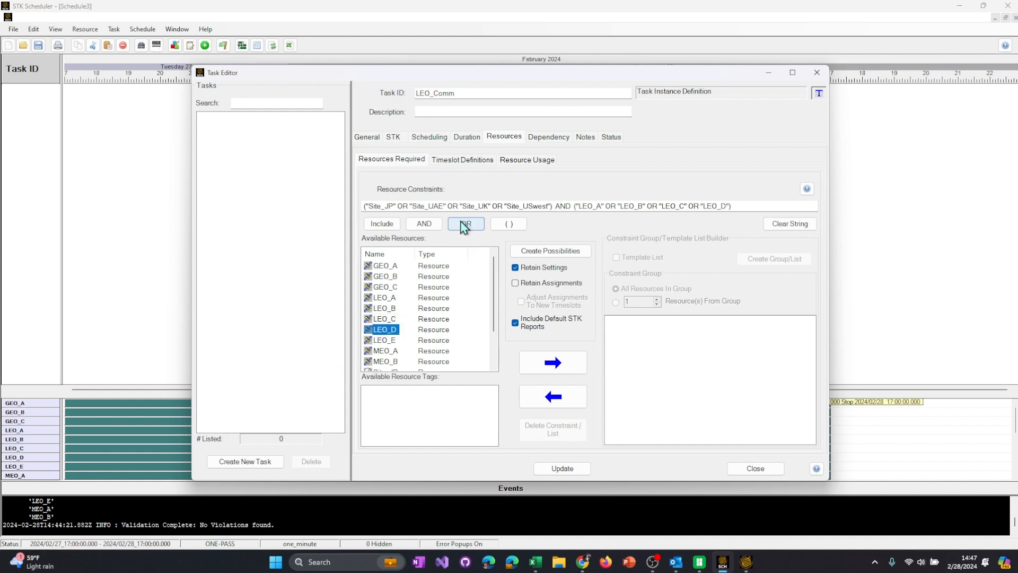
{"action": "left_click", "coordinate": [461, 224]}
{"action": "double_click", "coordinate": [385, 340]}
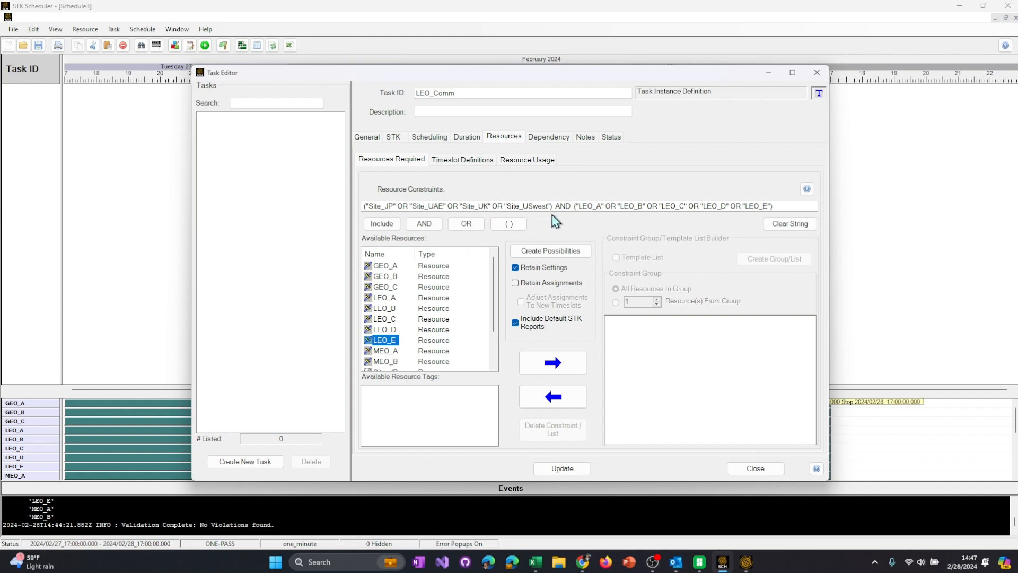
Create the resource possibilities for LEO_Comm, save the task and select it in the task list.
{"action": "left_click", "coordinate": [583, 253]}
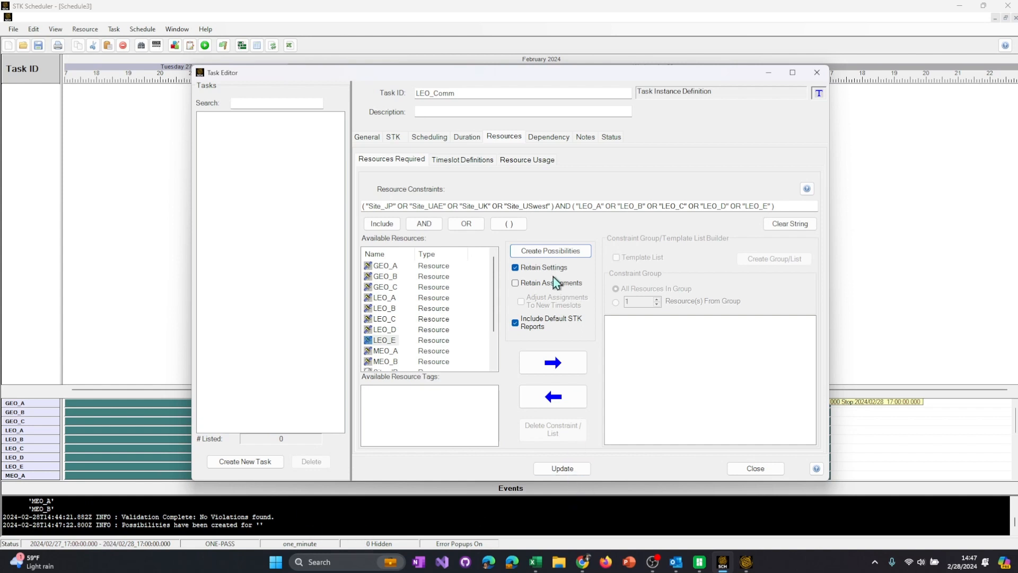
{"action": "left_click", "coordinate": [572, 470]}
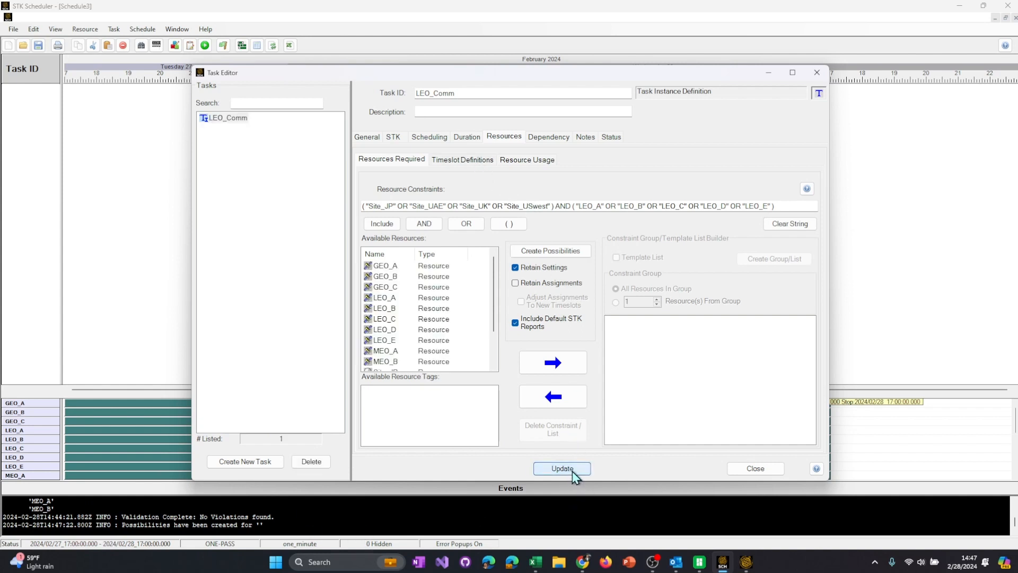
{"action": "left_click", "coordinate": [225, 120]}
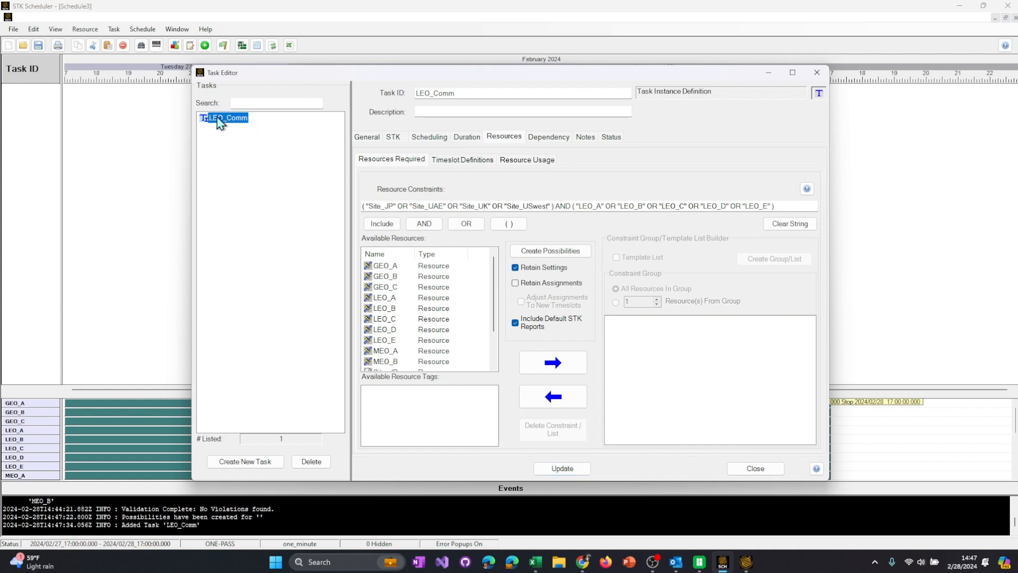
Examine the timeslots of LEO_Comm's satellite and site possibilities, from LEO_A with Site_JP through LEO_E with Site_USwest.
{"action": "left_click", "coordinate": [475, 163]}
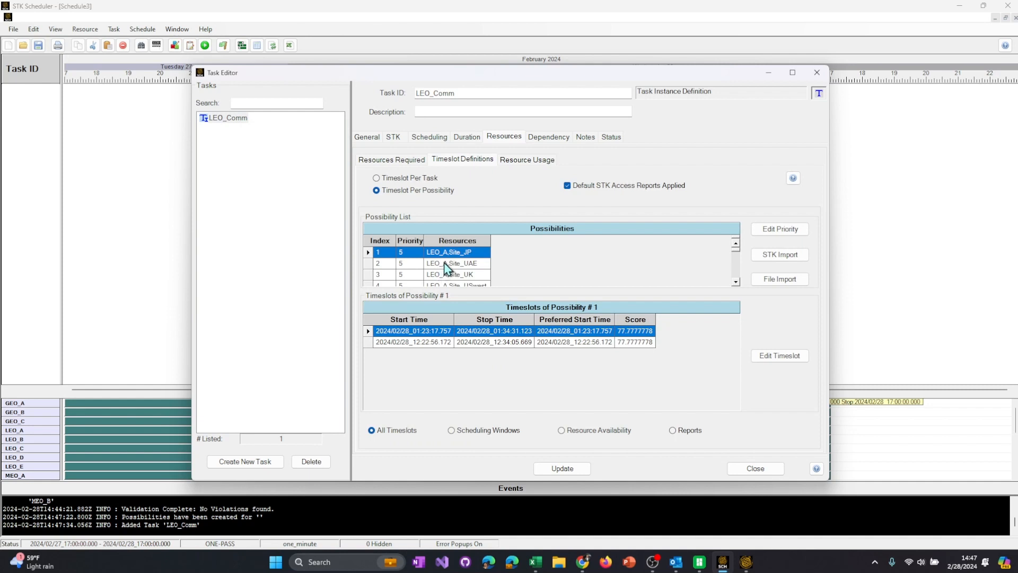
{"action": "left_click", "coordinate": [439, 264]}
{"action": "left_click", "coordinate": [446, 274]}
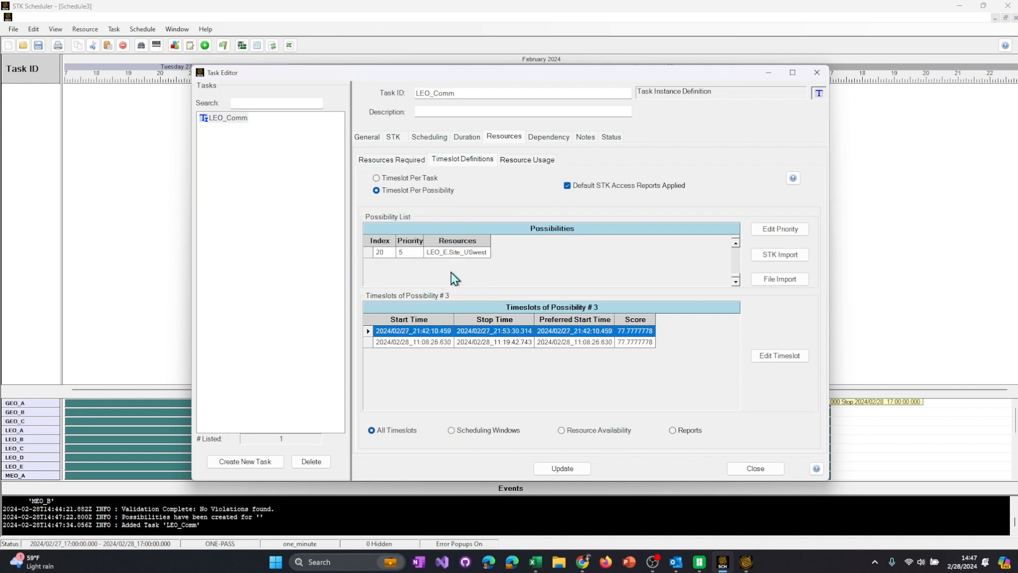
{"action": "left_click", "coordinate": [458, 253]}
{"action": "left_click", "coordinate": [457, 263]}
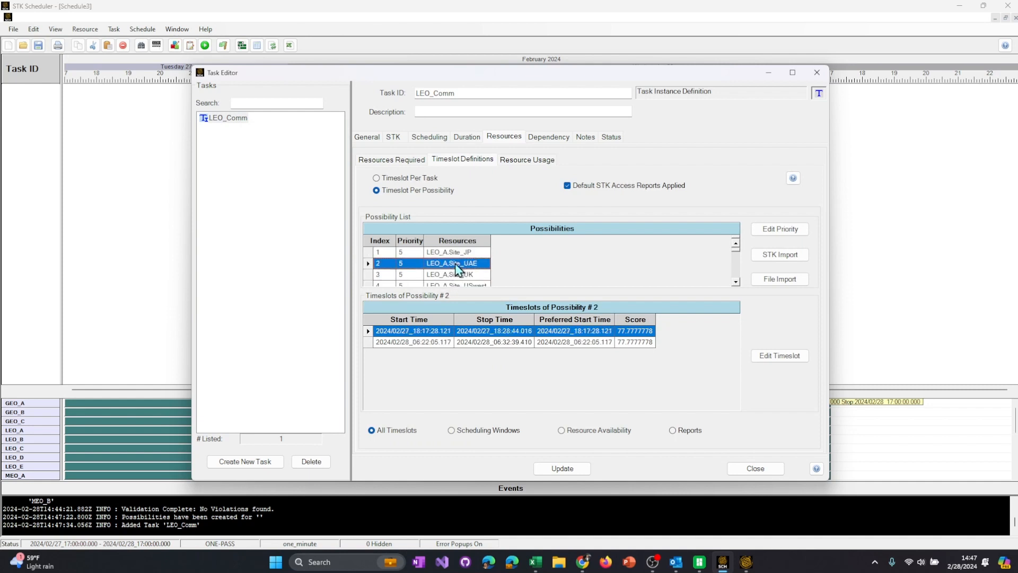
{"action": "left_click", "coordinate": [459, 254]}
{"action": "left_click", "coordinate": [456, 263]}
{"action": "left_click", "coordinate": [457, 274]}
{"action": "left_click", "coordinate": [456, 283]}
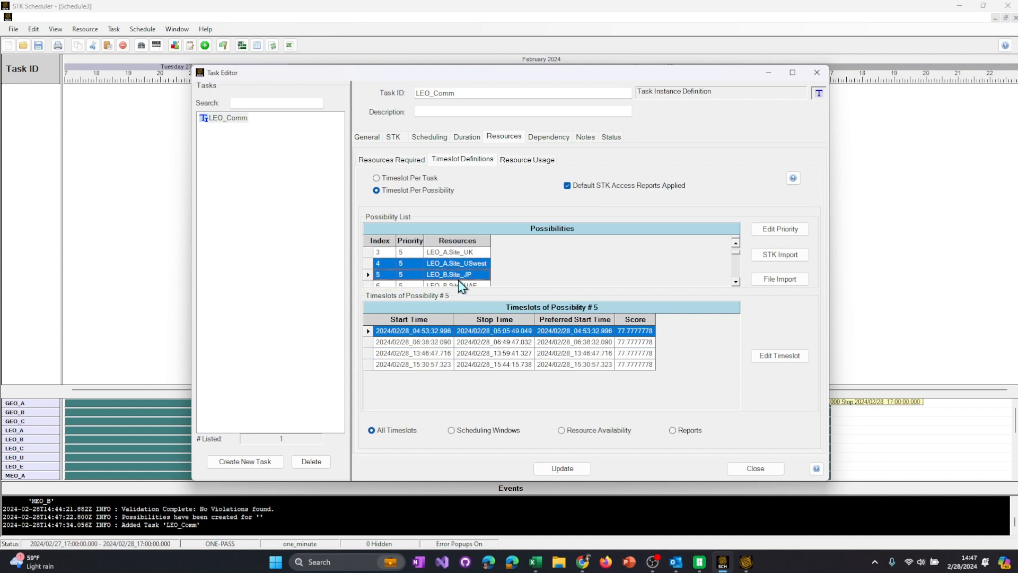
{"action": "left_click", "coordinate": [459, 265]}
{"action": "left_click", "coordinate": [455, 274]}
{"action": "scroll", "coordinate": [456, 279], "scroll_direction": "down", "scroll_amount": 6}
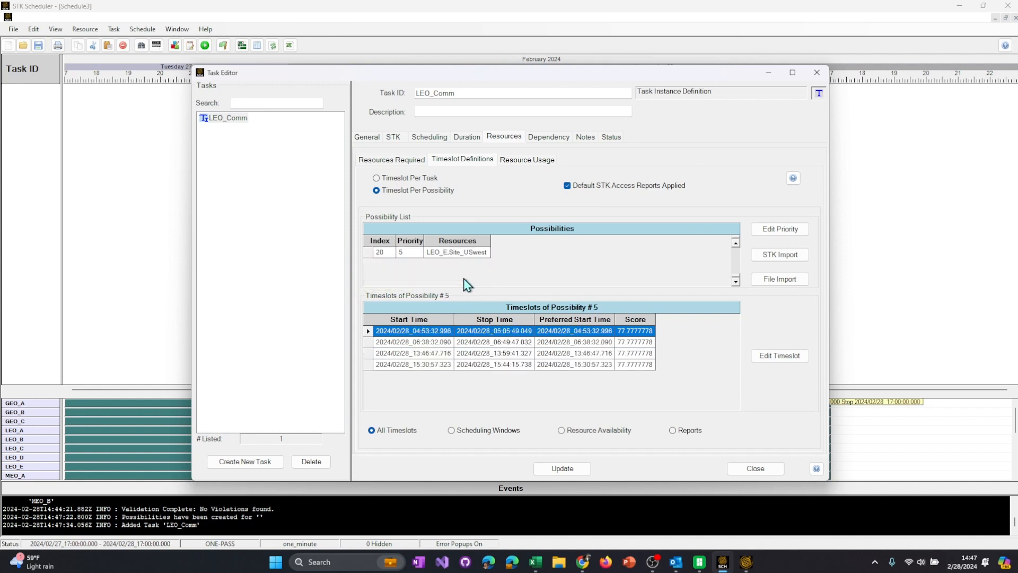
{"action": "left_click", "coordinate": [464, 253]}
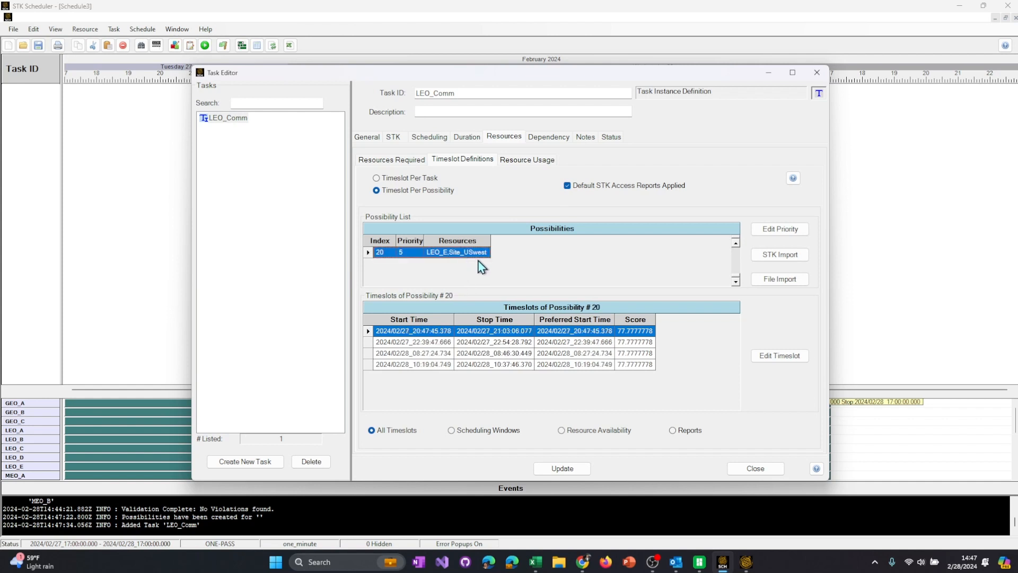
{"action": "scroll", "coordinate": [464, 262], "scroll_direction": "up", "scroll_amount": 6}
{"action": "left_click", "coordinate": [475, 252]}
{"action": "left_click", "coordinate": [473, 264]}
{"action": "left_click", "coordinate": [473, 276]}
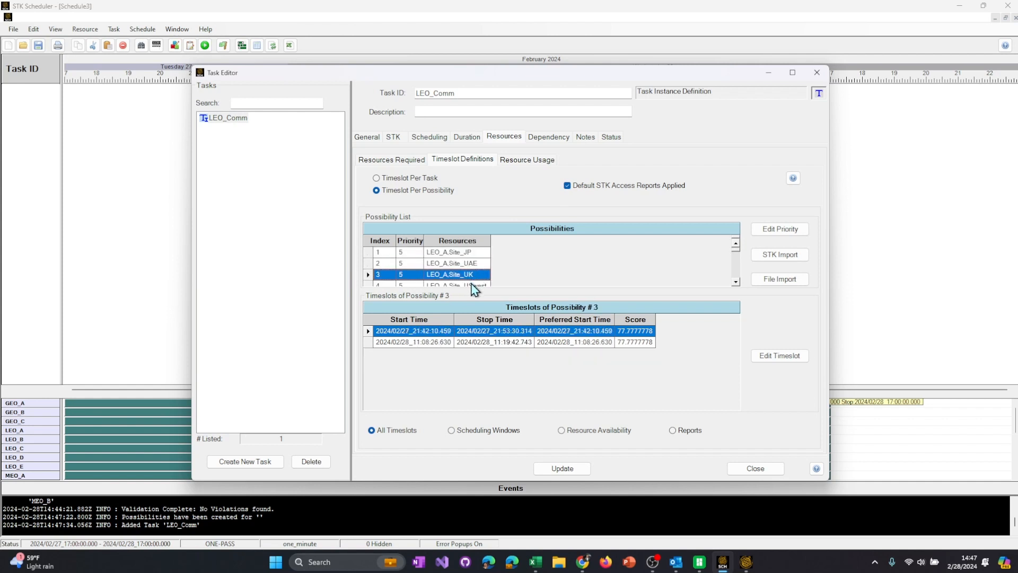
{"action": "left_click", "coordinate": [473, 284]}
{"action": "scroll", "coordinate": [476, 280], "scroll_direction": "down", "scroll_amount": 6}
{"action": "left_click", "coordinate": [380, 252]}
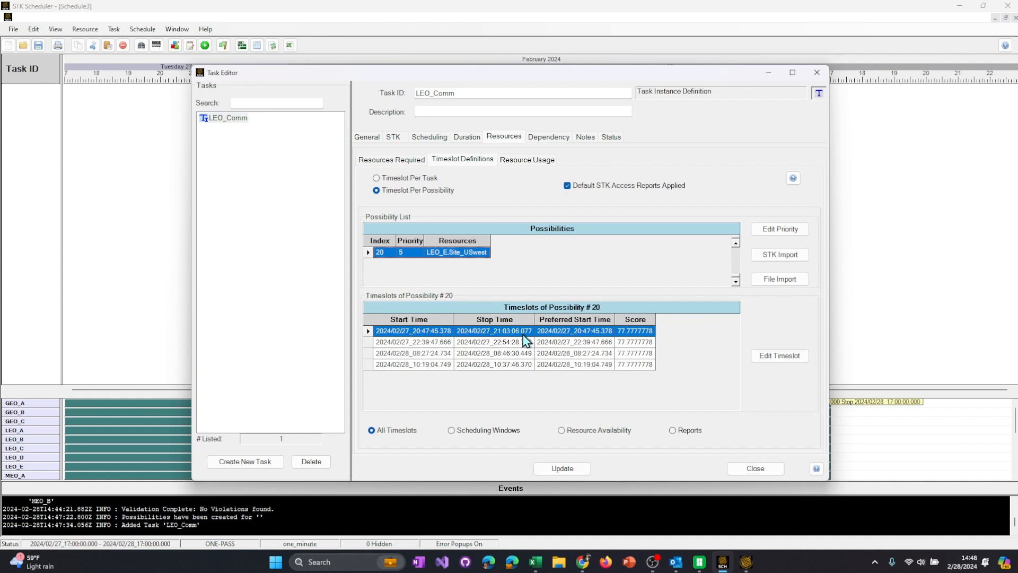
Make LEO_Comm a recurring task with scheduling windows defined by resource availability, and save it.
{"action": "left_click", "coordinate": [442, 141]}
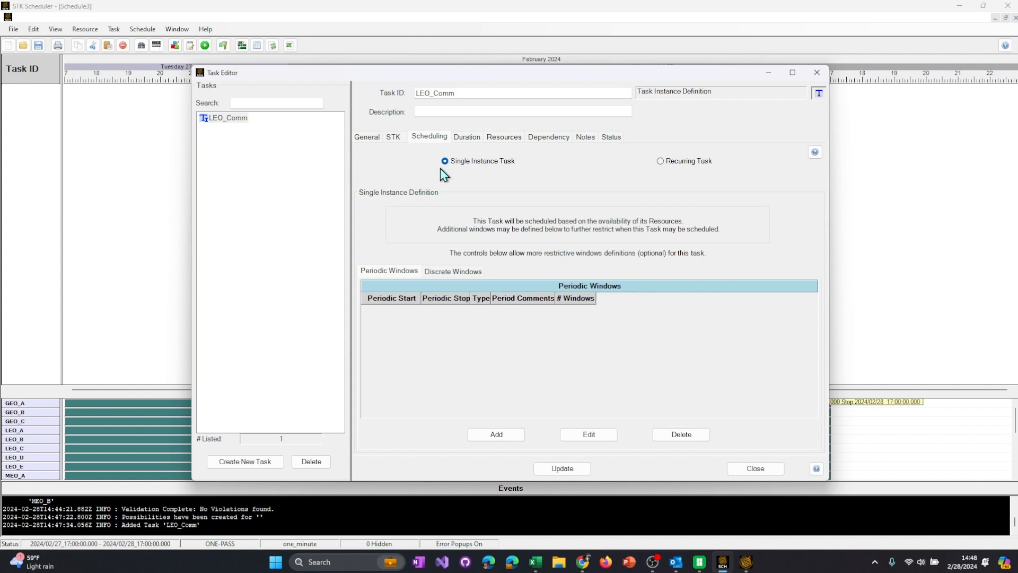
{"action": "left_click", "coordinate": [678, 165]}
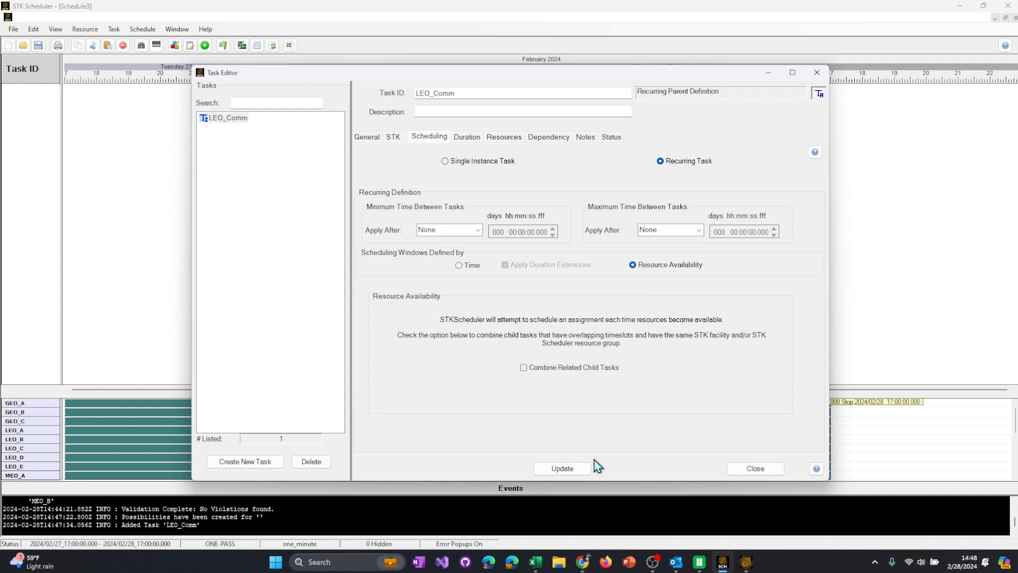
{"action": "left_click", "coordinate": [566, 471]}
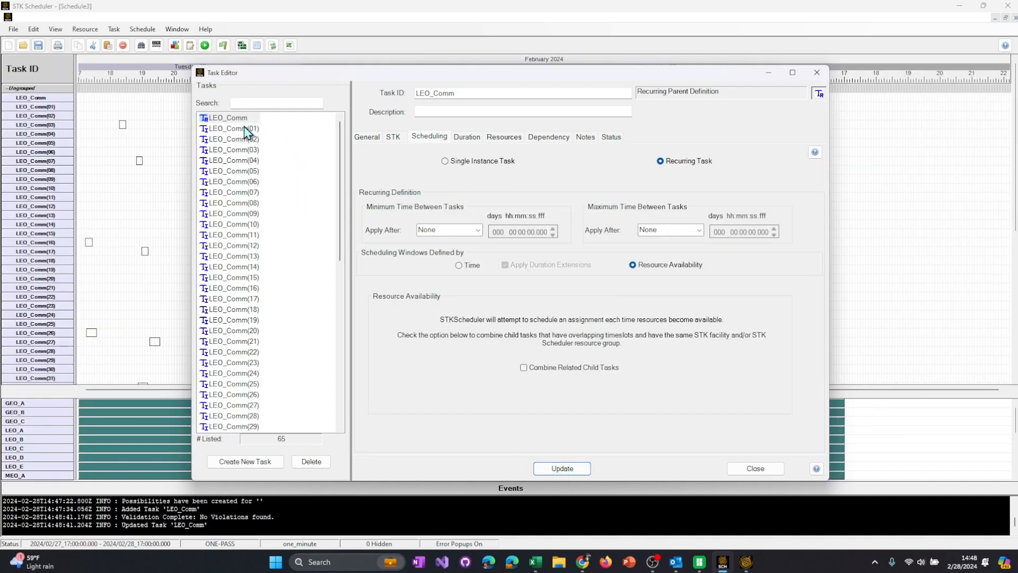
Update the recurring LEO_Comm parent task again and accept re-creating its child tasks.
{"action": "mouse_move", "coordinate": [340, 130]}
{"action": "left_mouse_down"}
{"action": "mouse_move", "coordinate": [337, 281]}
{"action": "mouse_move", "coordinate": [353, 338]}
{"action": "mouse_move", "coordinate": [341, 170]}
{"action": "mouse_move", "coordinate": [348, 114]}
{"action": "left_mouse_up"}
{"action": "left_click", "coordinate": [580, 470]}
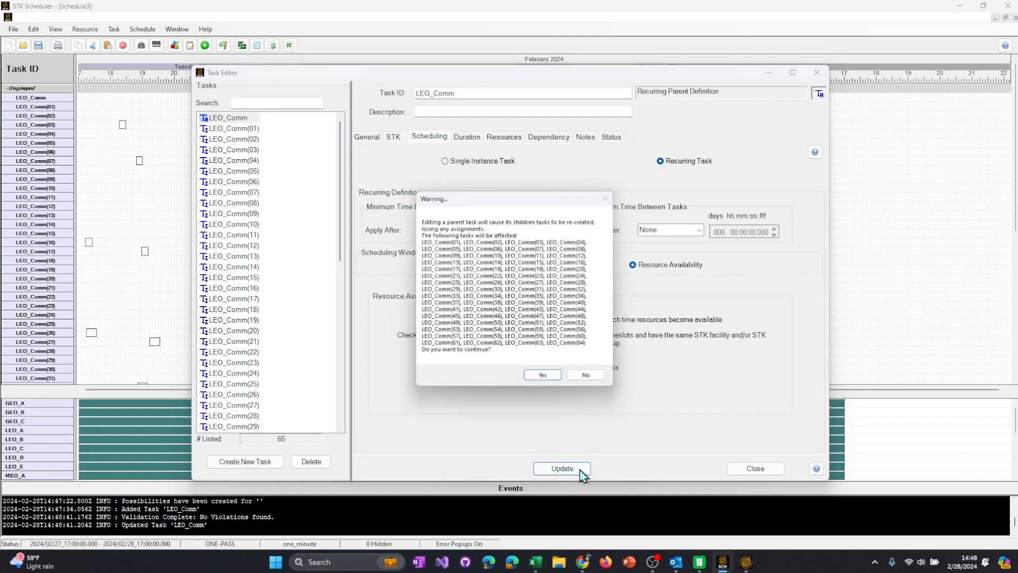
{"action": "left_click", "coordinate": [550, 380]}
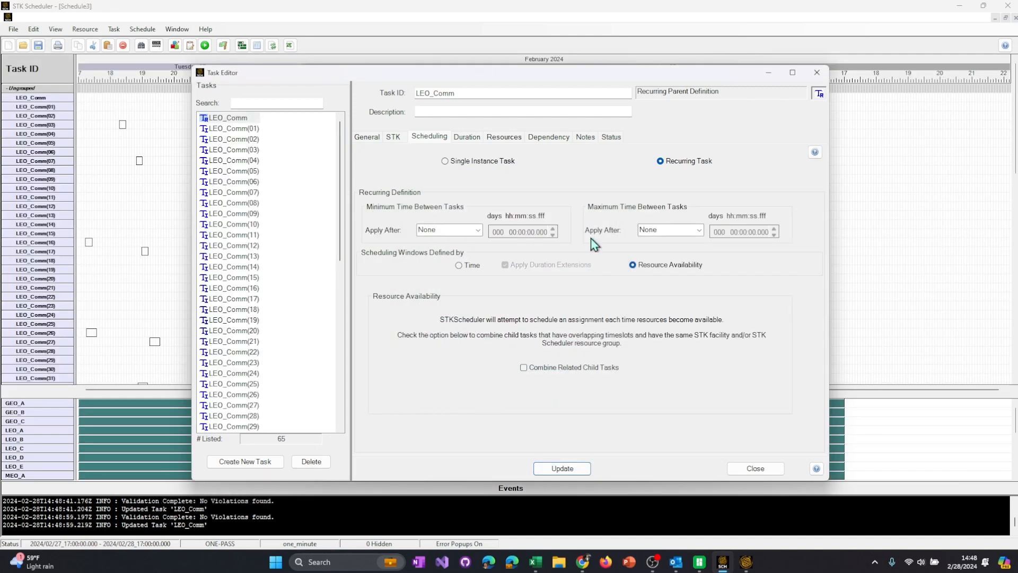
Close the task editor and review the timeslots of the LEO_Comm child tasks across the schedule chart.
{"action": "left_click", "coordinate": [754, 469]}
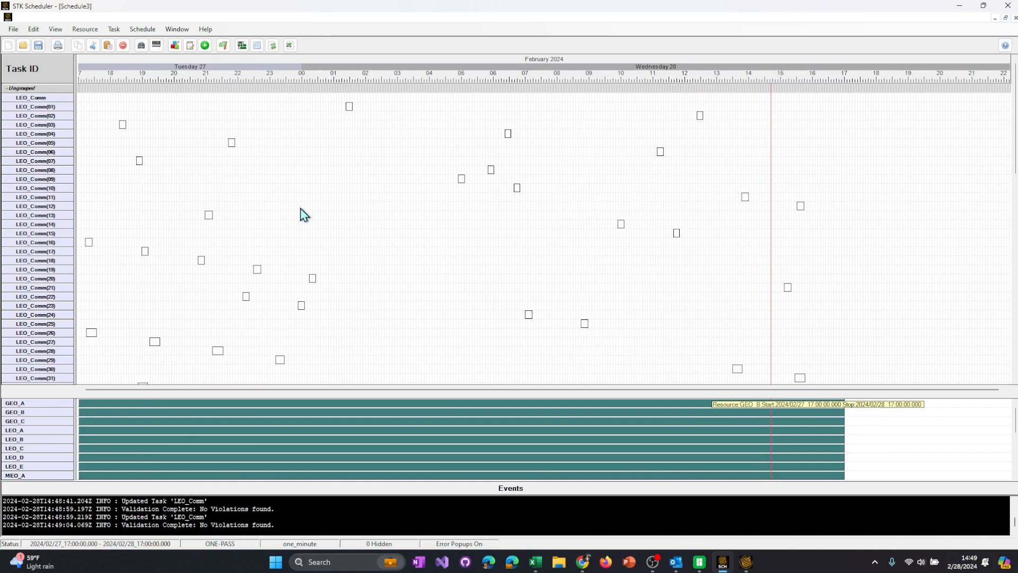
{"action": "left_click_drag", "start_coordinate": [1016, 110], "coordinate": [1016, 216]}
{"action": "mouse_move", "coordinate": [399, 130]}
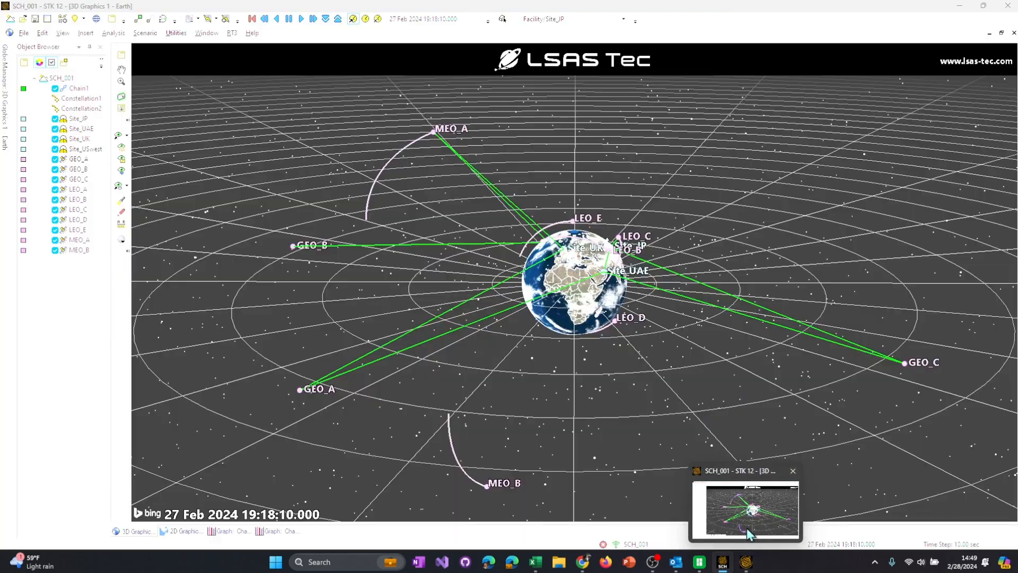
Switch to STK and examine the access intervals of LEO_A through LEO_E in Chain1's Individual Object Access graph.
{"action": "left_click", "coordinate": [750, 533]}
{"action": "left_click", "coordinate": [281, 532]}
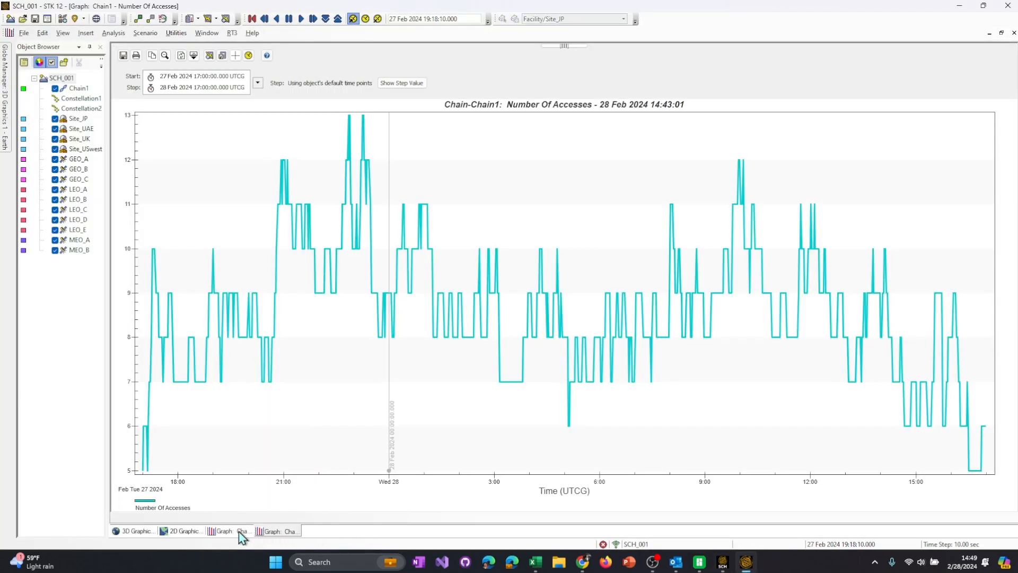
{"action": "left_click", "coordinate": [241, 535]}
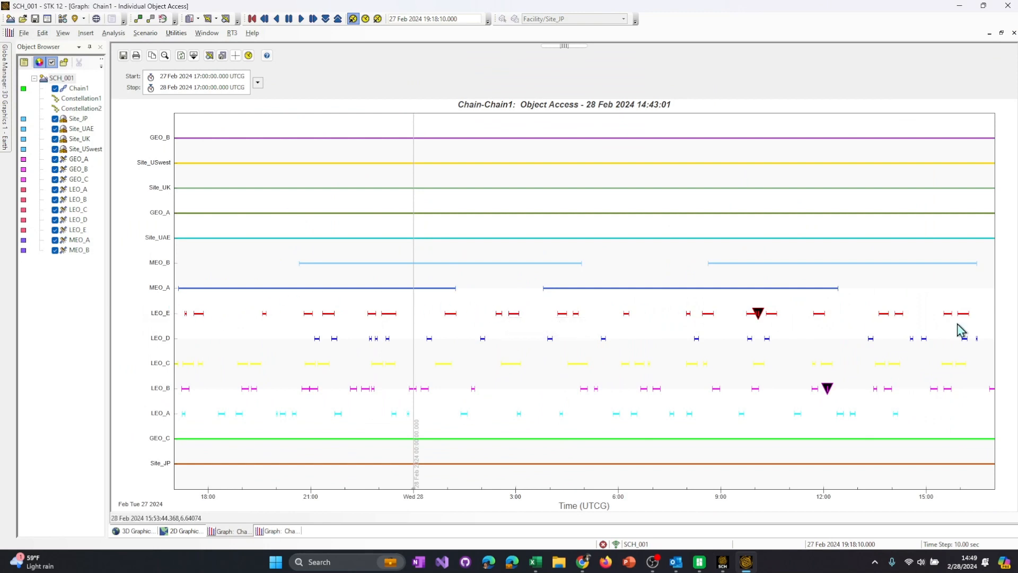
{"action": "left_click_drag", "start_coordinate": [992, 297], "coordinate": [145, 433]}
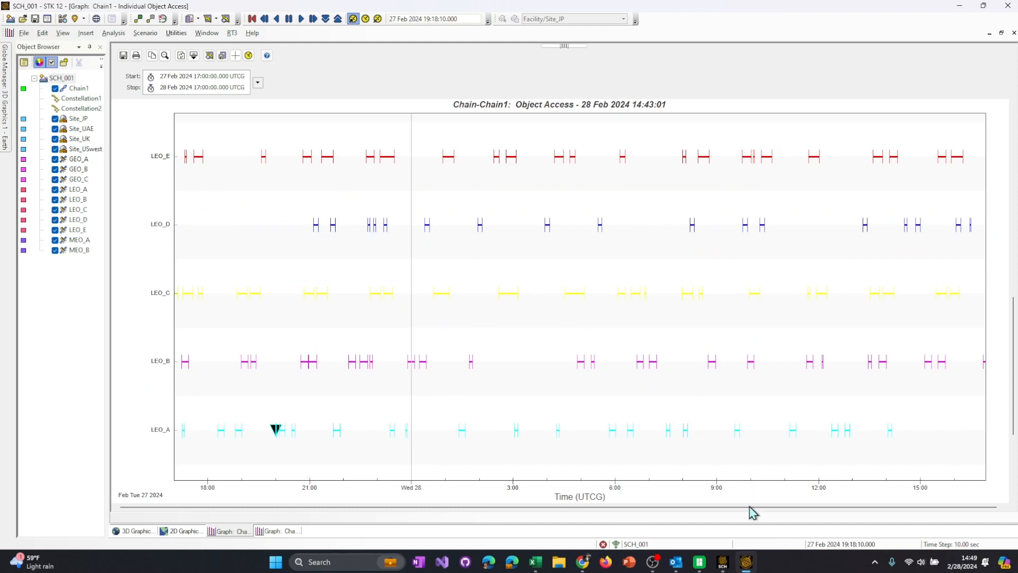
Return to STK Scheduler, run the scheduling algorithm on the LEO_Comm tasks and bring up the summary report.
{"action": "left_click", "coordinate": [730, 566]}
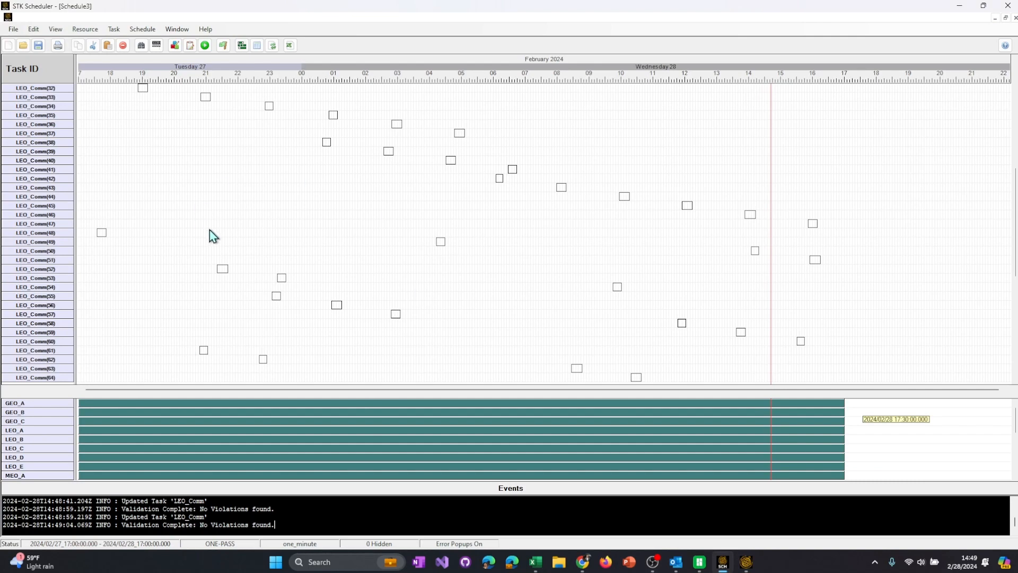
{"action": "scroll", "coordinate": [212, 236], "scroll_direction": "up", "scroll_amount": 11}
{"action": "mouse_move", "coordinate": [517, 196]}
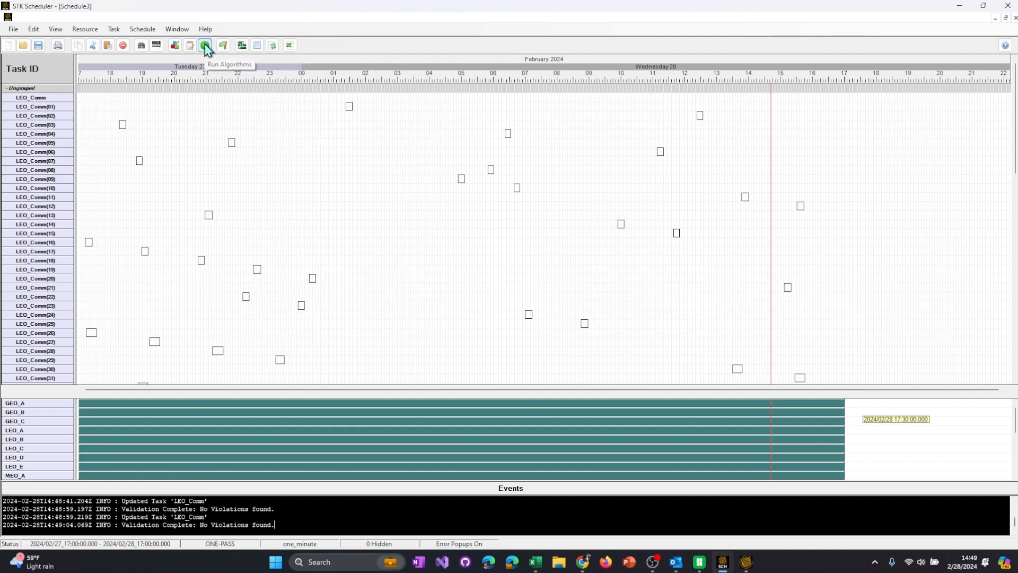
{"action": "left_click", "coordinate": [143, 30]}
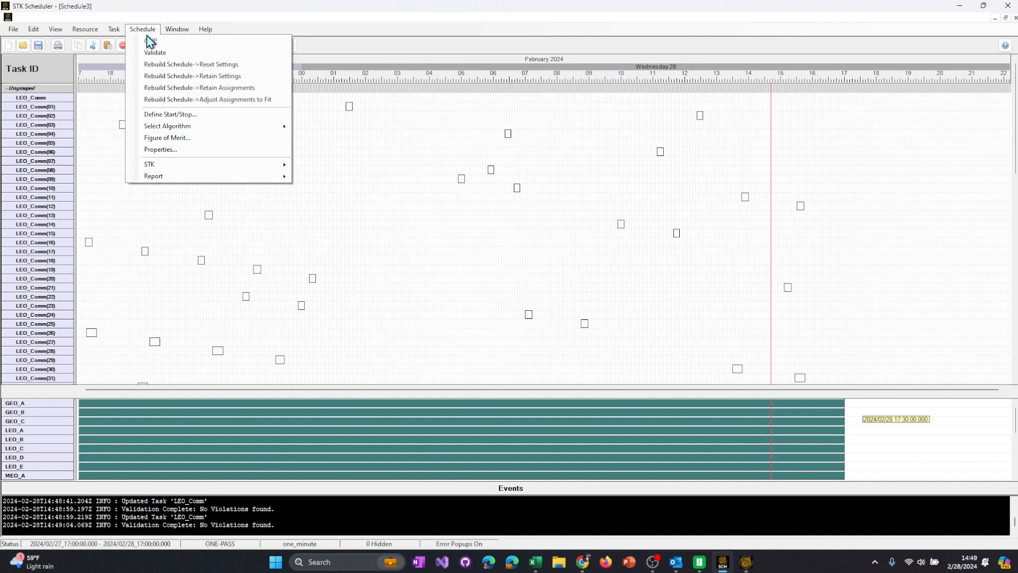
{"action": "left_click", "coordinate": [162, 41]}
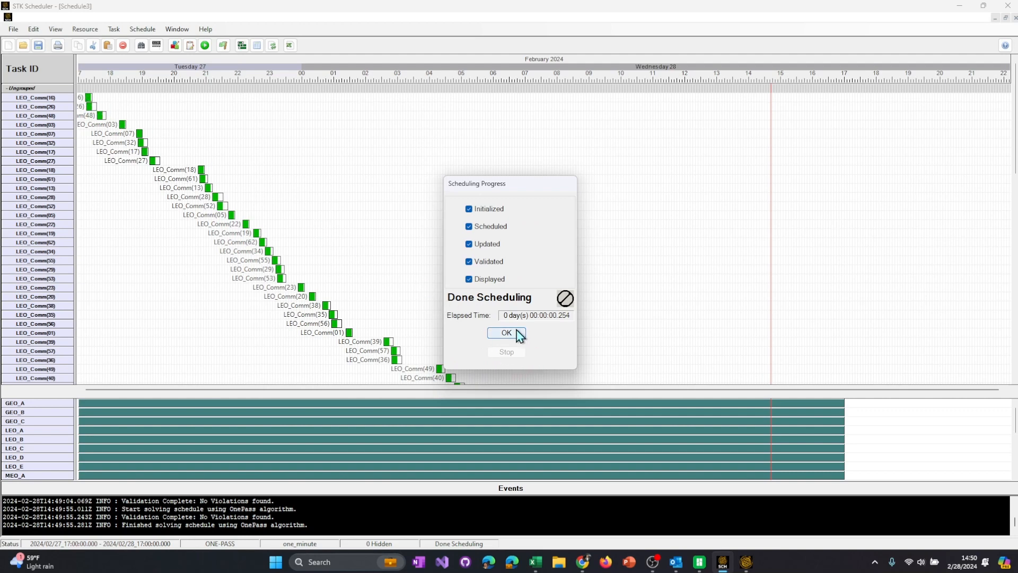
{"action": "left_click_drag", "start_coordinate": [479, 184], "coordinate": [478, 158]}
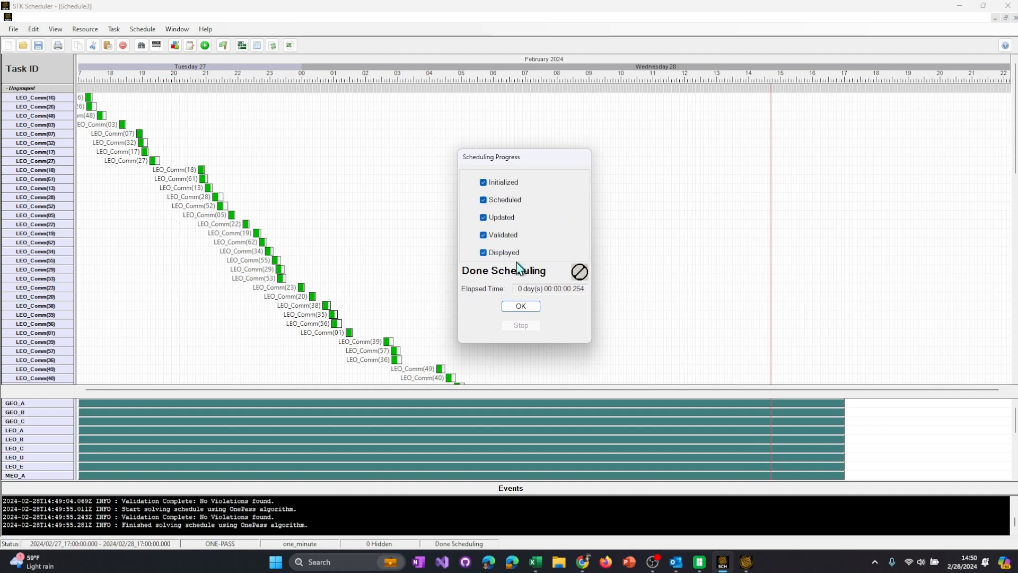
{"action": "left_click", "coordinate": [526, 307]}
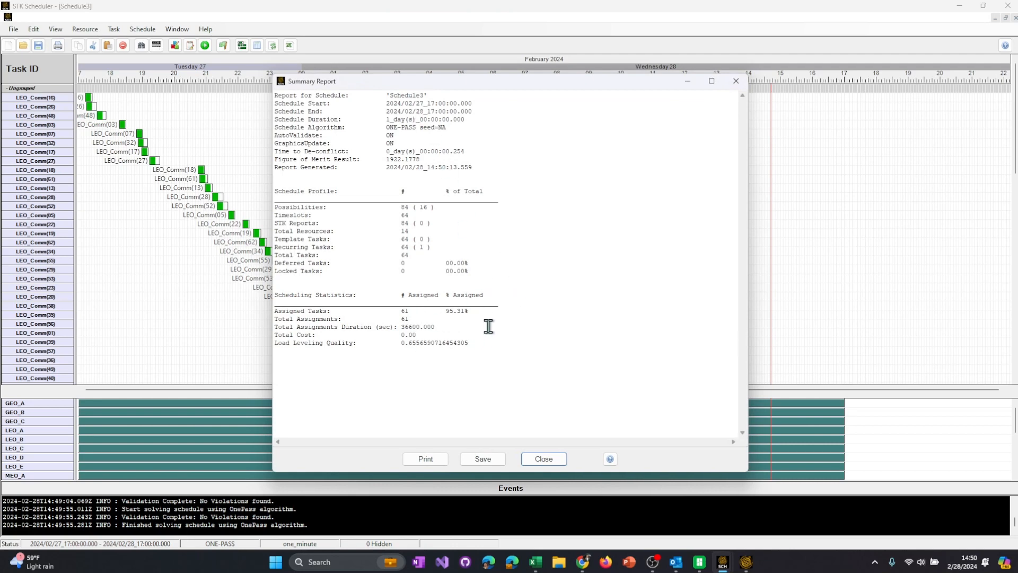
Review the scheduling statistics in the summary report and close it without saving it to a file.
{"action": "mouse_move", "coordinate": [495, 311]}
{"action": "left_mouse_down"}
{"action": "mouse_move", "coordinate": [211, 307]}
{"action": "mouse_move", "coordinate": [497, 310]}
{"action": "left_mouse_up"}
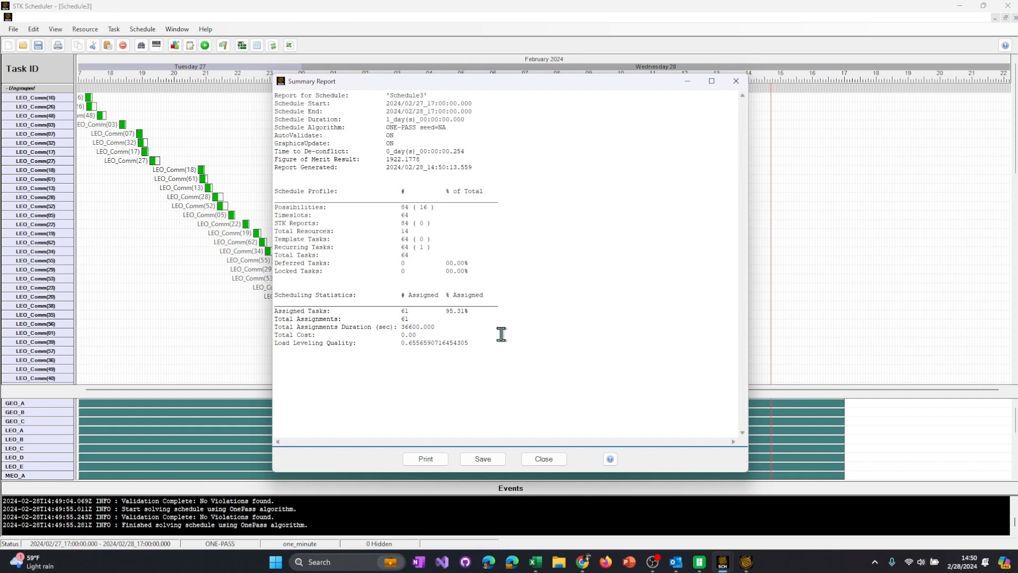
{"action": "left_click", "coordinate": [483, 462]}
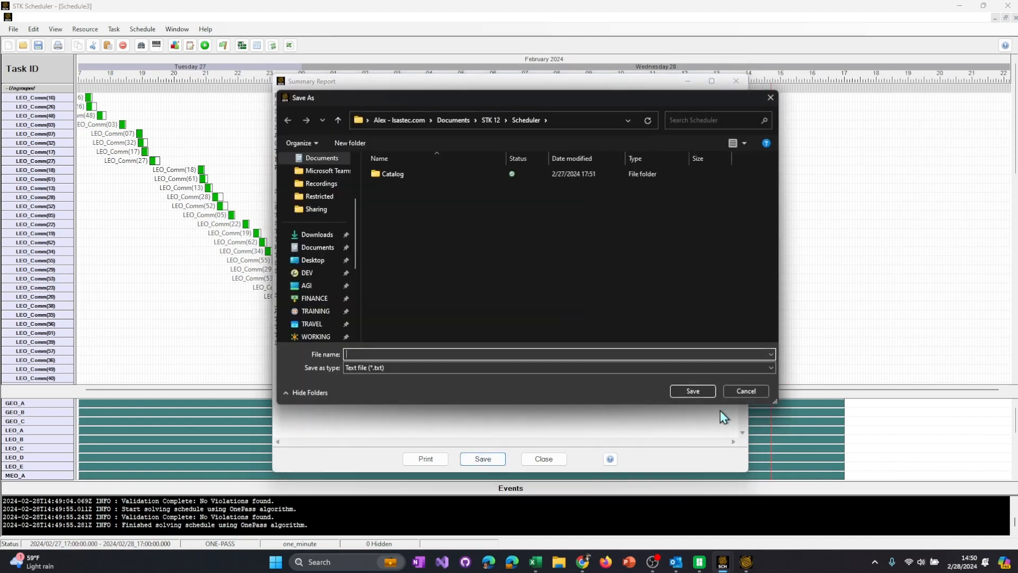
{"action": "left_click", "coordinate": [746, 391]}
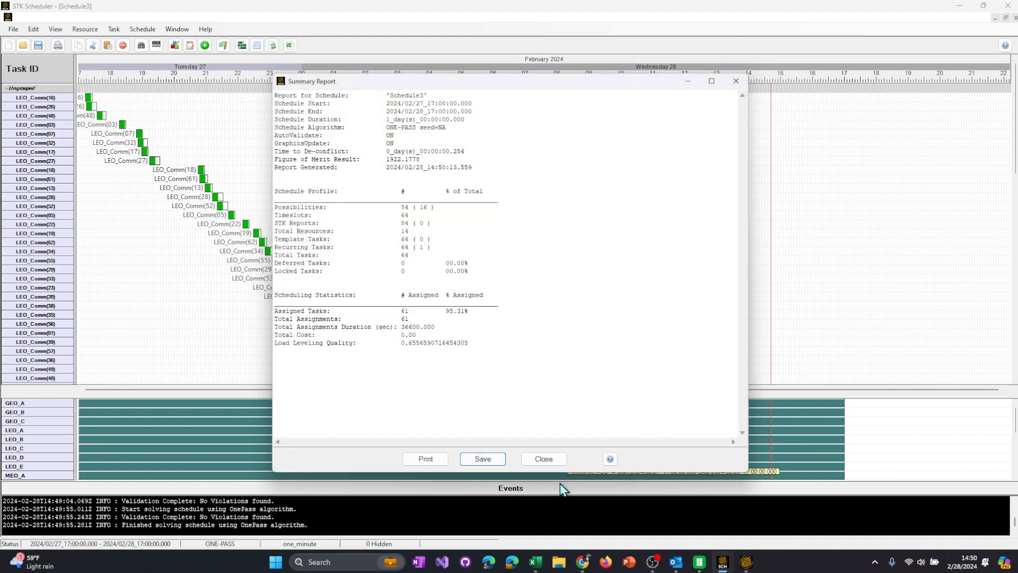
{"action": "left_click", "coordinate": [543, 457]}
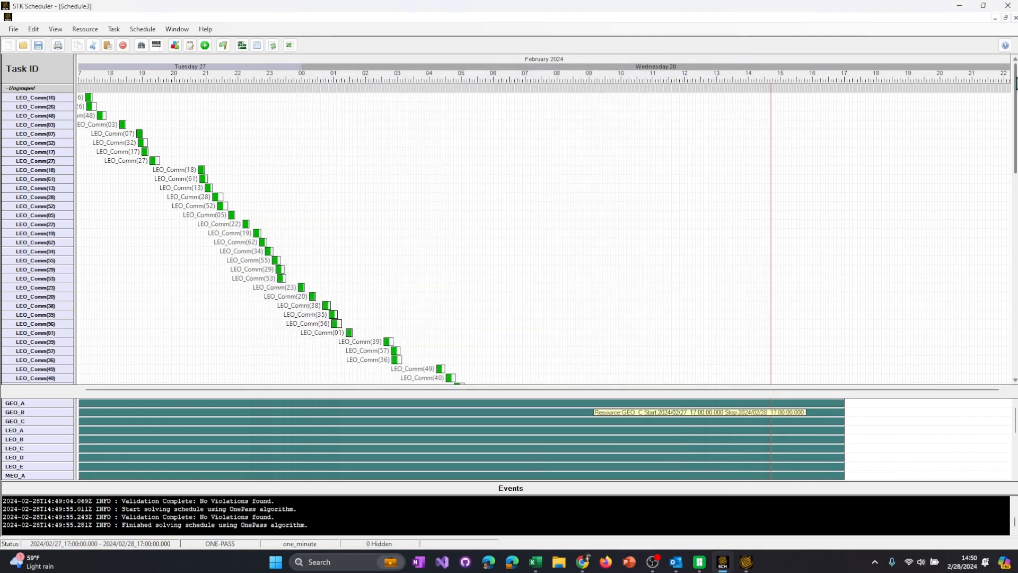
Review the assigned and unassigned LEO_Comm tasks across the whole schedule chart.
{"action": "left_click_drag", "start_coordinate": [1013, 81], "coordinate": [1009, 224]}
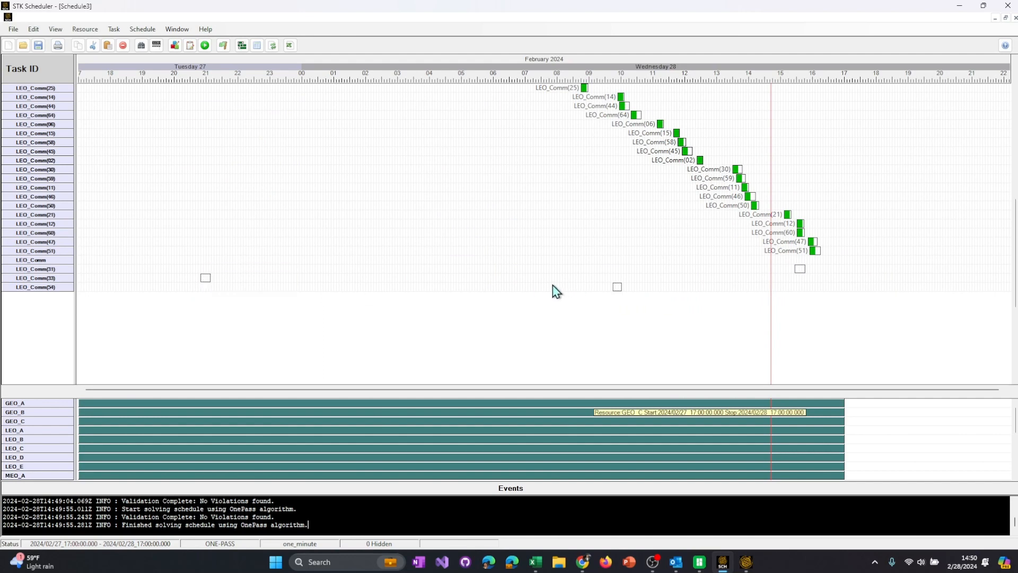
{"action": "scroll", "coordinate": [577, 310], "scroll_direction": "up", "scroll_amount": 4}
{"action": "scroll", "coordinate": [485, 243], "scroll_direction": "up", "scroll_amount": 10}
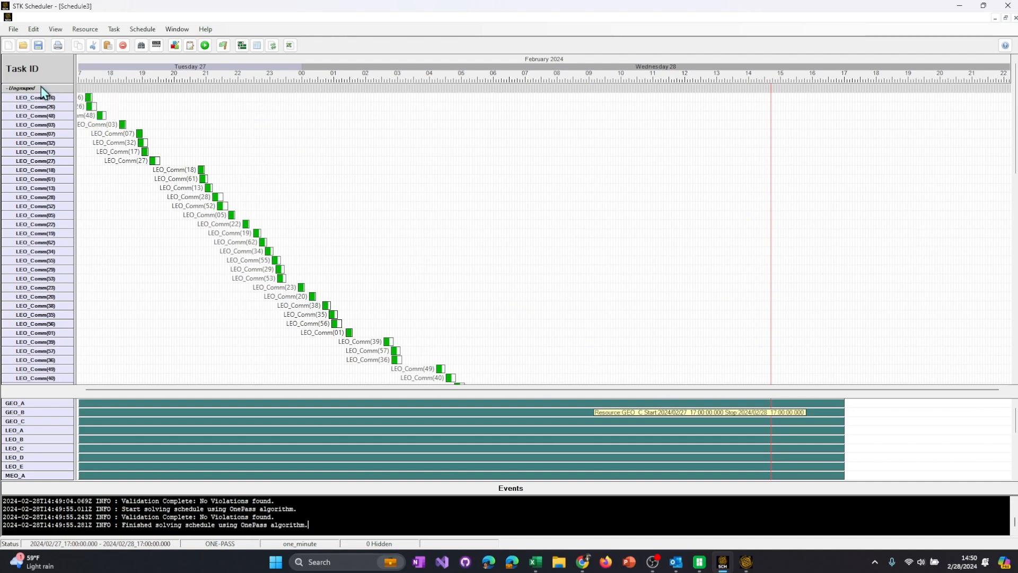
{"action": "left_click", "coordinate": [42, 88]}
{"action": "left_click", "coordinate": [41, 88]}
{"action": "scroll", "coordinate": [45, 218], "scroll_direction": "down", "scroll_amount": 15}
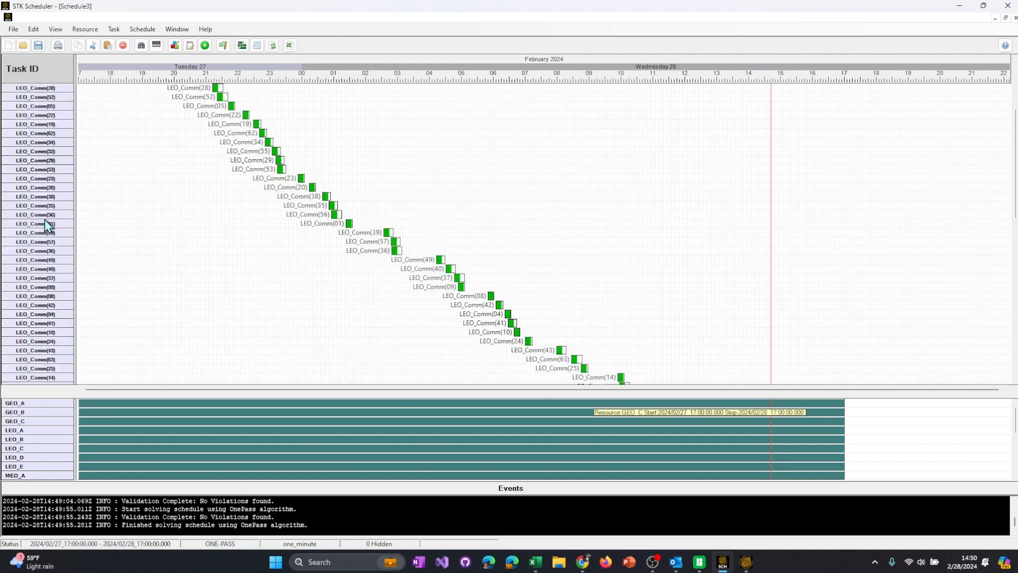
{"action": "scroll", "coordinate": [46, 219], "scroll_direction": "up", "scroll_amount": 3}
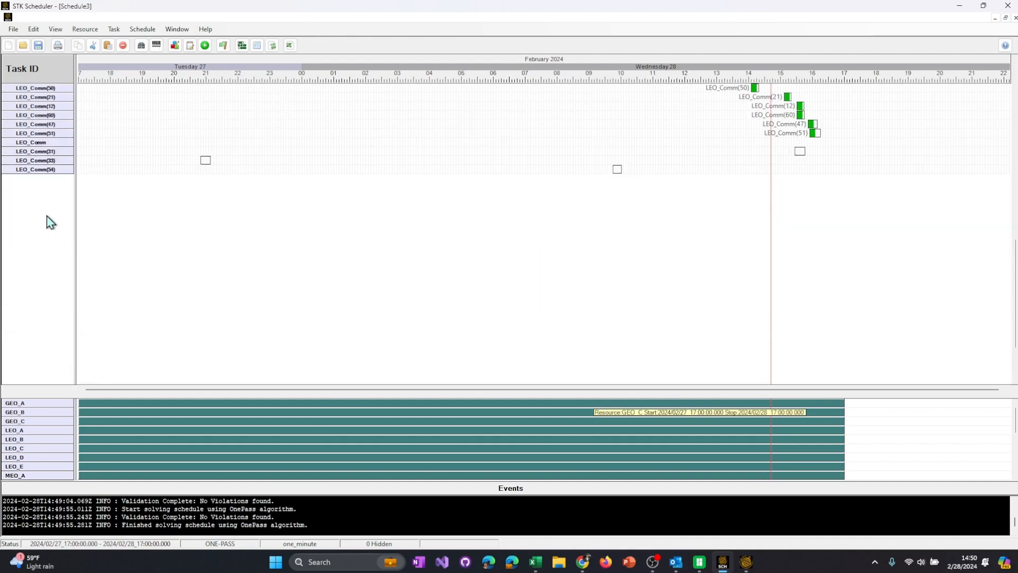
Set the LEO_Comm parent task's fixed duration to 3 minutes, accept re-creating its child tasks, and close the task editor.
{"action": "double_click", "coordinate": [46, 142]}
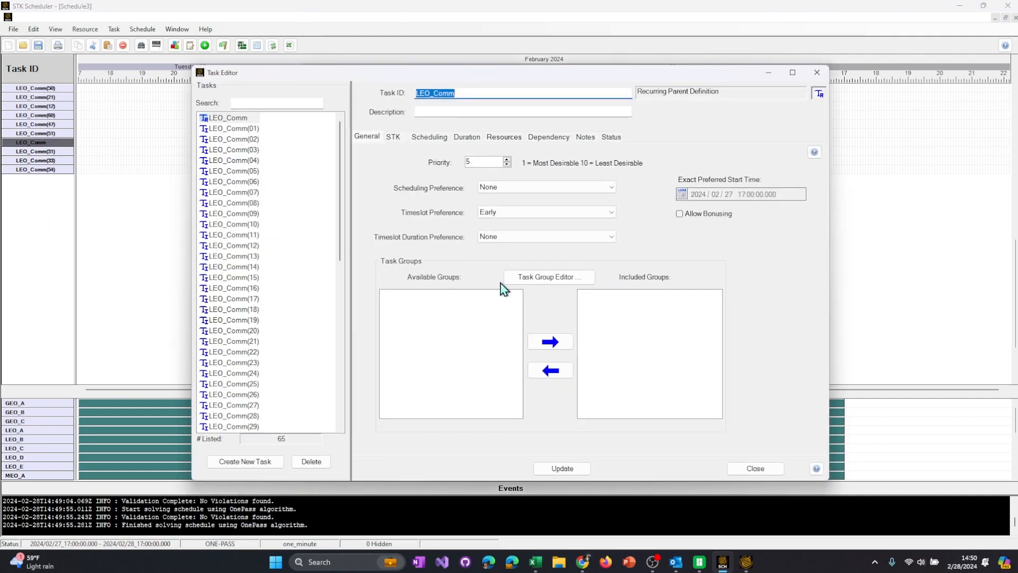
{"action": "left_click", "coordinate": [393, 138]}
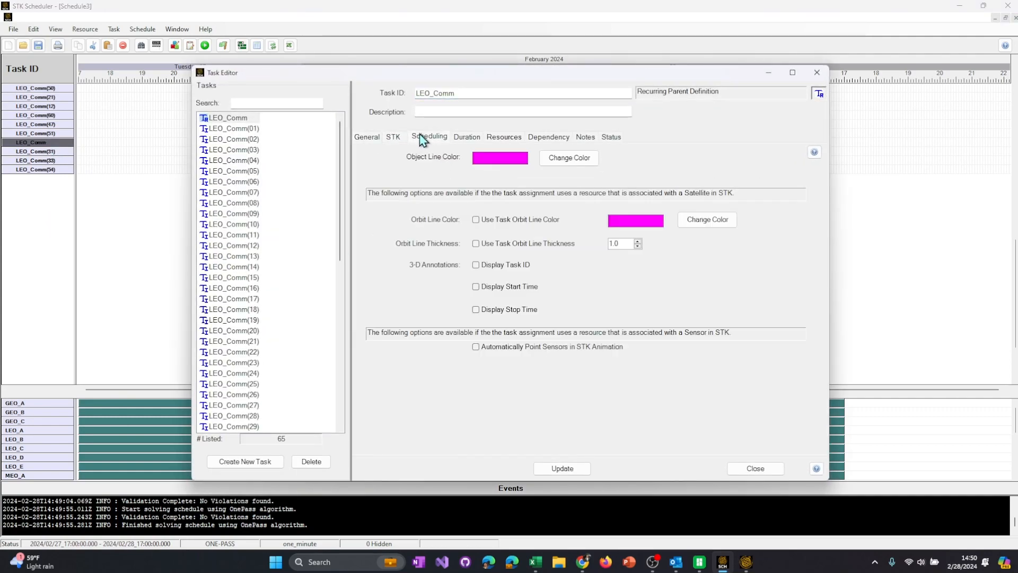
{"action": "left_click", "coordinate": [427, 136]}
{"action": "left_click", "coordinate": [466, 139]}
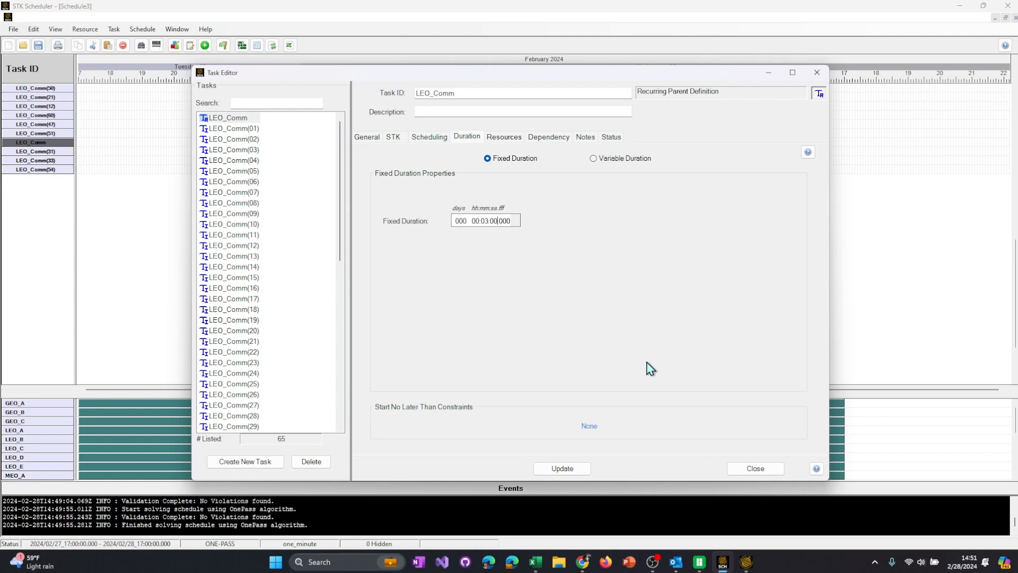
{"action": "left_click", "coordinate": [562, 470]}
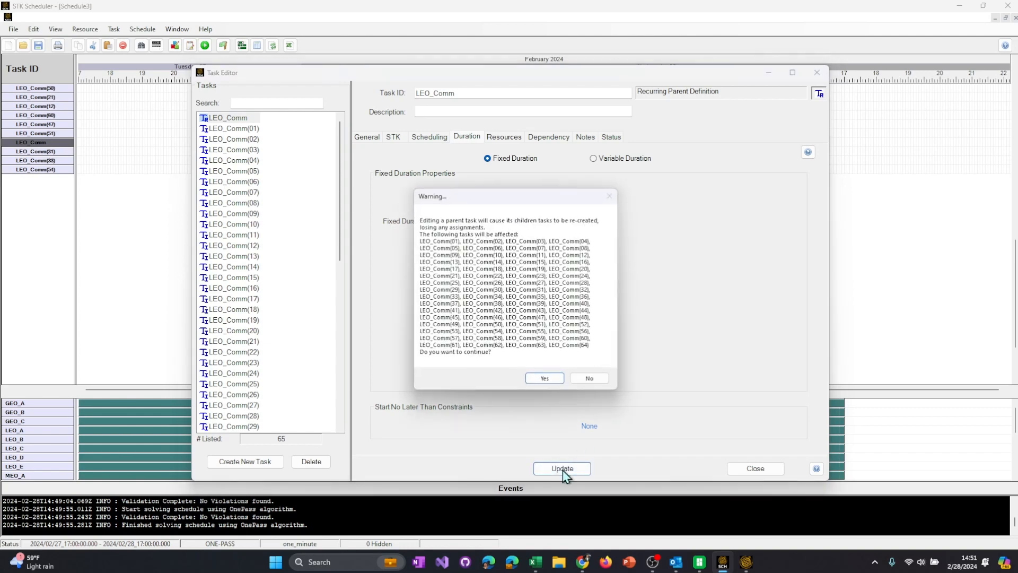
{"action": "left_click", "coordinate": [543, 379]}
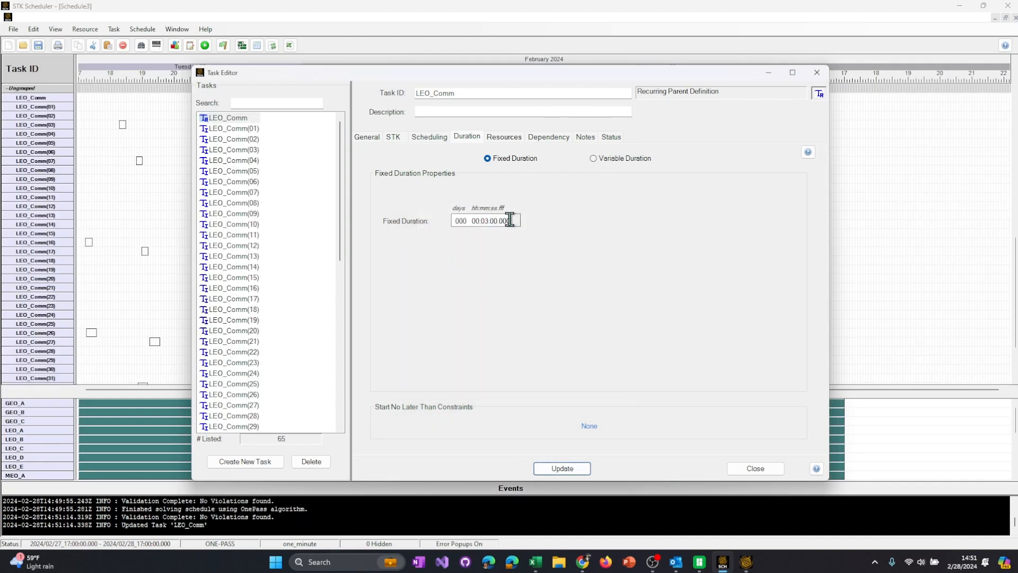
{"action": "left_click", "coordinate": [757, 468]}
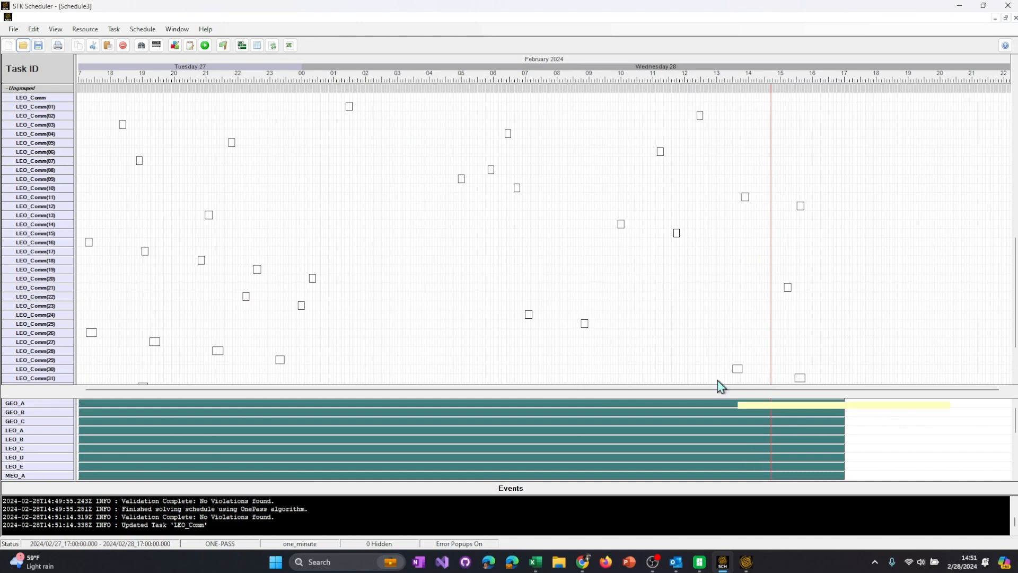
Run the scheduling algorithm again on the shortened LEO_Comm tasks and bring up the new summary report.
{"action": "left_click", "coordinate": [142, 31]}
{"action": "left_click", "coordinate": [142, 38]}
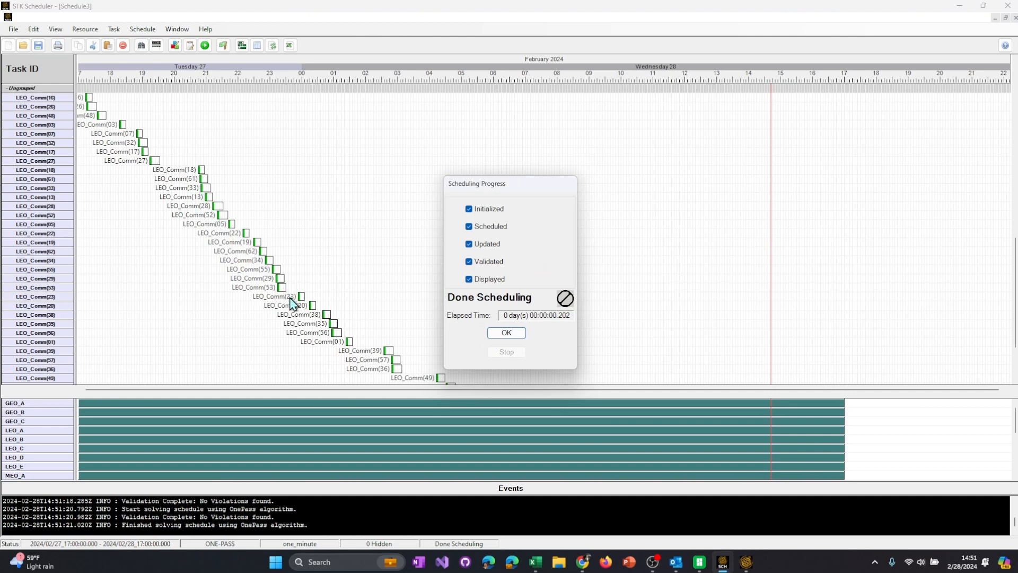
{"action": "left_click", "coordinate": [508, 334]}
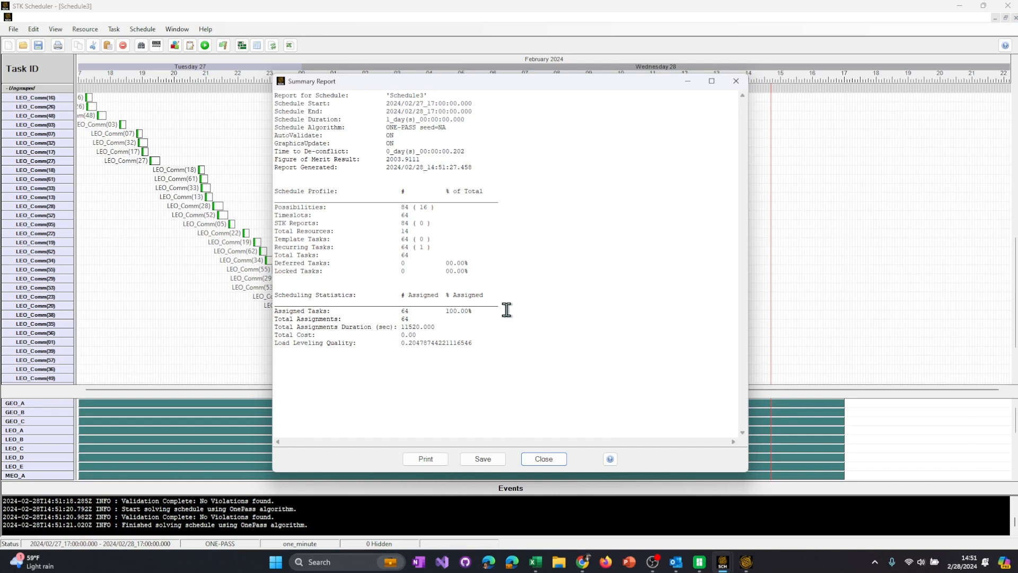
Check the assigned tasks in the new summary report, close it, and review the LEO_Comm assignments across the chart.
{"action": "left_click_drag", "start_coordinate": [506, 310], "coordinate": [260, 312]}
{"action": "left_click", "coordinate": [466, 363]}
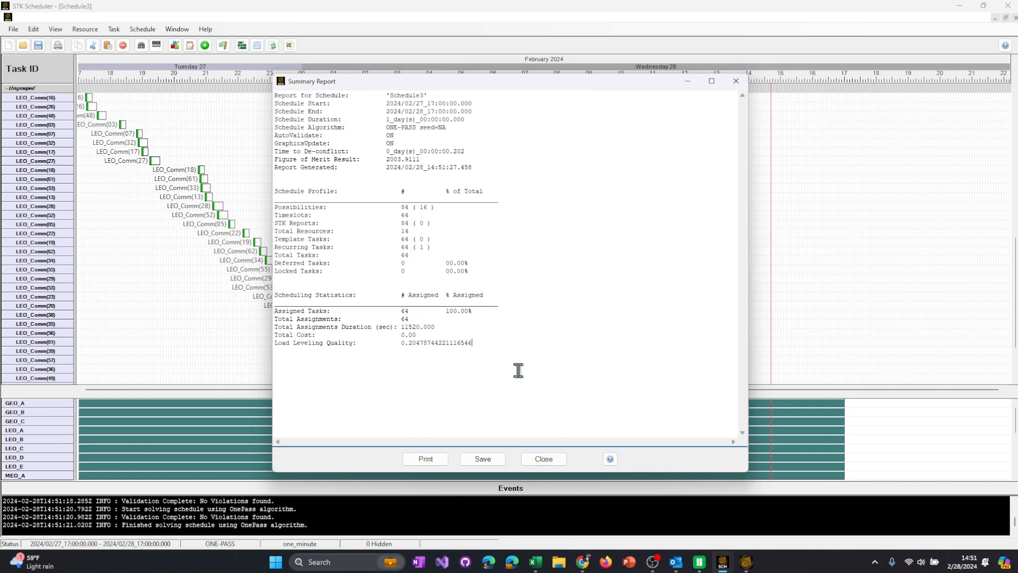
{"action": "left_click", "coordinate": [543, 459]}
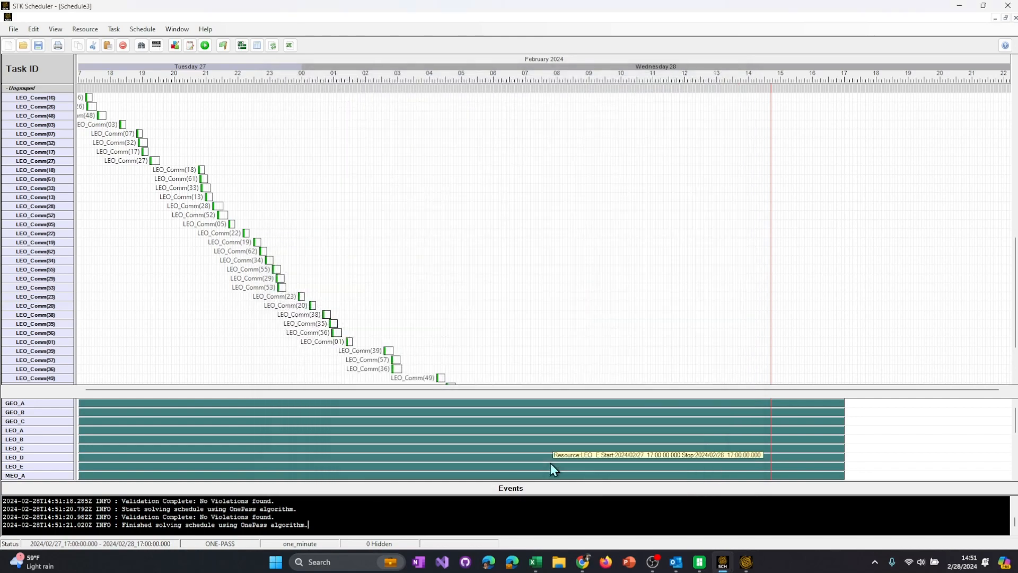
{"action": "scroll", "coordinate": [466, 267], "scroll_direction": "down", "scroll_amount": 10}
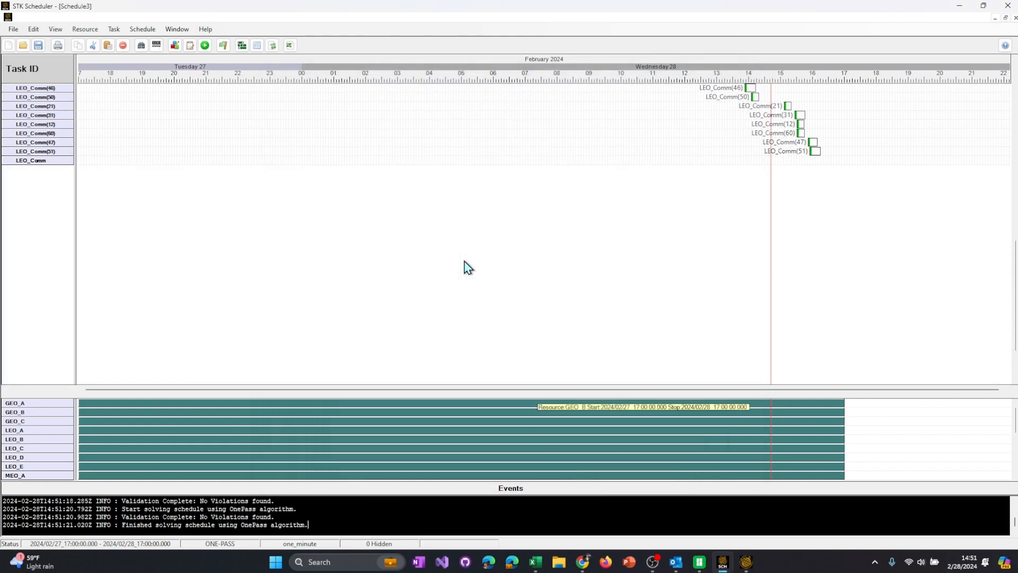
{"action": "scroll", "coordinate": [470, 266], "scroll_direction": "up", "scroll_amount": 15}
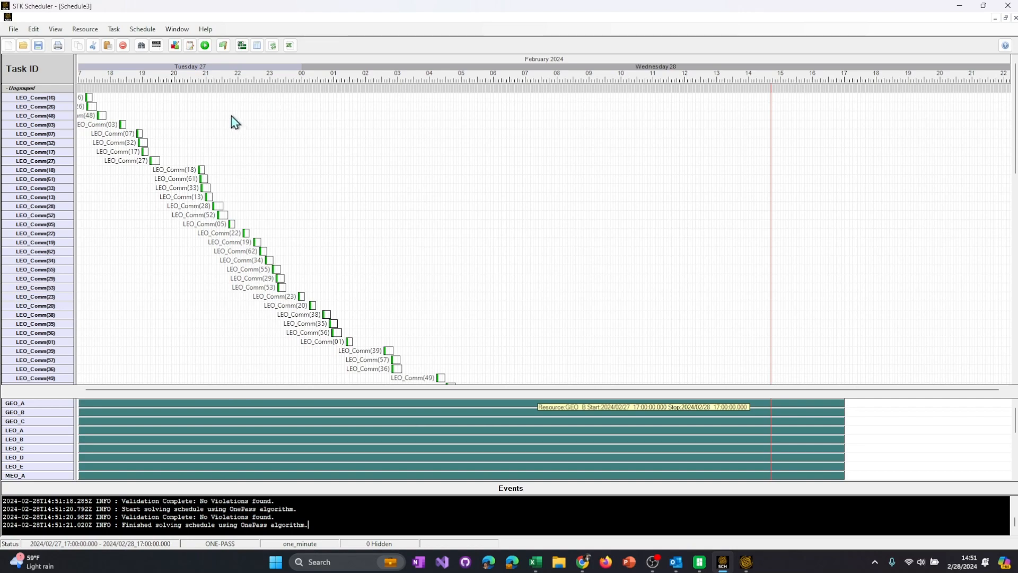
Create and save a new task named GEO_Comm, and select it in the task list with its resource requirements shown.
{"action": "left_click", "coordinate": [114, 29]}
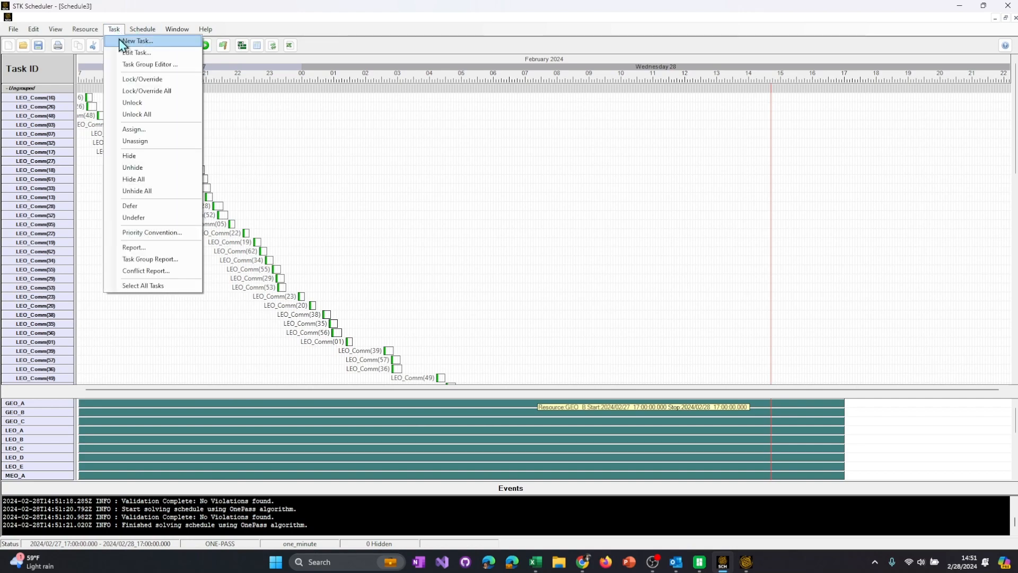
{"action": "left_click", "coordinate": [119, 41]}
{"action": "type", "text": "GEO_Comm"}
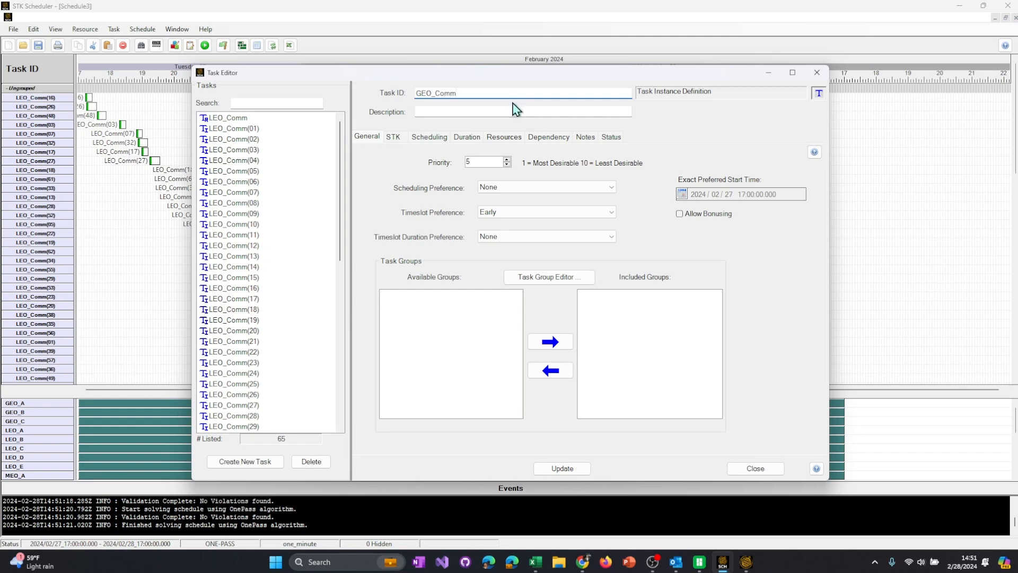
{"action": "left_click", "coordinate": [506, 109]}
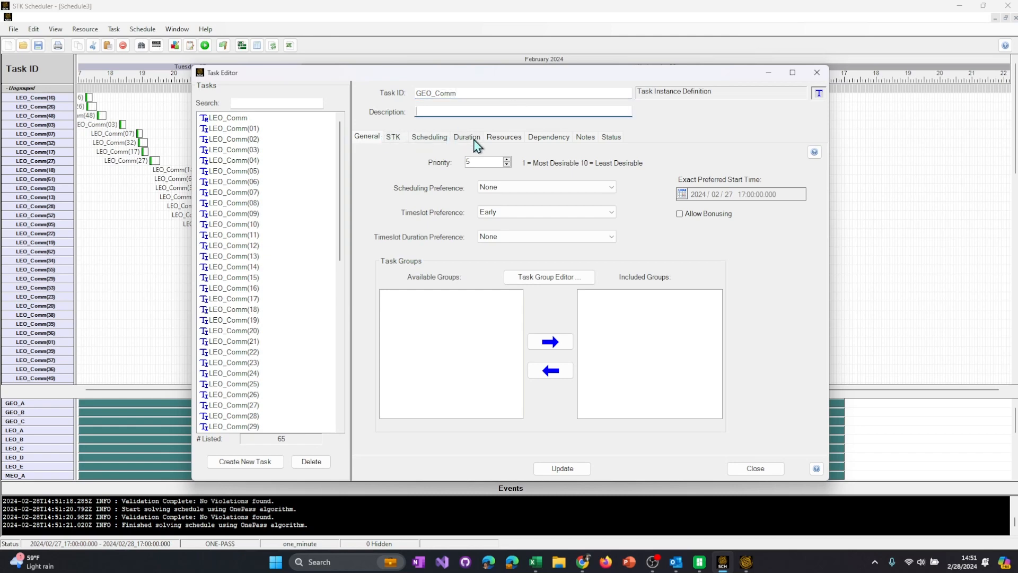
{"action": "left_click", "coordinate": [517, 140]}
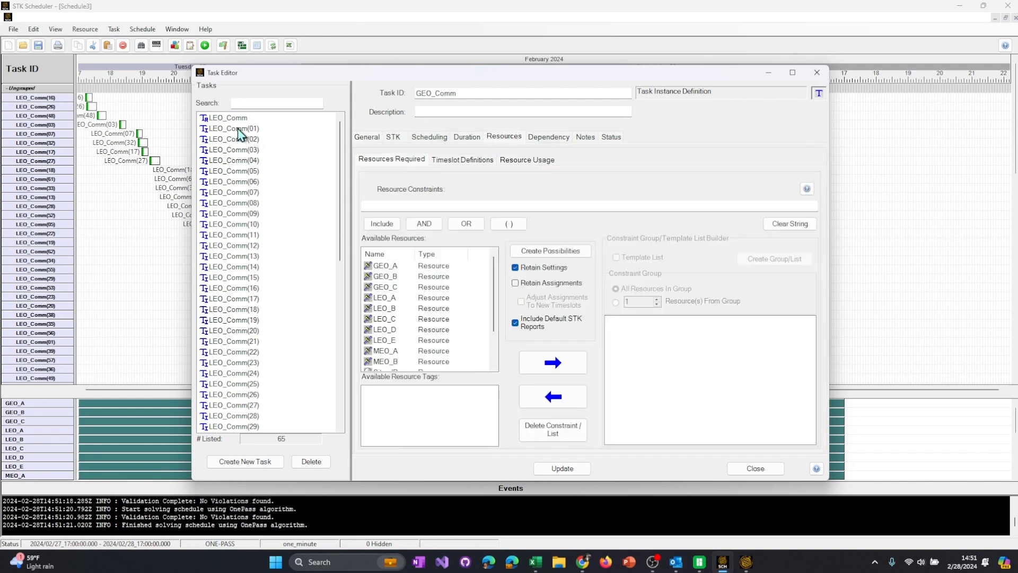
{"action": "left_click", "coordinate": [540, 471]}
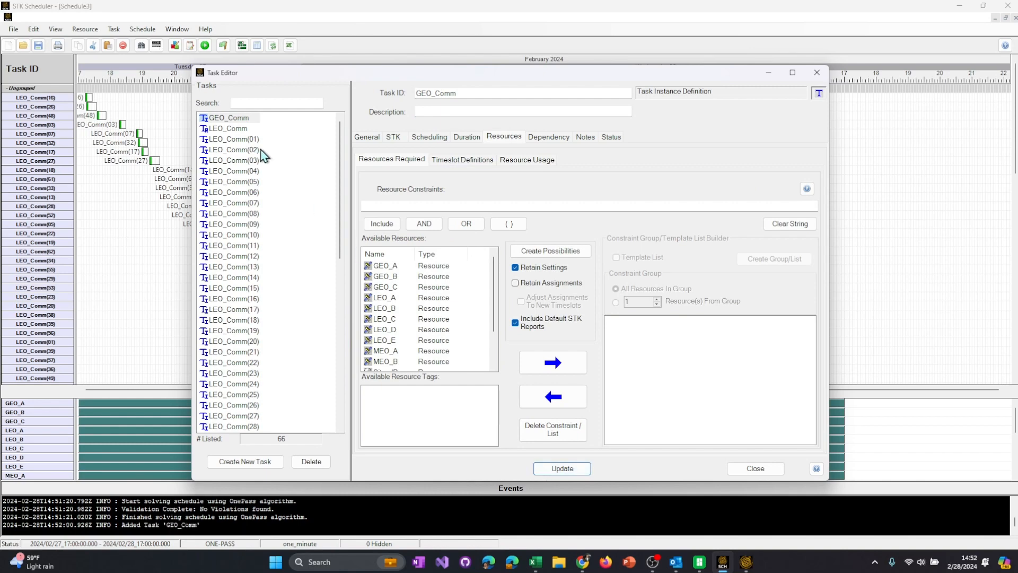
{"action": "left_click", "coordinate": [242, 119]}
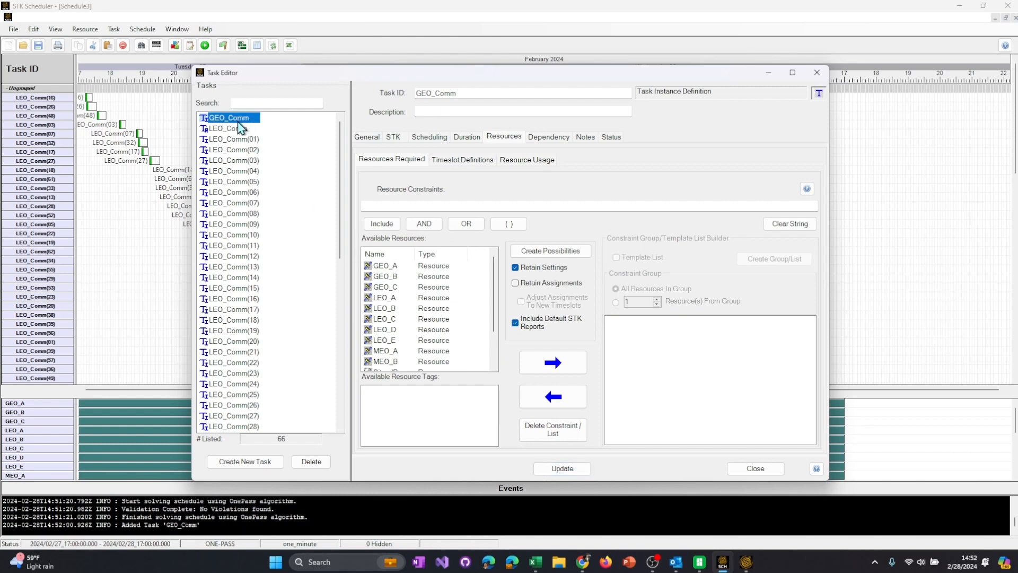
Copy the ground-site group and its trailing AND from LEO_Comm's resource constraints into GEO_Comm's resource constraints.
{"action": "left_click", "coordinate": [238, 129]}
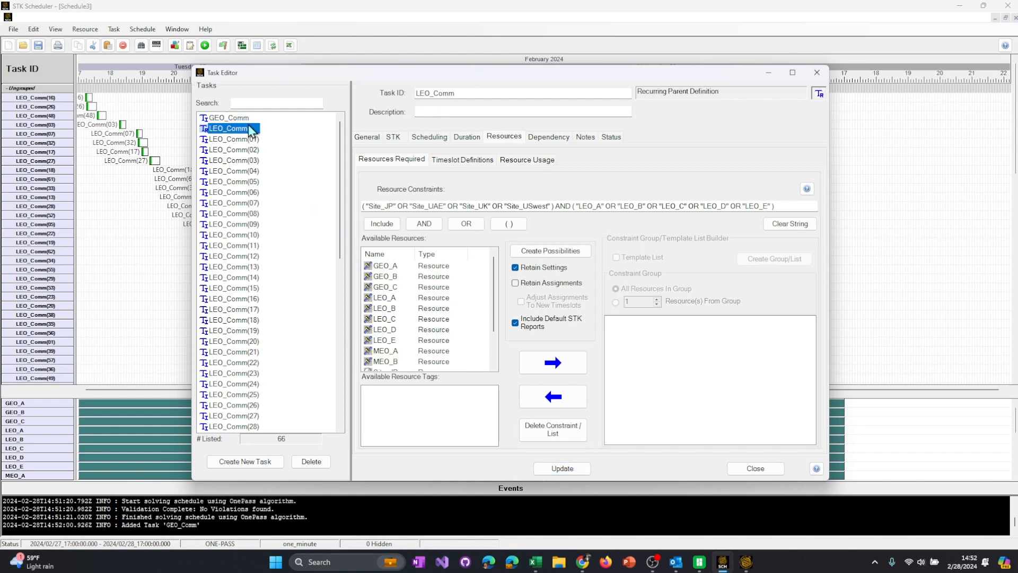
{"action": "left_click_drag", "start_coordinate": [570, 207], "coordinate": [291, 195]}
{"action": "key", "text": "ctrl+c"}
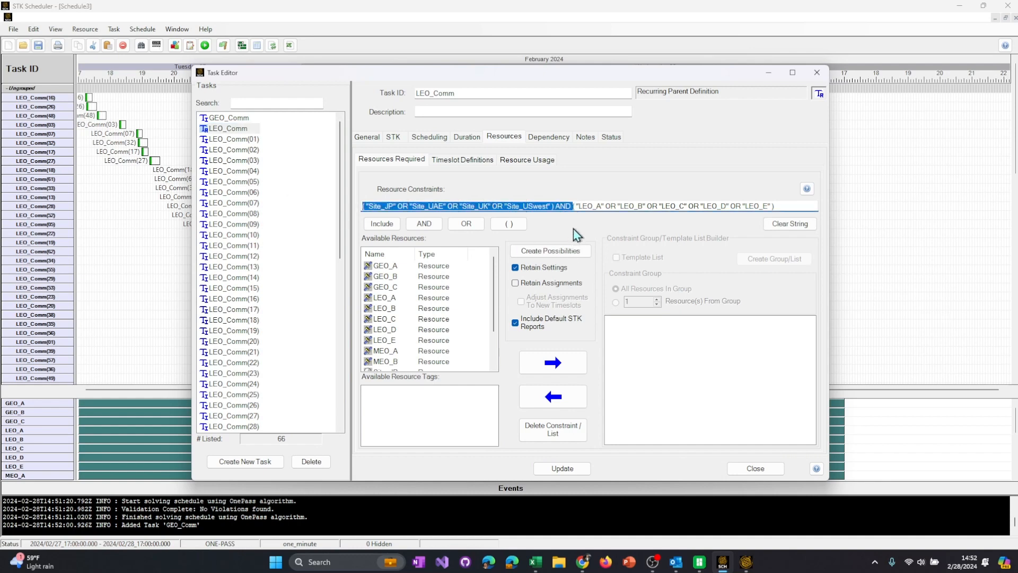
{"action": "left_click", "coordinate": [573, 207]}
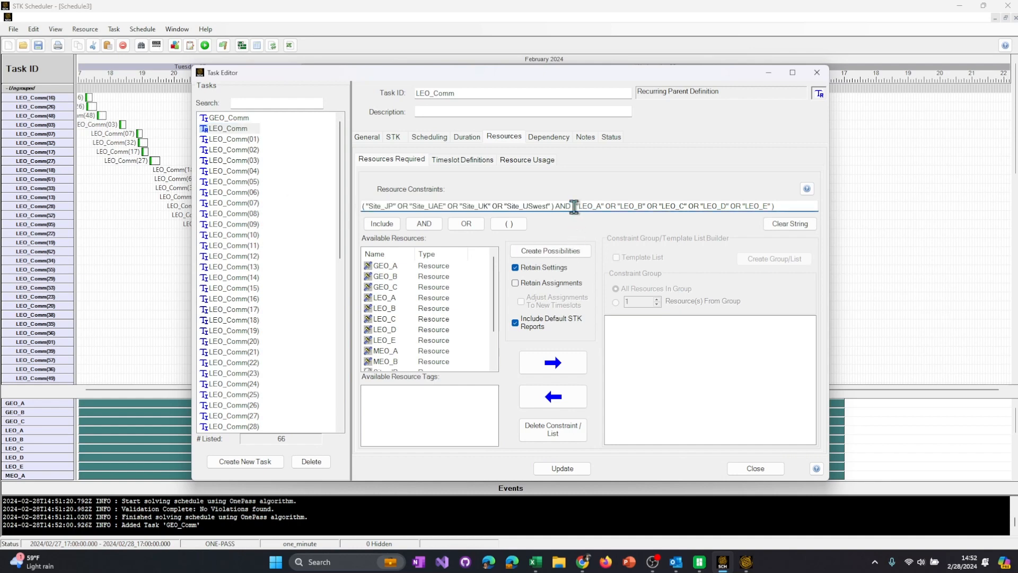
{"action": "left_click", "coordinate": [246, 129]}
{"action": "left_click", "coordinate": [246, 118]}
{"action": "left_click", "coordinate": [503, 206]}
{"action": "key", "text": "ctrl+v"}
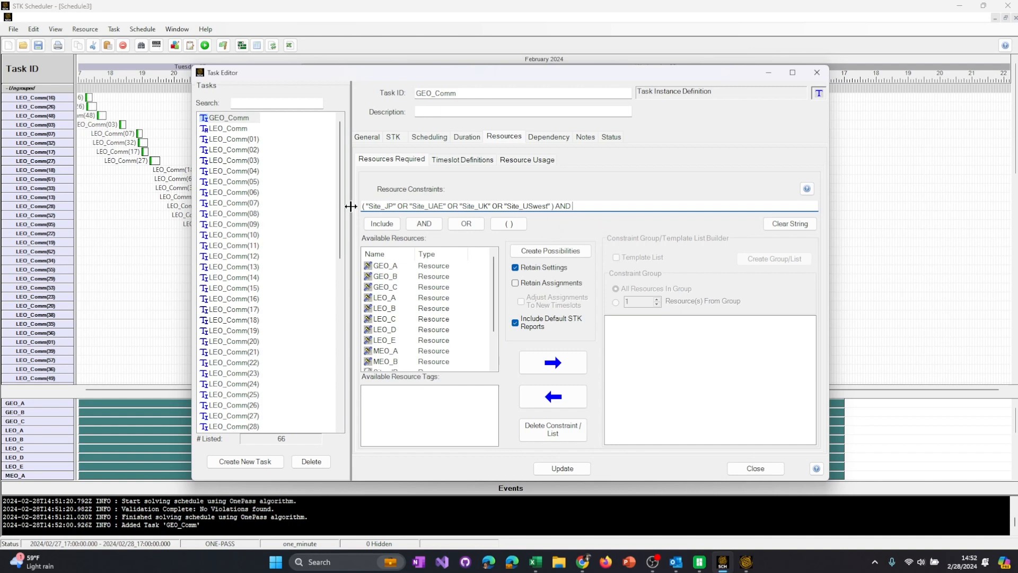
Add a bracketed group to GEO_Comm's resource constraints that requires GEO_A, GEO_B, GEO_C, MEO_A or MEO_B.
{"action": "left_click", "coordinate": [509, 223]}
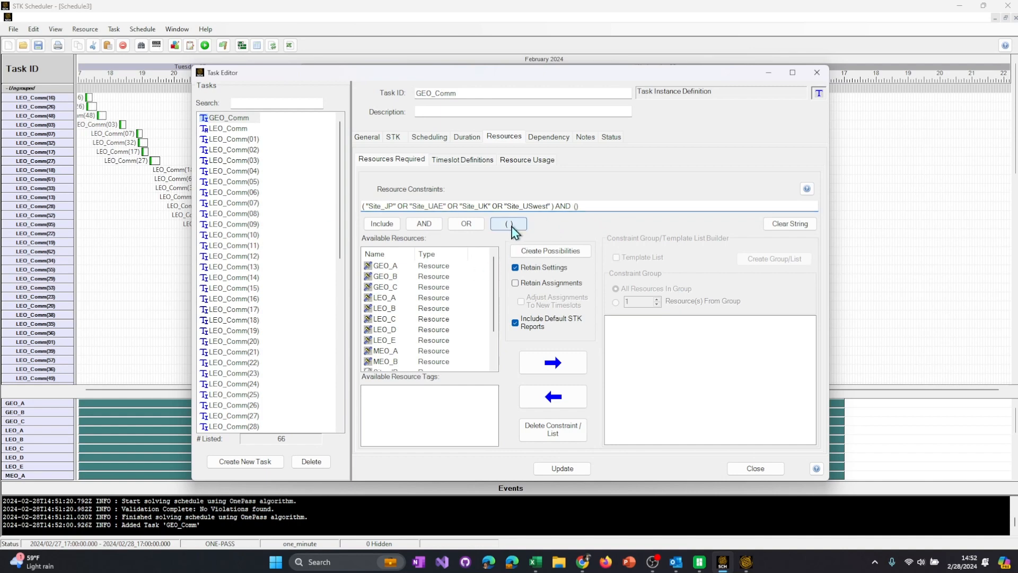
{"action": "double_click", "coordinate": [385, 268]}
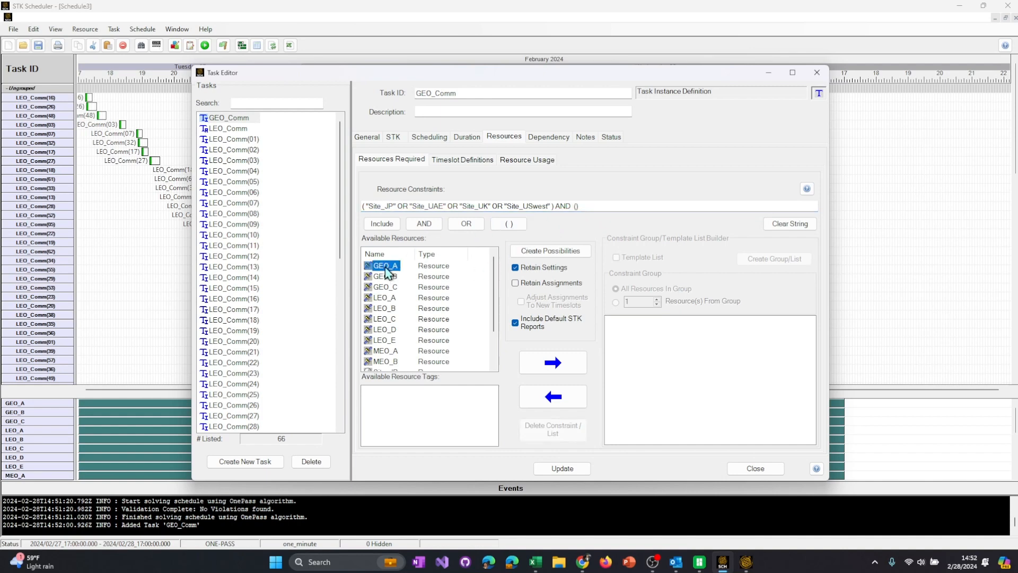
{"action": "left_click", "coordinate": [457, 223]}
{"action": "double_click", "coordinate": [385, 277]}
{"action": "left_click", "coordinate": [457, 225]}
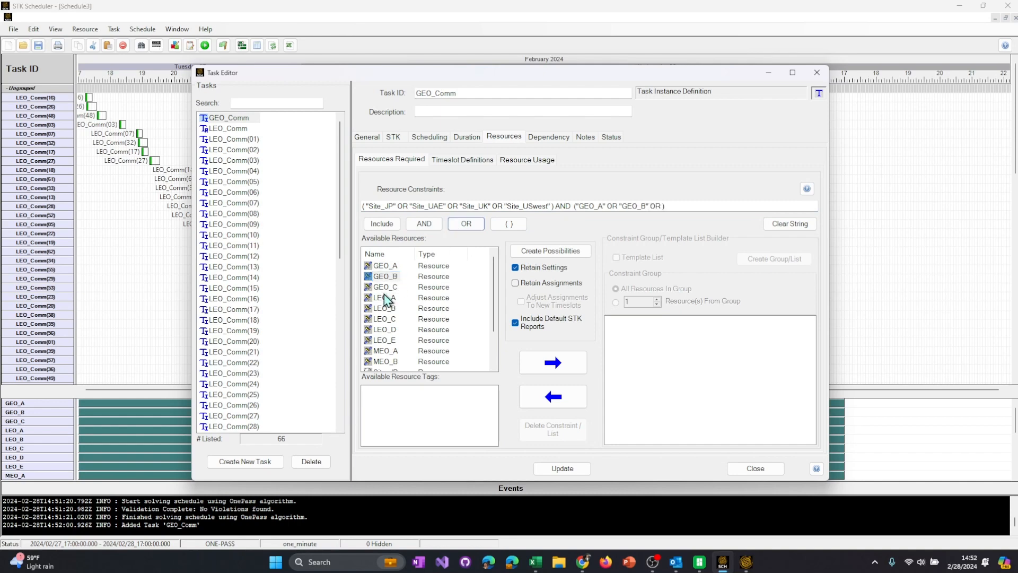
{"action": "double_click", "coordinate": [386, 287]}
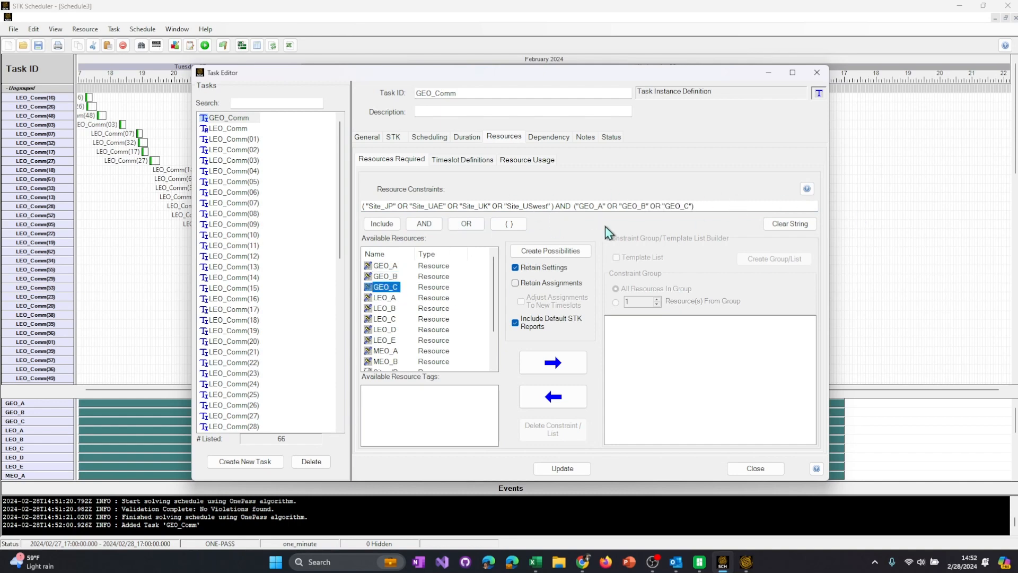
{"action": "left_click", "coordinate": [467, 227]}
{"action": "double_click", "coordinate": [392, 351]}
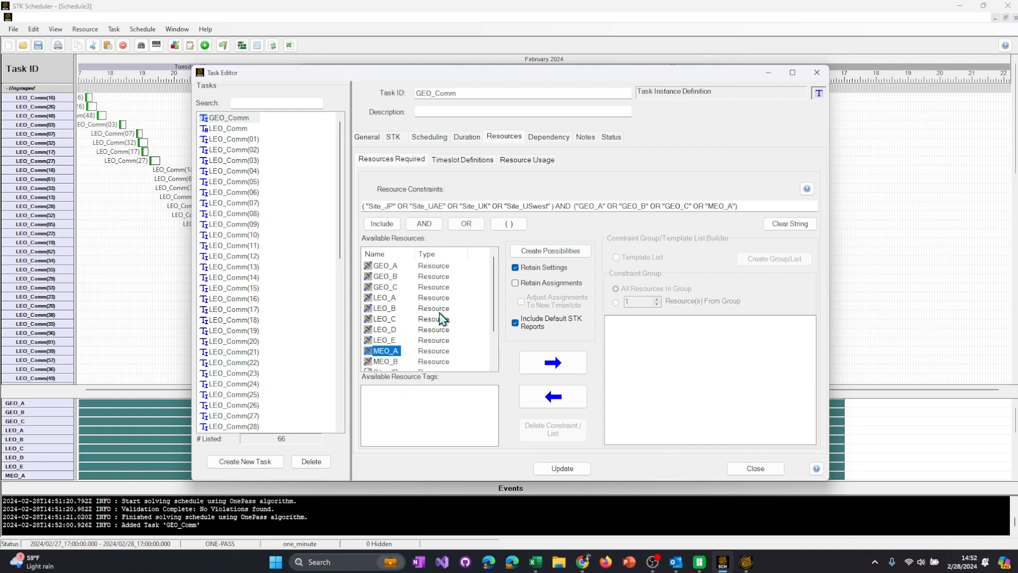
{"action": "left_click", "coordinate": [462, 223]}
{"action": "double_click", "coordinate": [385, 362]}
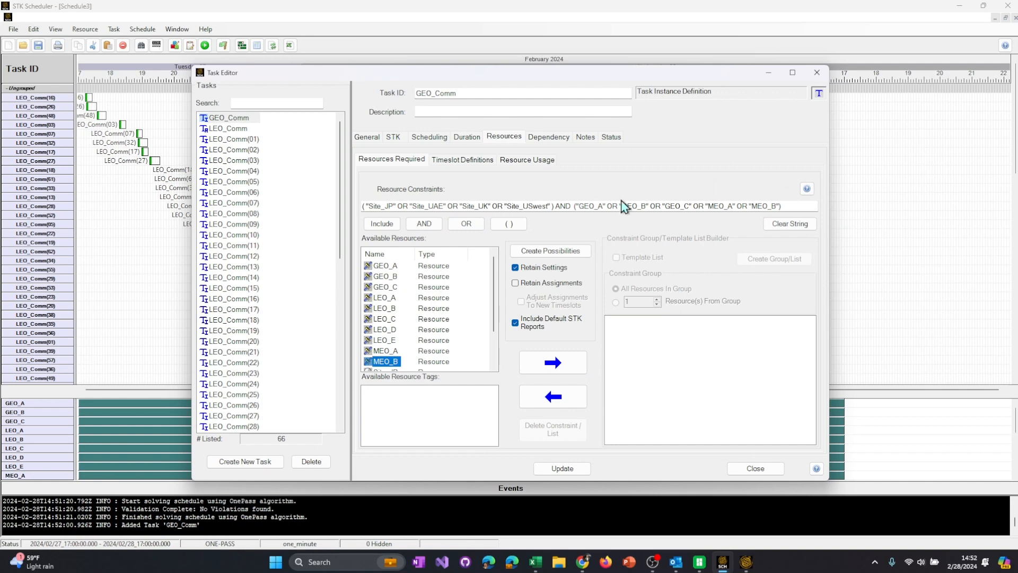
Rename the GEO_Comm task as GEOMEO_Comm and create its possibilities from the resource constraints.
{"action": "left_click", "coordinate": [432, 94]}
{"action": "type", "text": "M"}
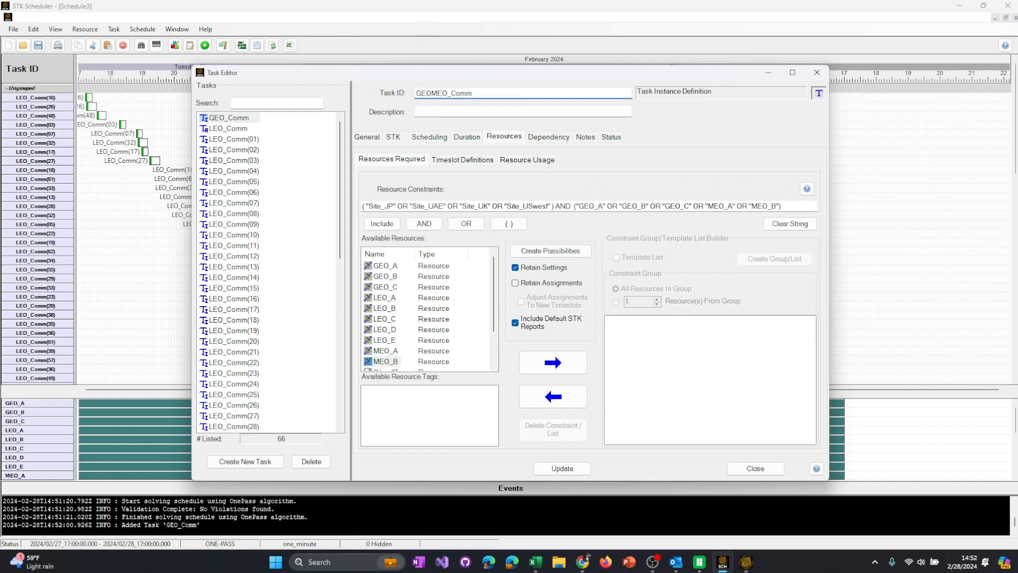
{"action": "left_click", "coordinate": [569, 255]}
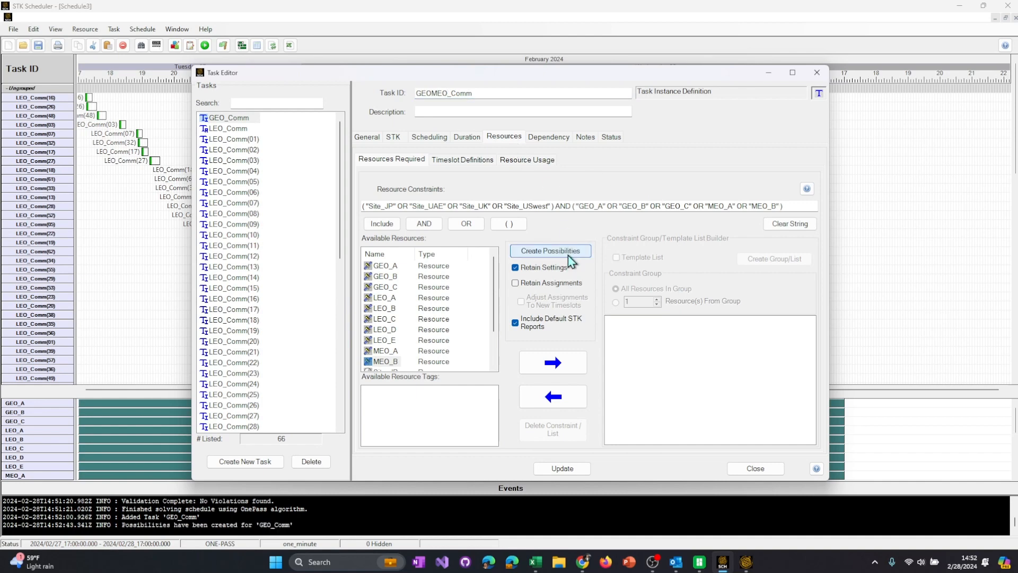
Give GEOMEO_Comm a 30-minute fixed duration, make it recurring by resource availability, update the task and close the editor.
{"action": "left_click", "coordinate": [466, 138]}
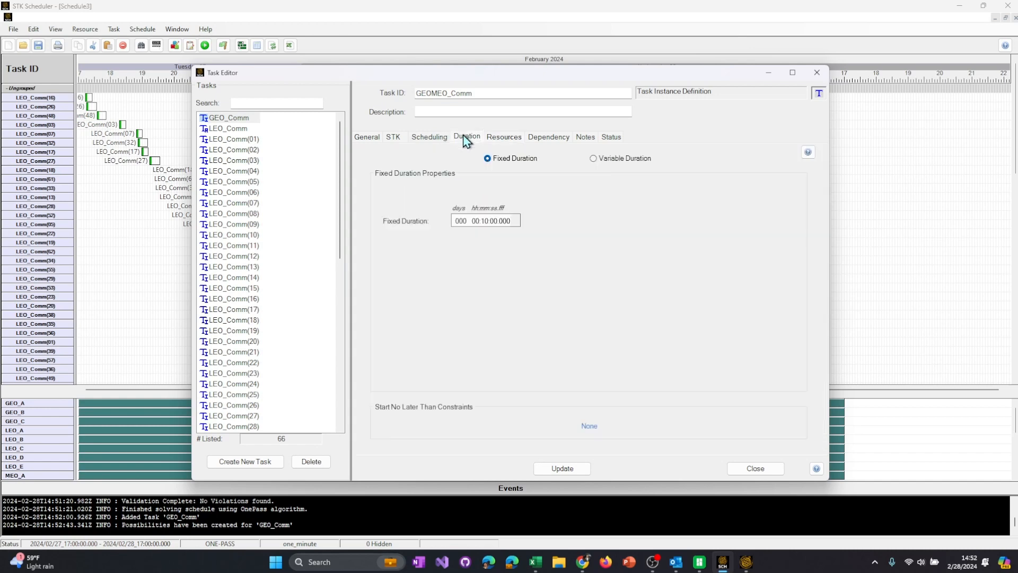
{"action": "left_click", "coordinate": [489, 222]}
{"action": "left_click", "coordinate": [441, 139]}
{"action": "left_click", "coordinate": [682, 162]}
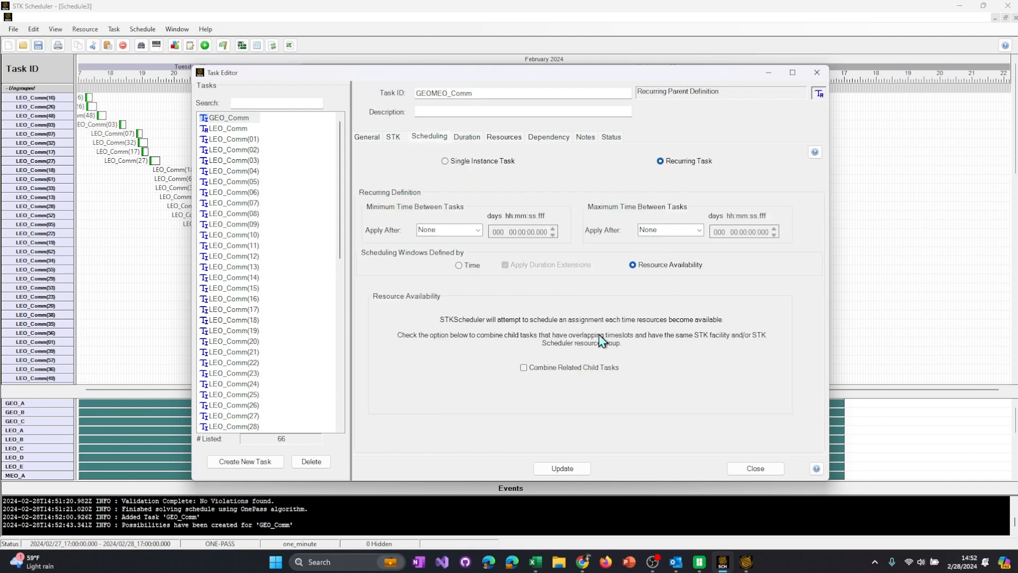
{"action": "left_click", "coordinate": [553, 469]}
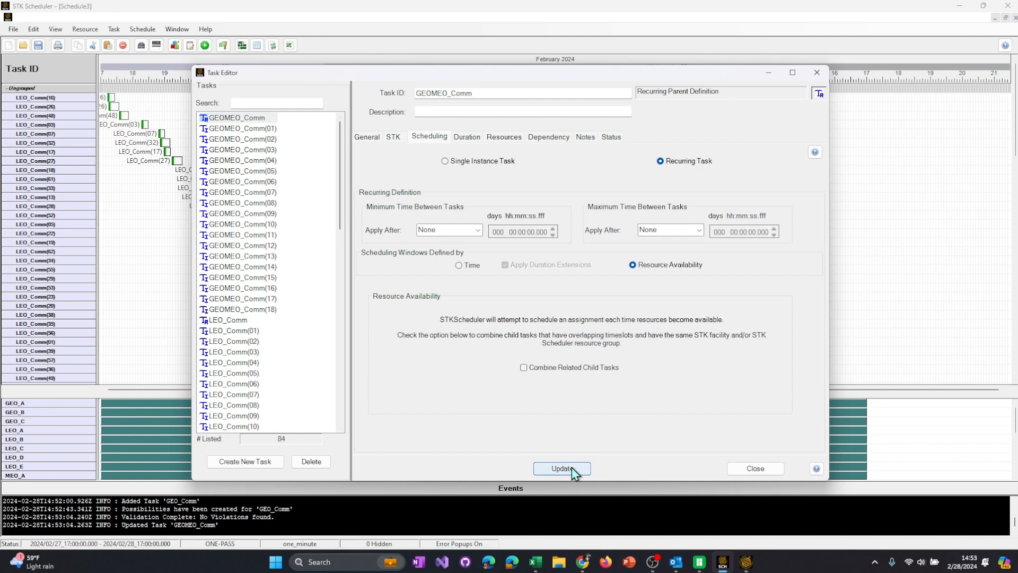
{"action": "left_click", "coordinate": [817, 73]}
Review the timeslots of the GEOMEO_Comm child tasks in the task chart.
{"action": "scroll", "coordinate": [554, 168], "scroll_direction": "down", "scroll_amount": 5}
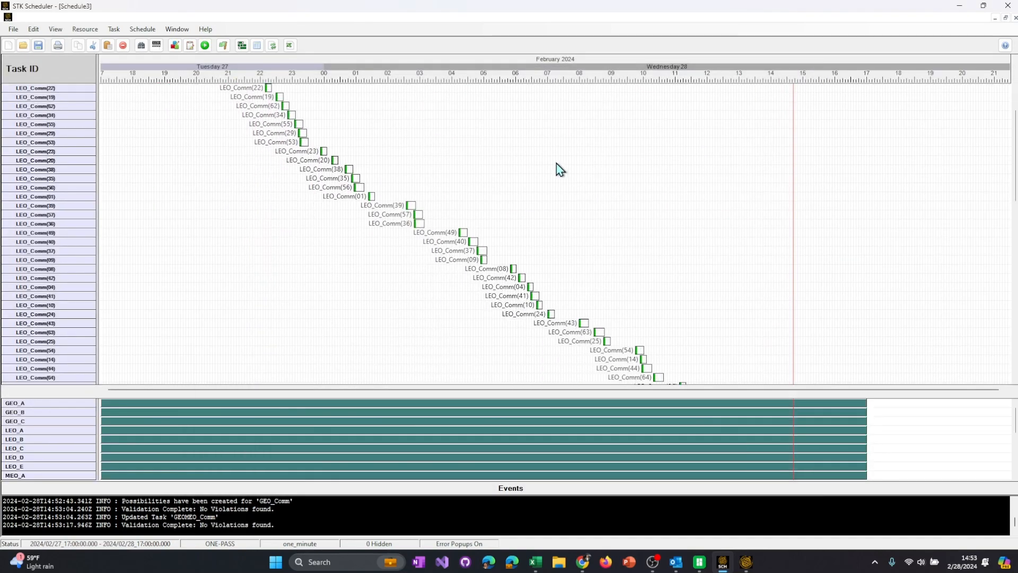
{"action": "scroll", "coordinate": [561, 167], "scroll_direction": "down", "scroll_amount": 10}
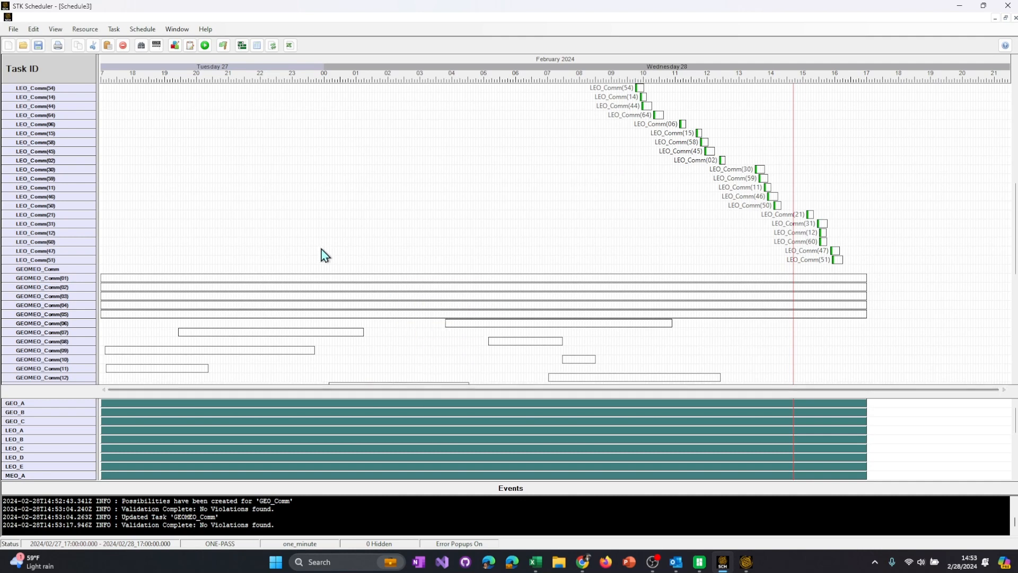
{"action": "scroll", "coordinate": [324, 256], "scroll_direction": "down", "scroll_amount": 1}
{"action": "scroll", "coordinate": [153, 257], "scroll_direction": "down", "scroll_amount": 5}
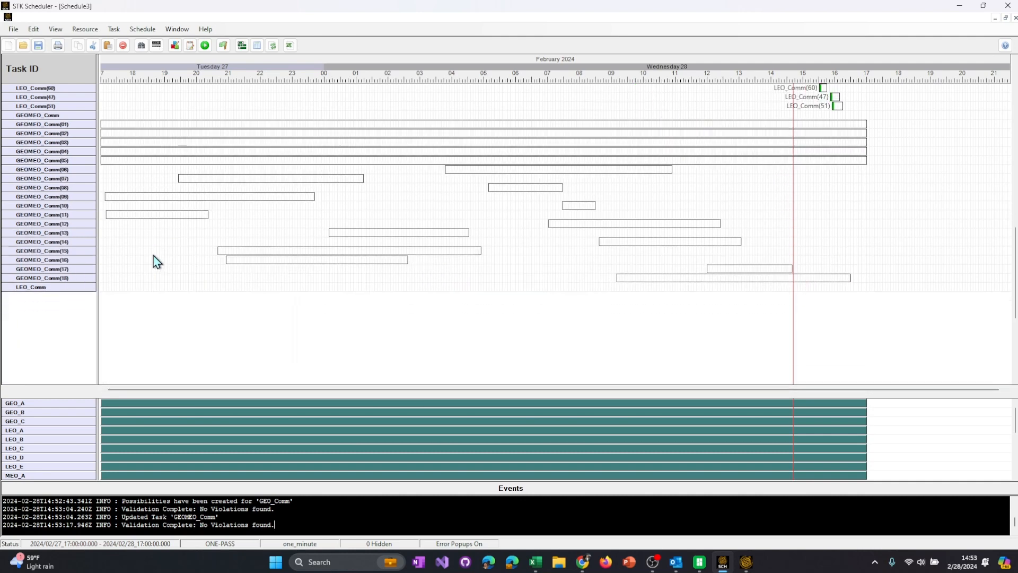
{"action": "scroll", "coordinate": [308, 256], "scroll_direction": "up", "scroll_amount": 4}
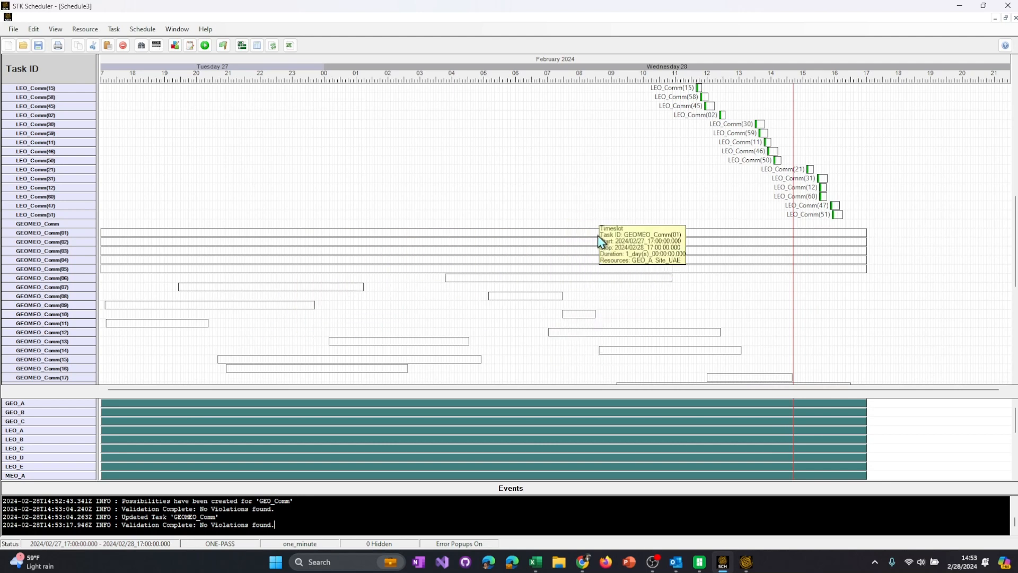
{"action": "scroll", "coordinate": [598, 239], "scroll_direction": "down", "scroll_amount": 4}
{"action": "scroll", "coordinate": [598, 240], "scroll_direction": "up", "scroll_amount": 1}
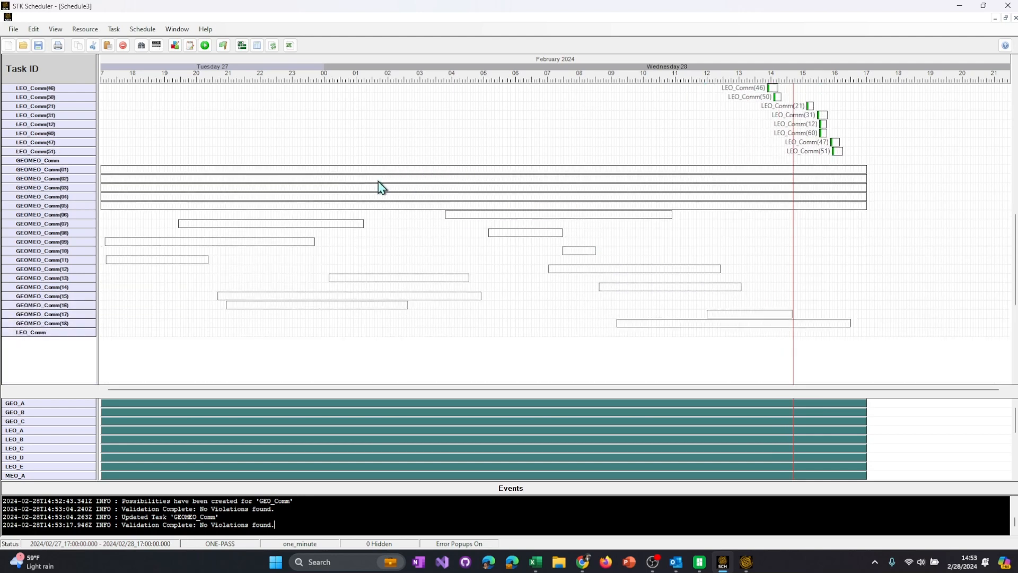
Run the One-Pass scheduling algorithm on the combined LEO_Comm and GEOMEO_Comm tasks and bring up the summary report.
{"action": "left_click", "coordinate": [143, 30]}
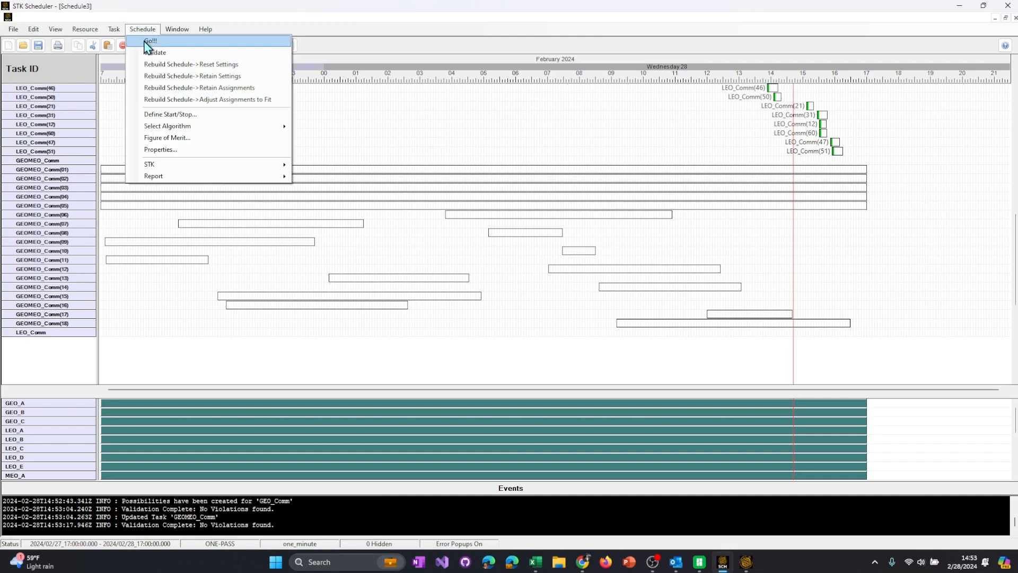
{"action": "left_click", "coordinate": [146, 42]}
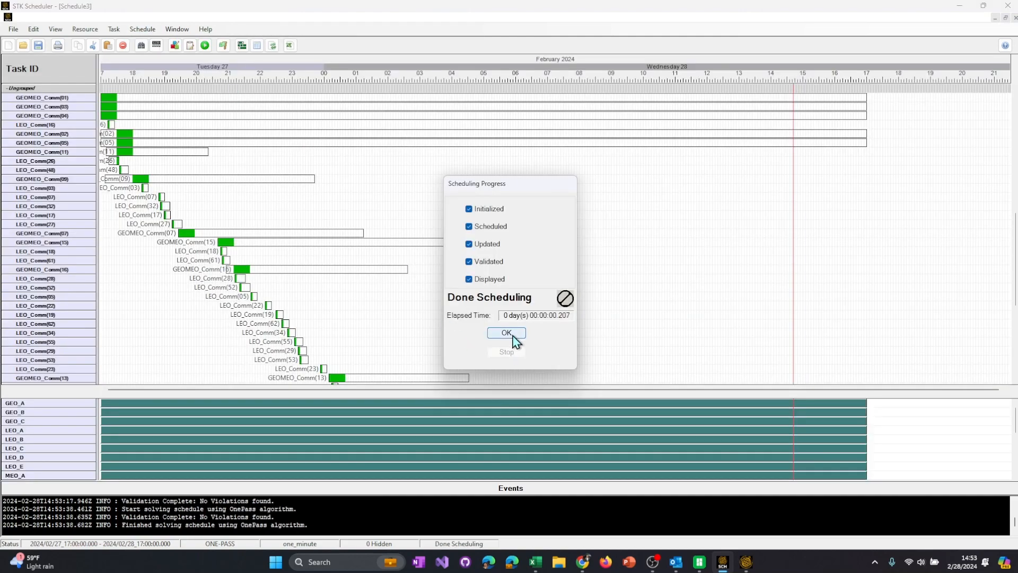
{"action": "left_click", "coordinate": [510, 335]}
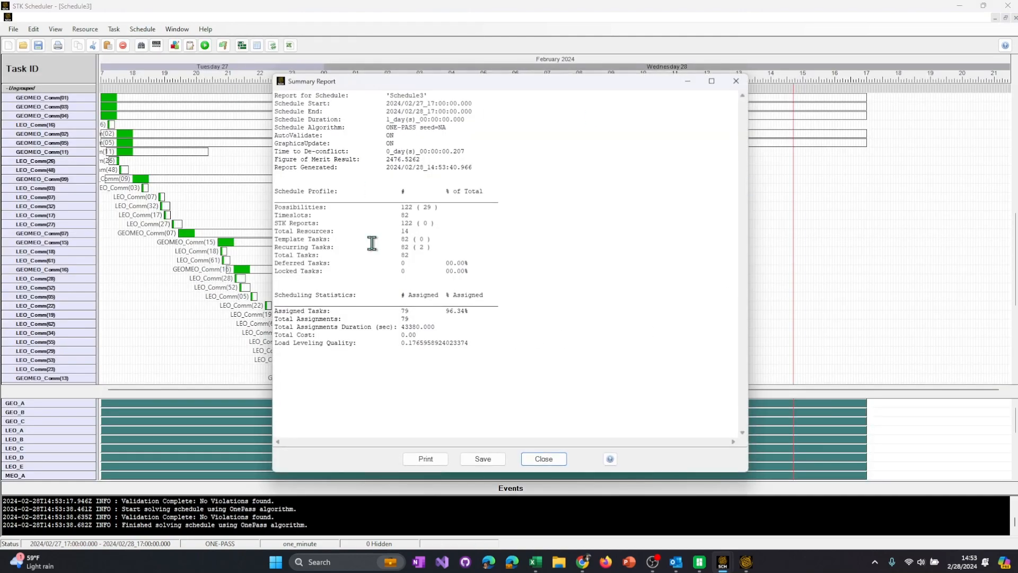
Compare the summary report with the chart to find any unassigned tasks, close the report and return to the first tasks.
{"action": "left_click_drag", "start_coordinate": [411, 80], "coordinate": [538, 161]}
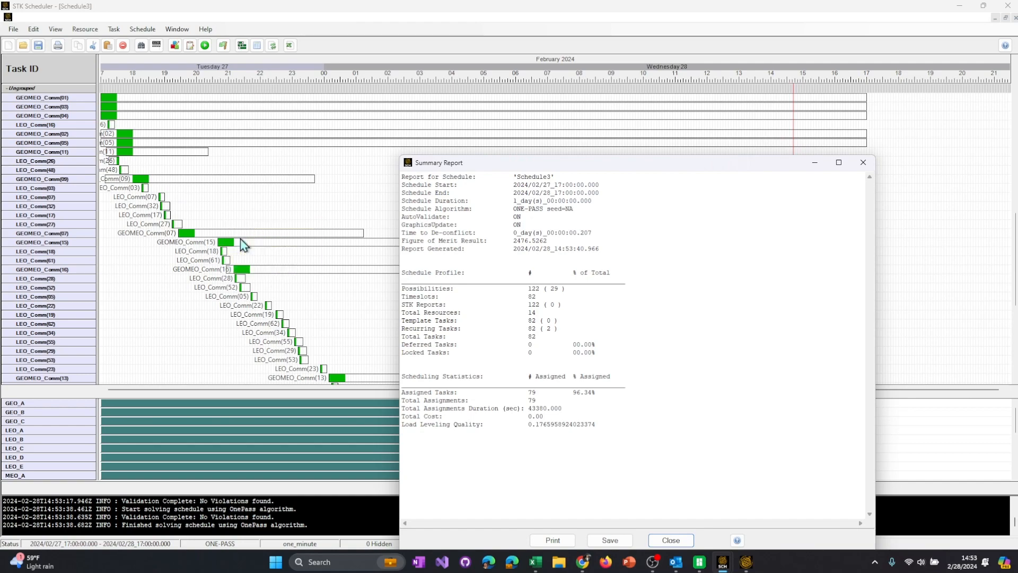
{"action": "scroll", "coordinate": [305, 159], "scroll_direction": "down", "scroll_amount": 15}
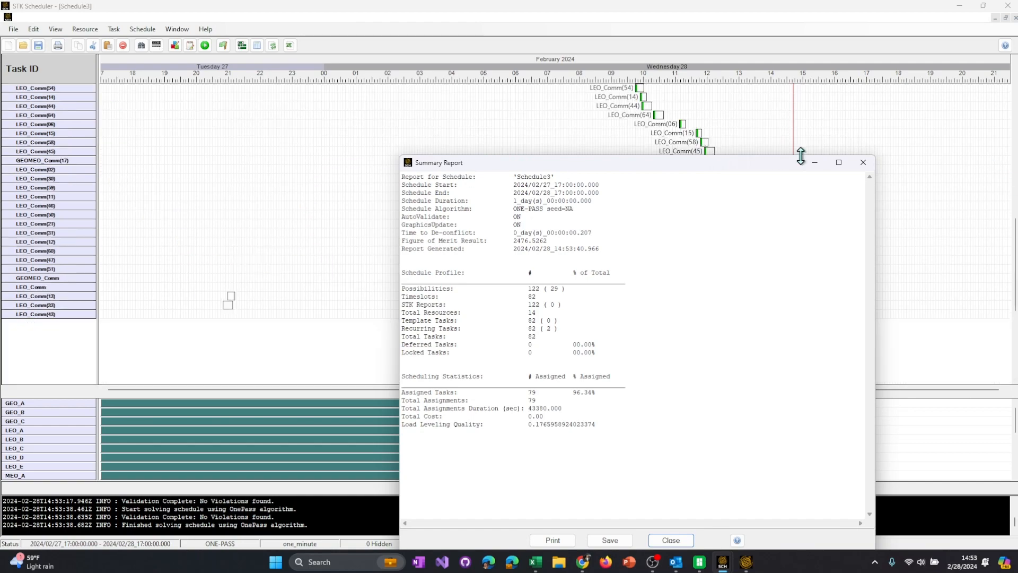
{"action": "left_click", "coordinate": [863, 162]}
{"action": "scroll", "coordinate": [1014, 233], "scroll_direction": "up", "scroll_amount": 3}
{"action": "scroll", "coordinate": [1015, 233], "scroll_direction": "up", "scroll_amount": 15}
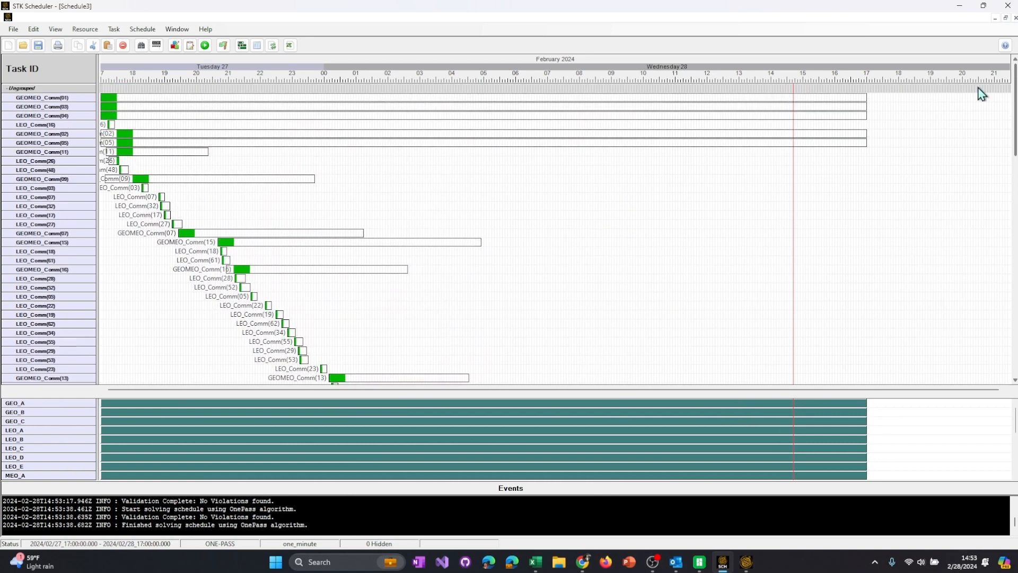
Change the scheduling algorithm to Multi-Pass, solve the schedule again and bring up the new summary report.
{"action": "left_click", "coordinate": [143, 29]}
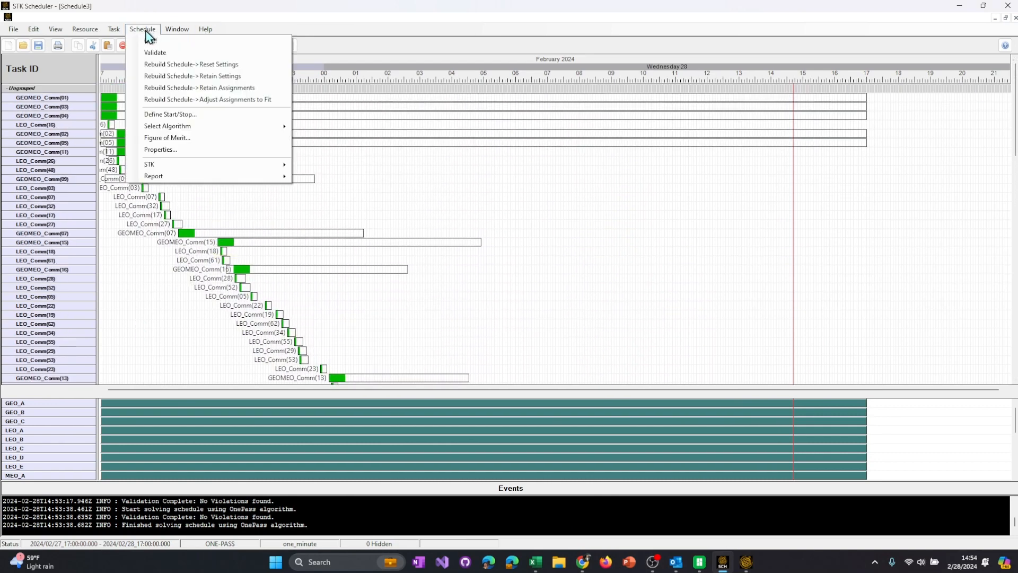
{"action": "mouse_move", "coordinate": [236, 129]}
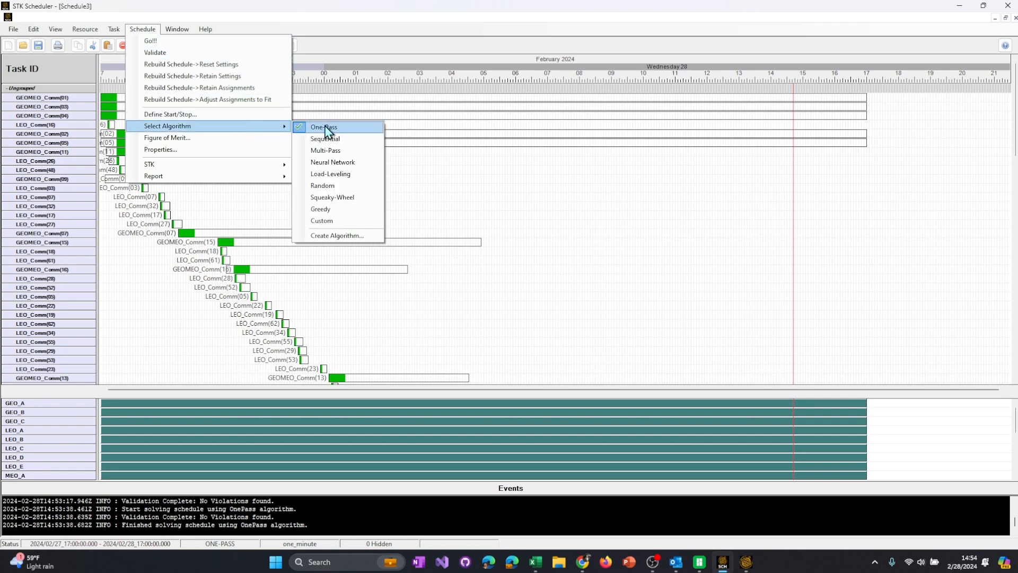
{"action": "left_click", "coordinate": [352, 153]}
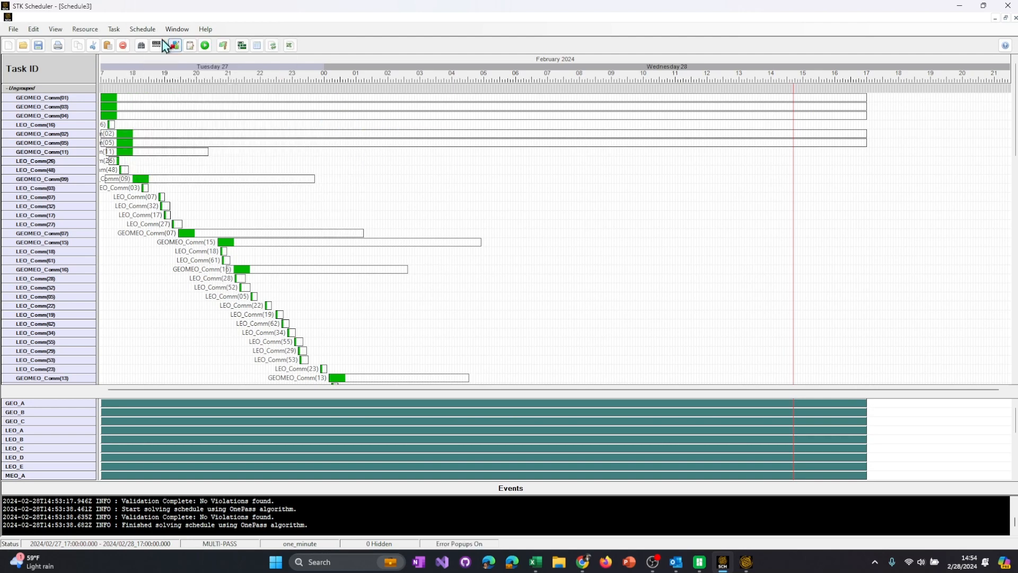
{"action": "left_click", "coordinate": [147, 30]}
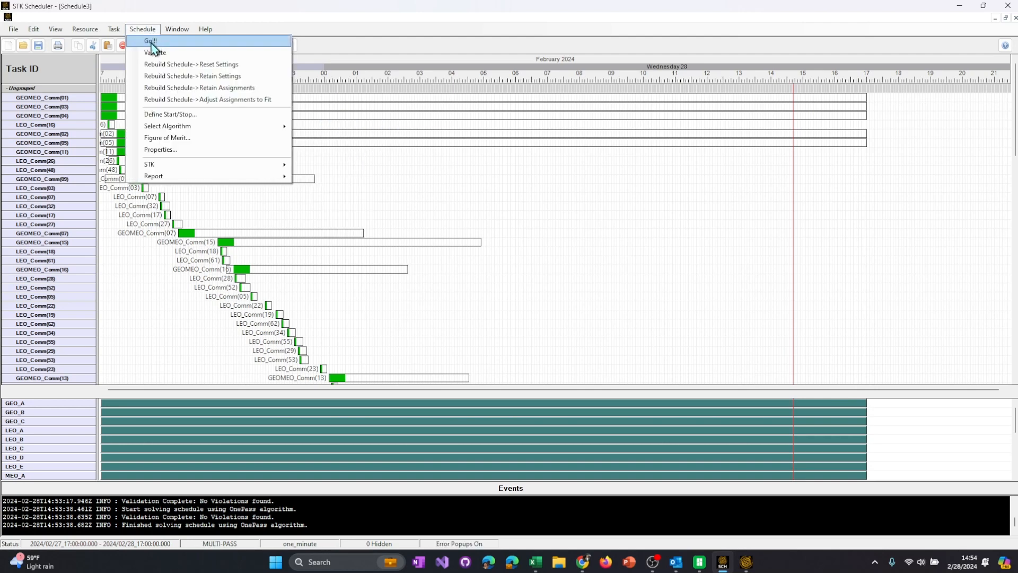
{"action": "left_click", "coordinate": [151, 41]}
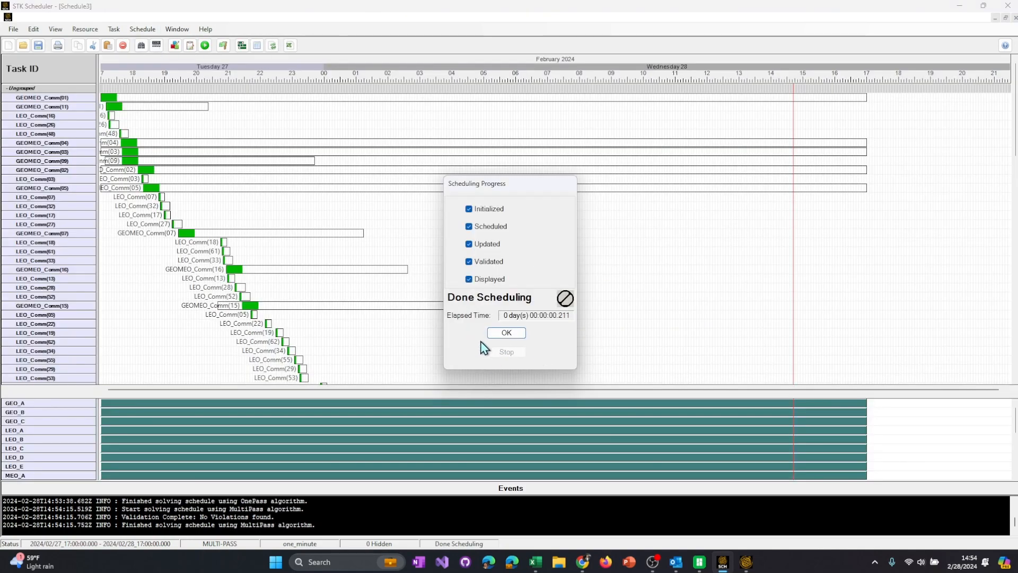
{"action": "left_click", "coordinate": [501, 334]}
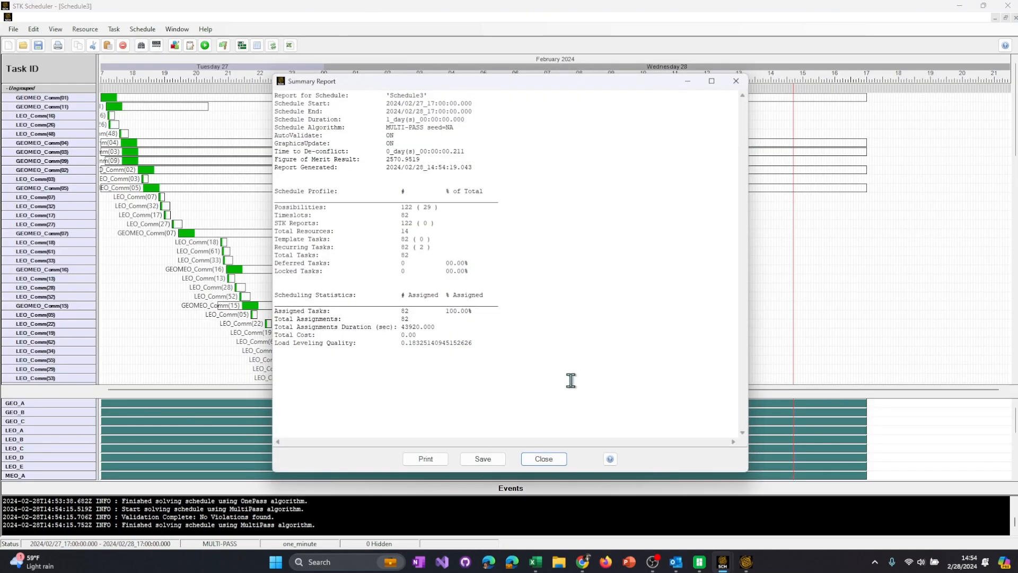
Check the assigned tasks and total assignments in the Multi-Pass summary report, and close the report.
{"action": "left_click_drag", "start_coordinate": [483, 311], "coordinate": [264, 312]}
{"action": "left_click", "coordinate": [483, 313]}
{"action": "double_click", "coordinate": [295, 319]}
{"action": "left_click", "coordinate": [435, 305]}
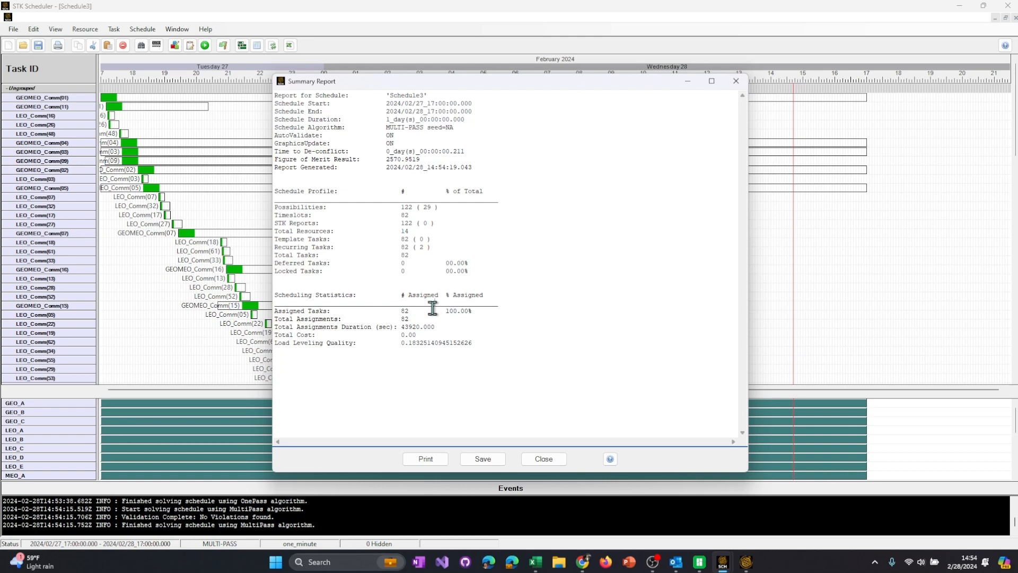
{"action": "left_click", "coordinate": [543, 460]}
{"action": "left_click", "coordinate": [150, 31]}
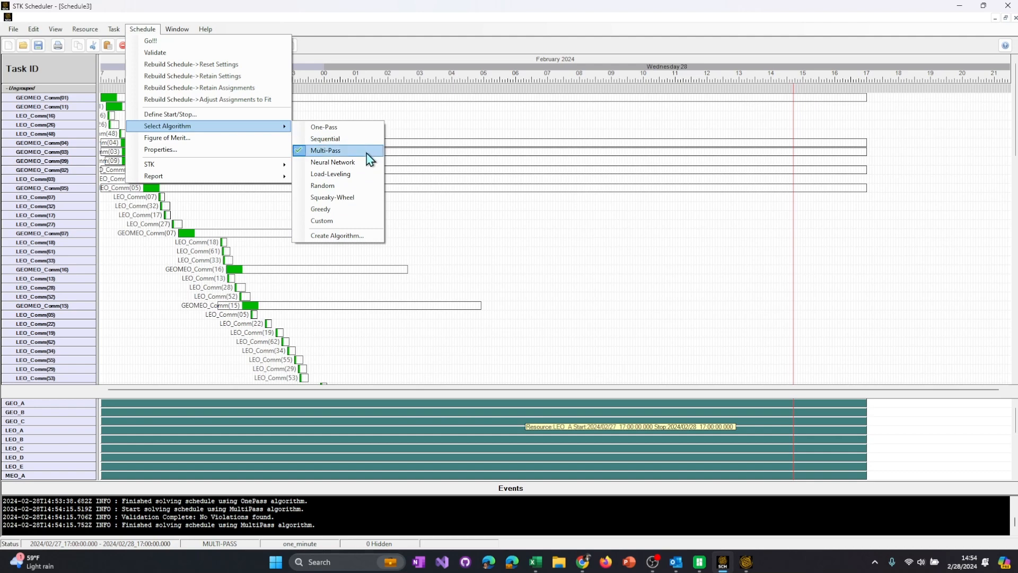
{"action": "left_click", "coordinate": [496, 167]}
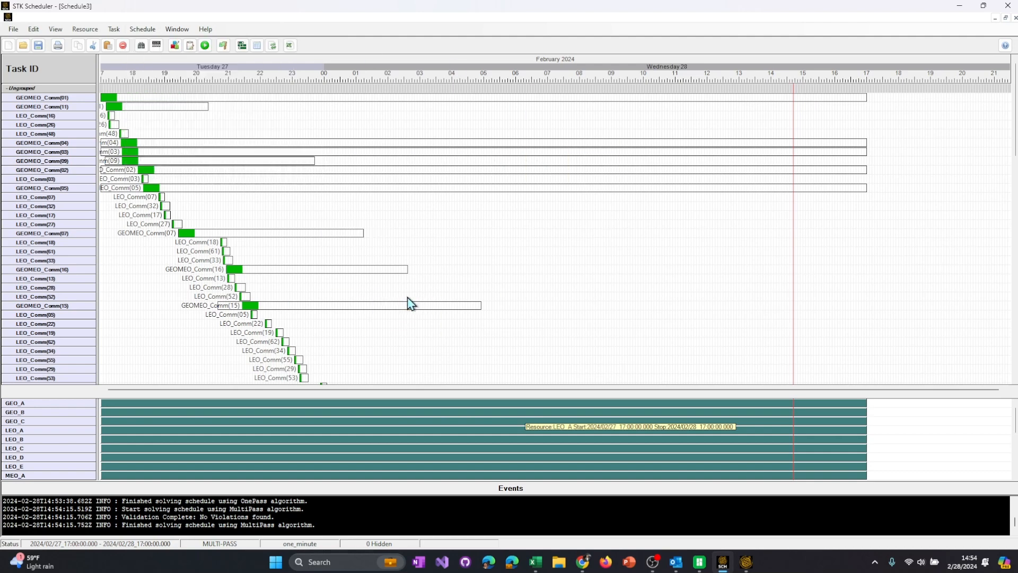
Animate the solved schedule in STK, switch to STK 12 and bring up the 3D Graphics view of the scenario.
{"action": "scroll", "coordinate": [436, 238], "scroll_direction": "down", "scroll_amount": 1}
{"action": "scroll", "coordinate": [435, 238], "scroll_direction": "down", "scroll_amount": 2}
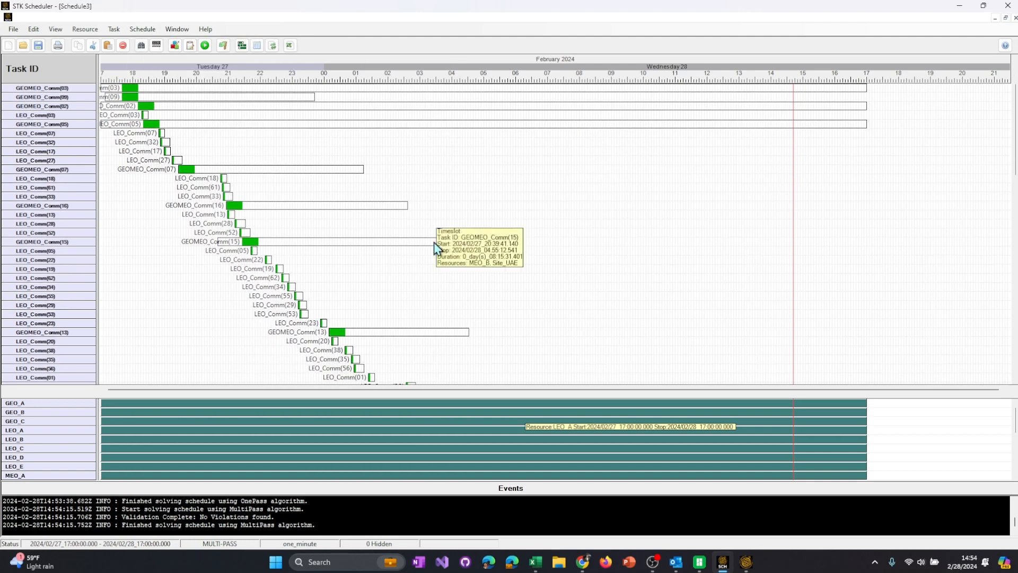
{"action": "left_click", "coordinate": [143, 30]}
{"action": "mouse_move", "coordinate": [234, 167]}
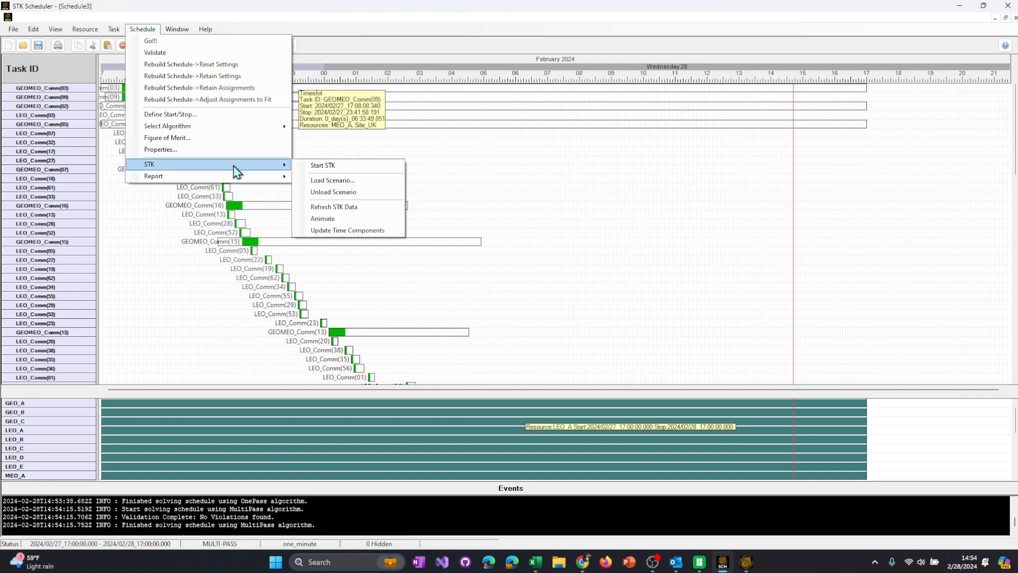
{"action": "left_click", "coordinate": [322, 218]}
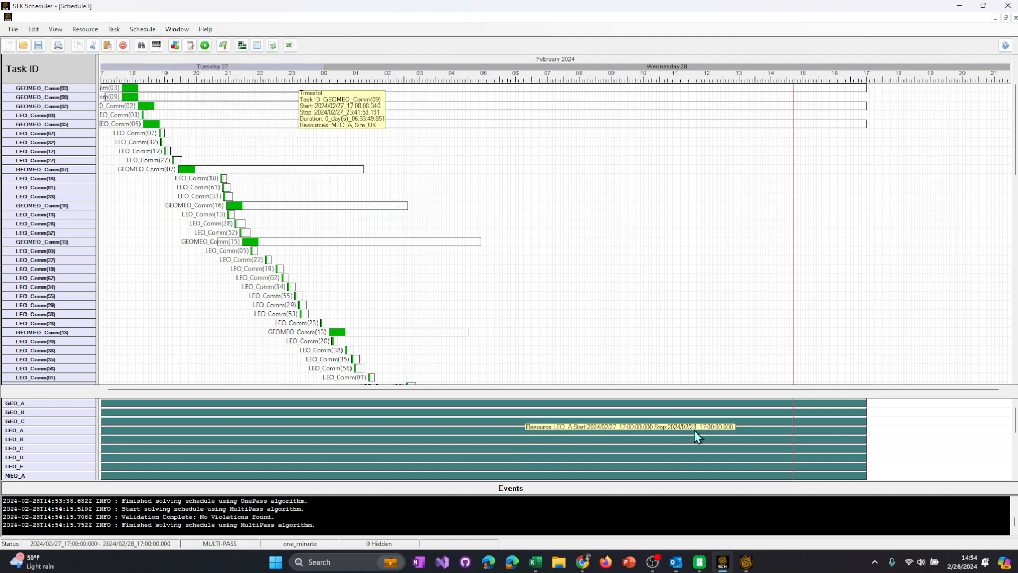
{"action": "left_click", "coordinate": [745, 570]}
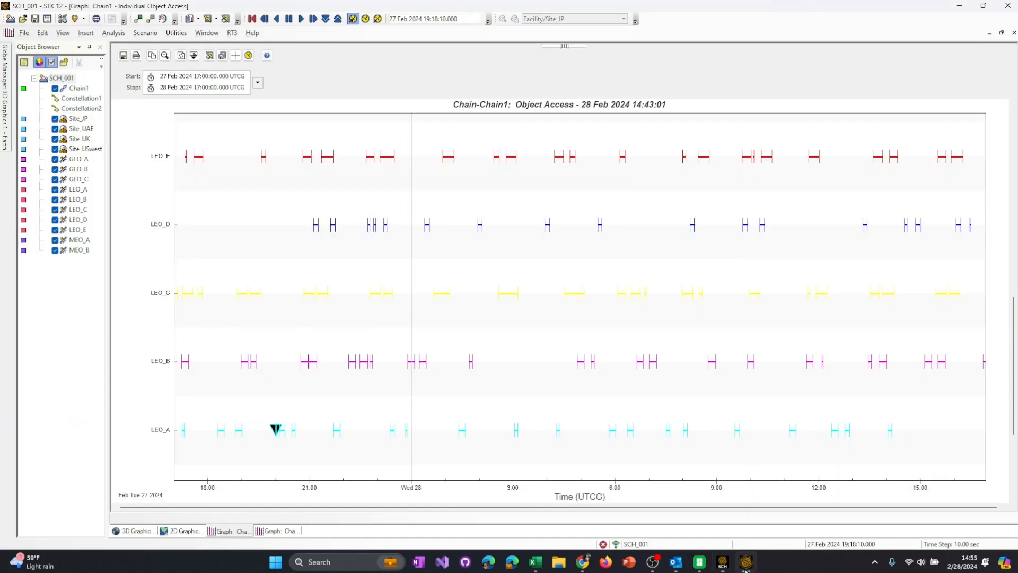
{"action": "left_click", "coordinate": [133, 532]}
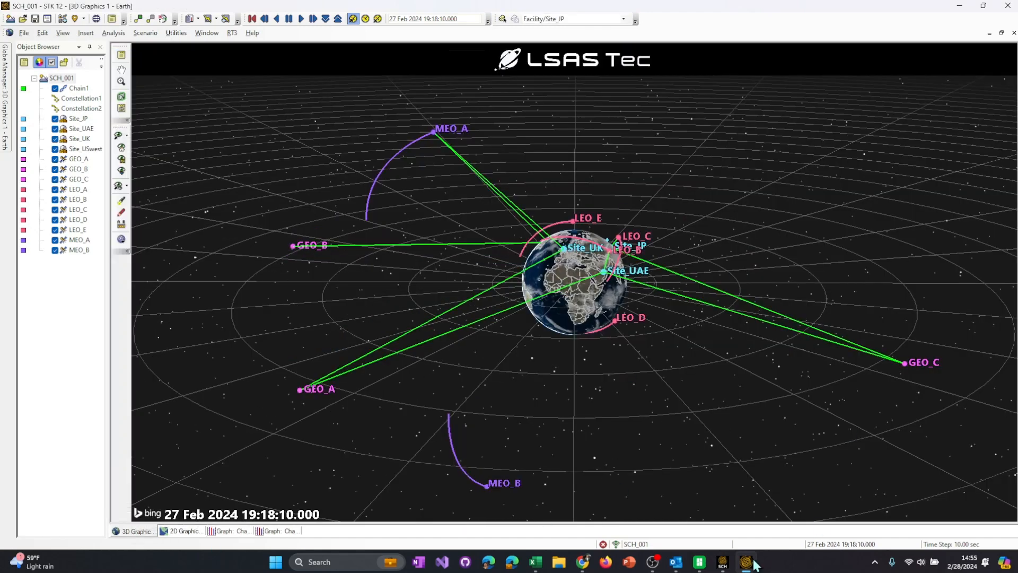
{"action": "mouse_move", "coordinate": [754, 565]}
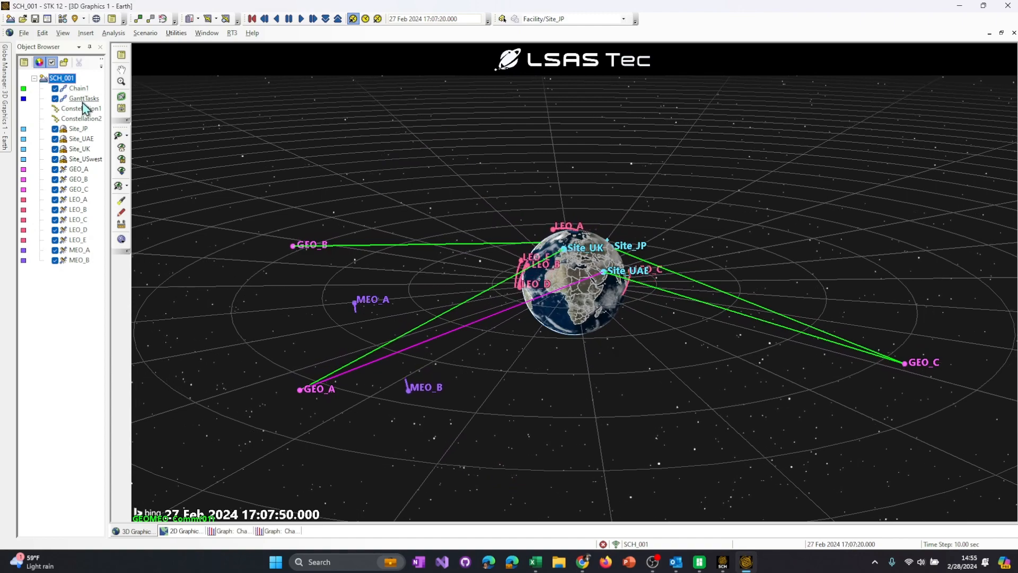
Hide Chain1 so only the GanttTasks links are drawn, and rotate the 3D view around Earth to follow them.
{"action": "left_click", "coordinate": [69, 99]}
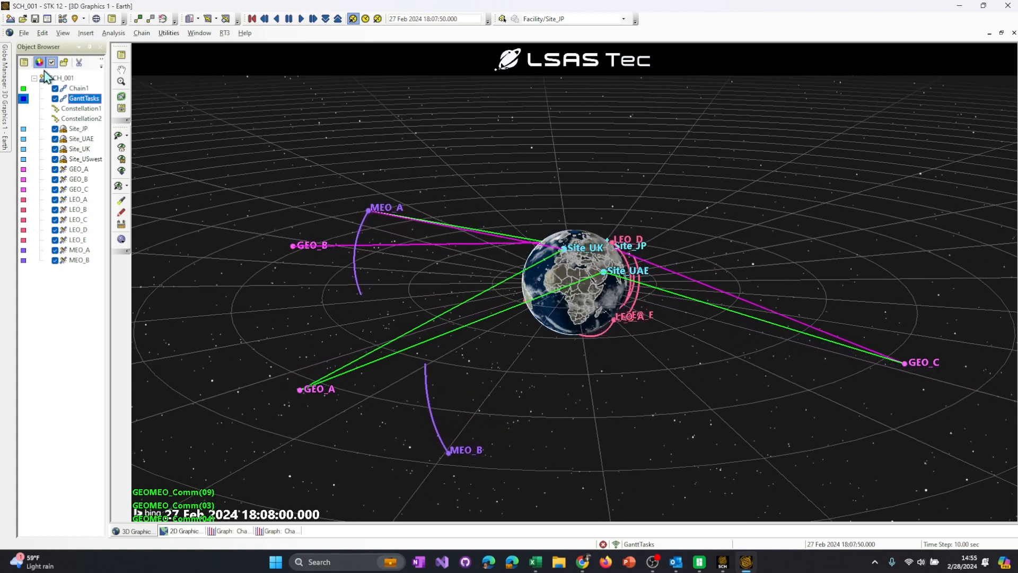
{"action": "left_click", "coordinate": [55, 88]}
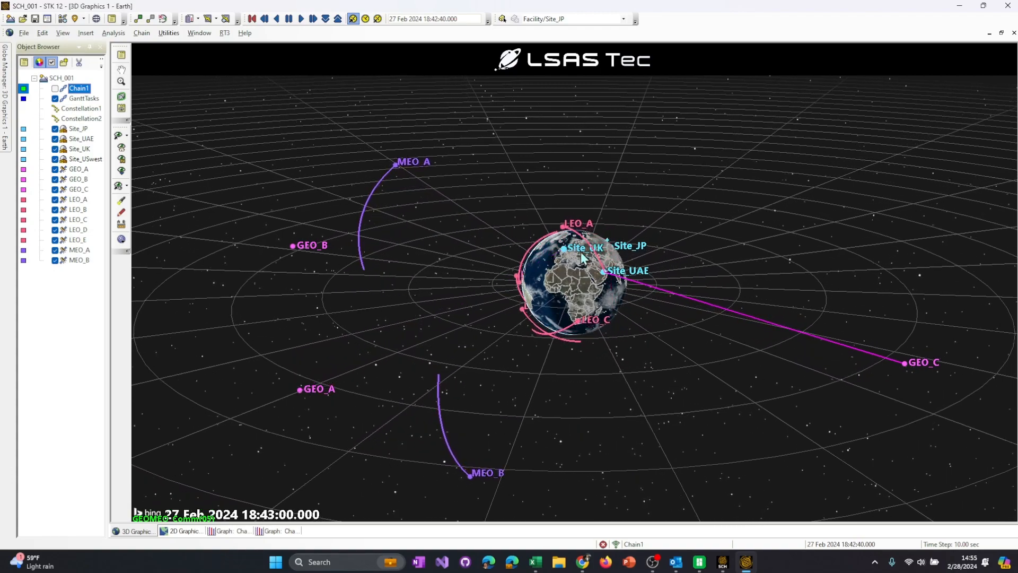
{"action": "left_click_drag", "start_coordinate": [739, 316], "coordinate": [421, 387]}
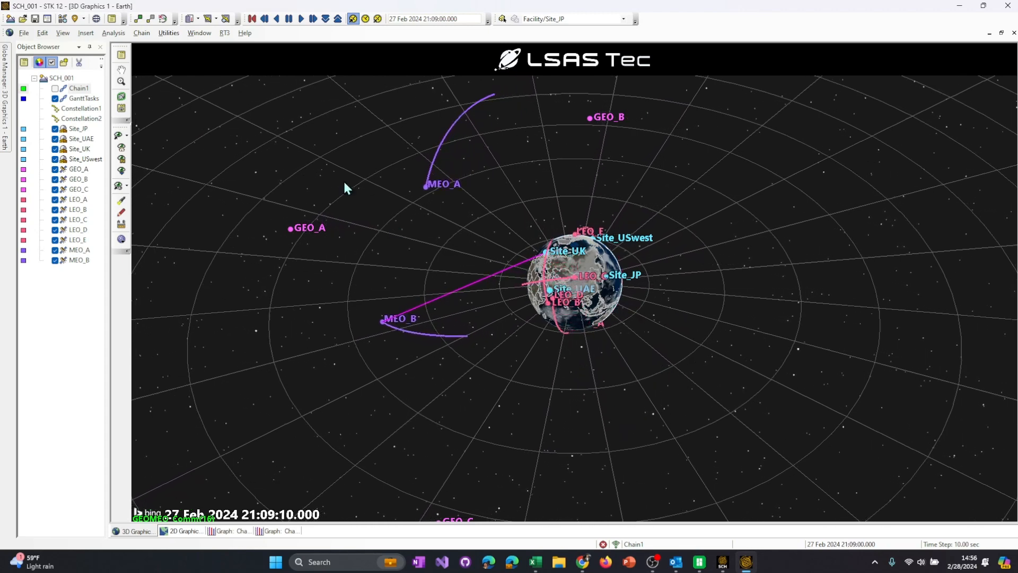
Examine the satellite-to-site object lines in the 3D Graphics window properties, and leave without making changes.
{"action": "right_click", "coordinate": [313, 109]}
{"action": "left_click", "coordinate": [323, 116]}
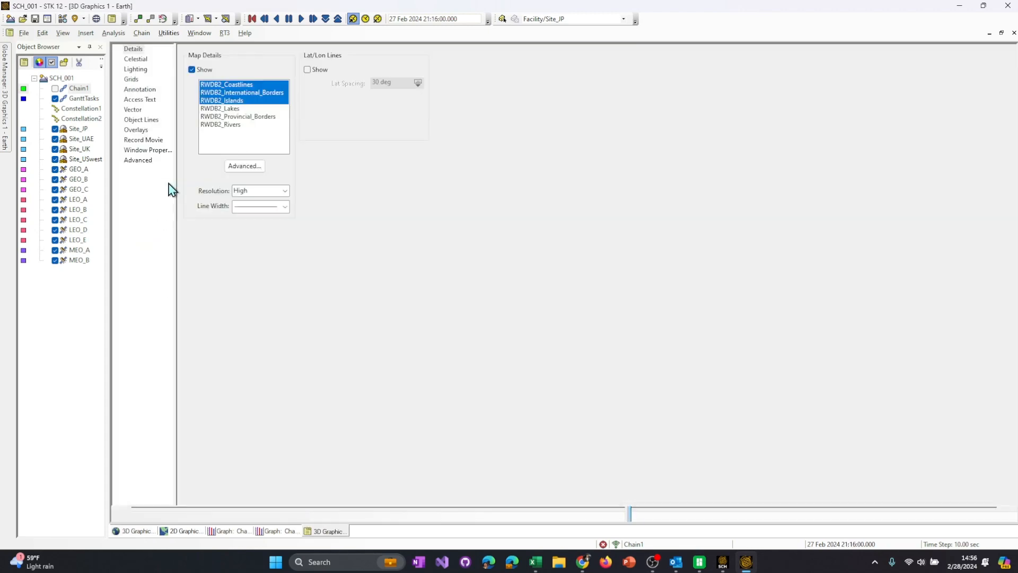
{"action": "left_click", "coordinate": [141, 121]}
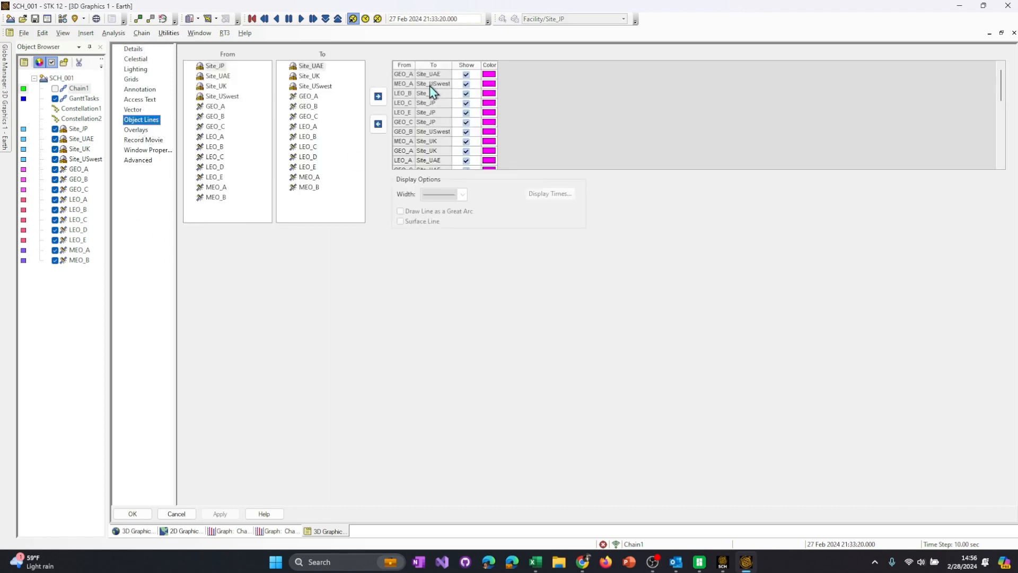
{"action": "scroll", "coordinate": [431, 90], "scroll_direction": "down", "scroll_amount": 5}
{"action": "left_click", "coordinate": [177, 514]}
Open the Analysis Workbench and look through the time components of GanttTasks.
{"action": "left_click", "coordinate": [113, 33]}
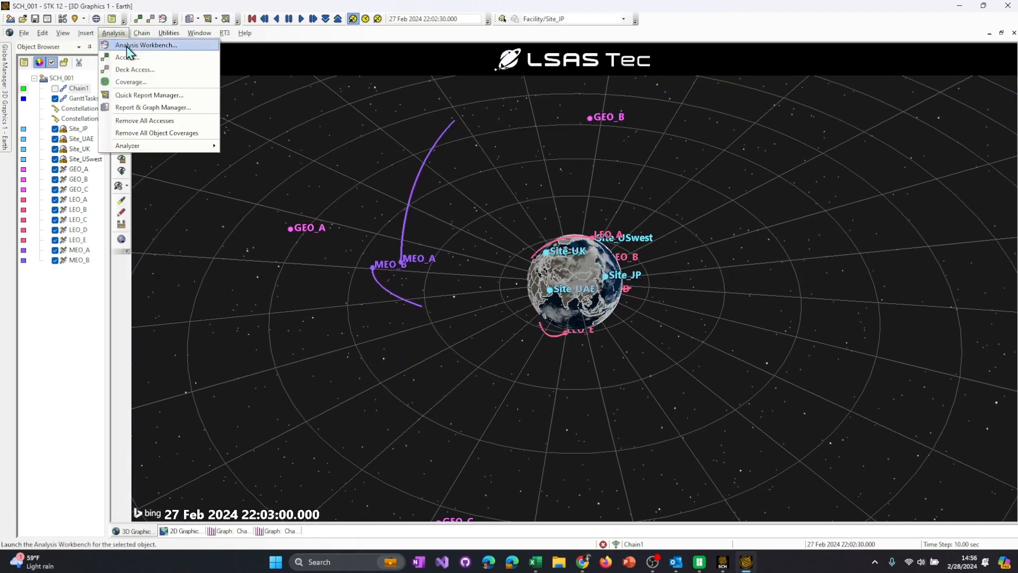
{"action": "left_click", "coordinate": [126, 47]}
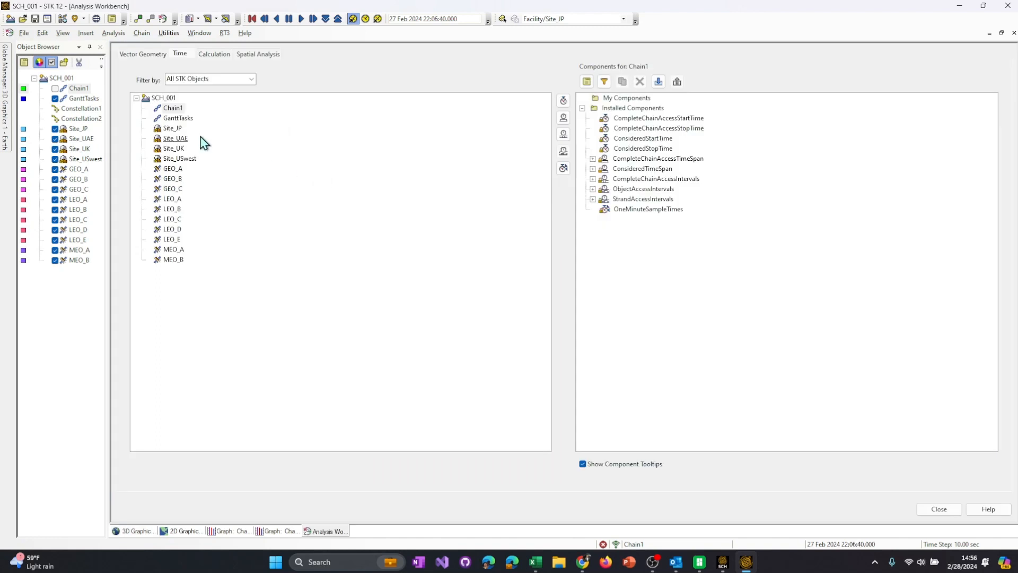
{"action": "left_click", "coordinate": [175, 118]}
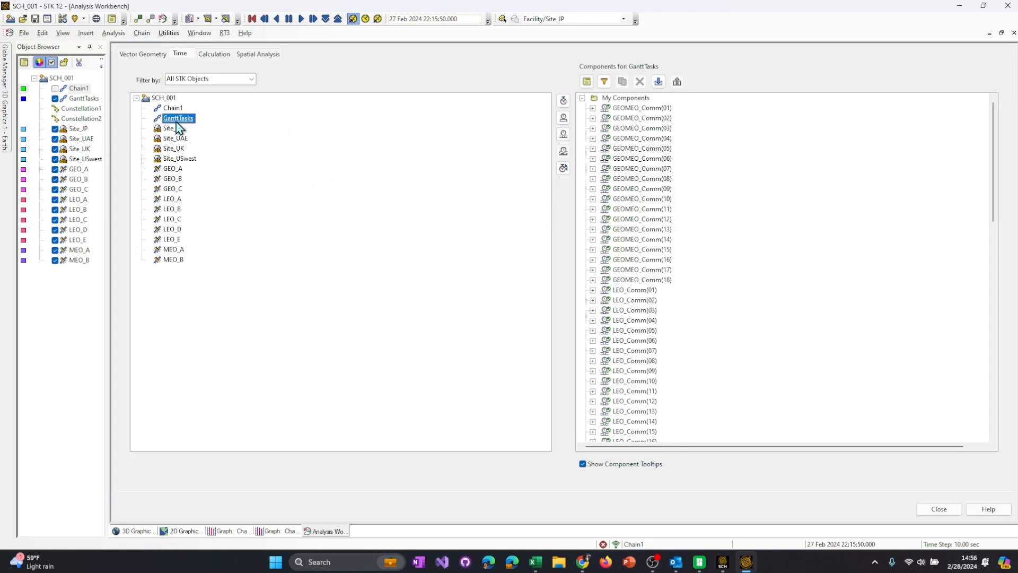
{"action": "scroll", "coordinate": [674, 136], "scroll_direction": "down", "scroll_amount": 4}
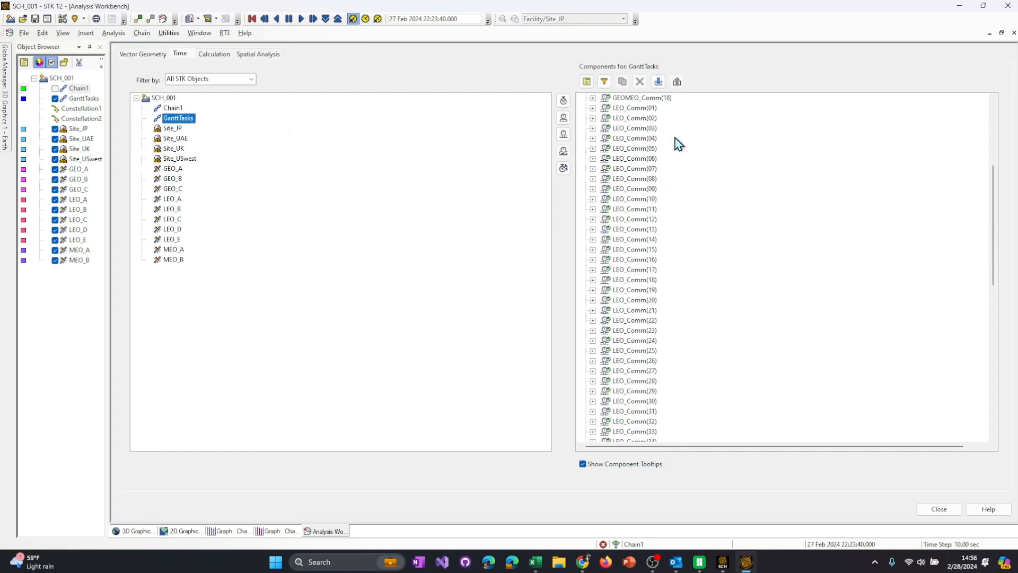
{"action": "scroll", "coordinate": [676, 151], "scroll_direction": "down", "scroll_amount": 10}
{"action": "scroll", "coordinate": [659, 191], "scroll_direction": "up", "scroll_amount": 20}
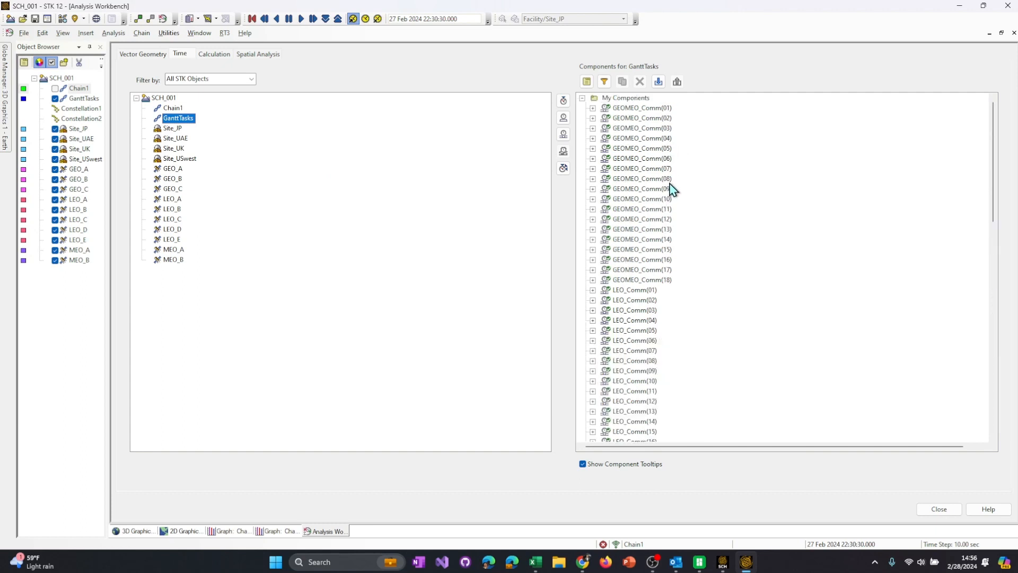
Generate the interval report for GEOMEO_Comm(01), check its start, stop and duration, and close the report and the Analysis Workbench.
{"action": "right_click", "coordinate": [619, 110]}
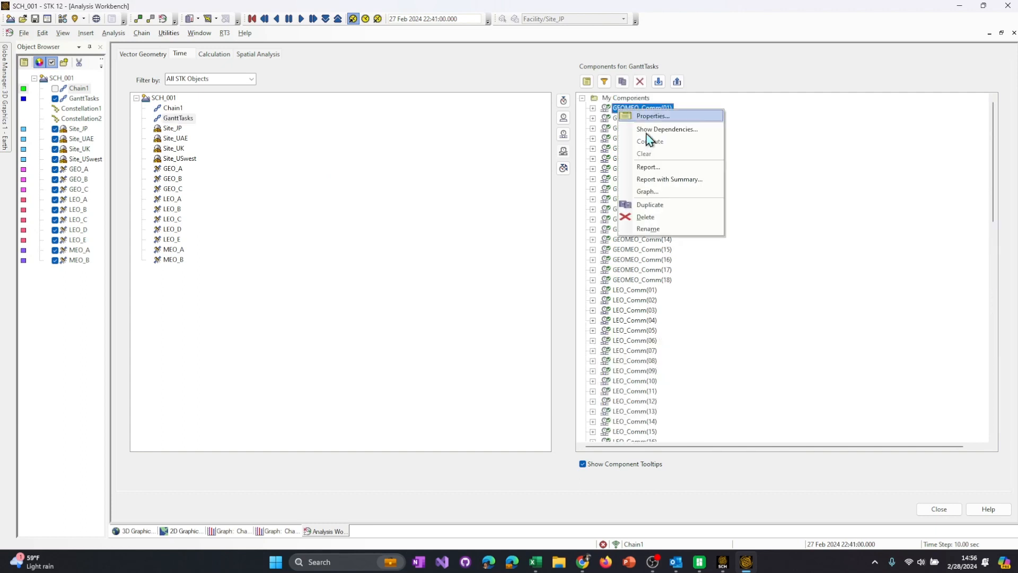
{"action": "left_click", "coordinate": [682, 167]}
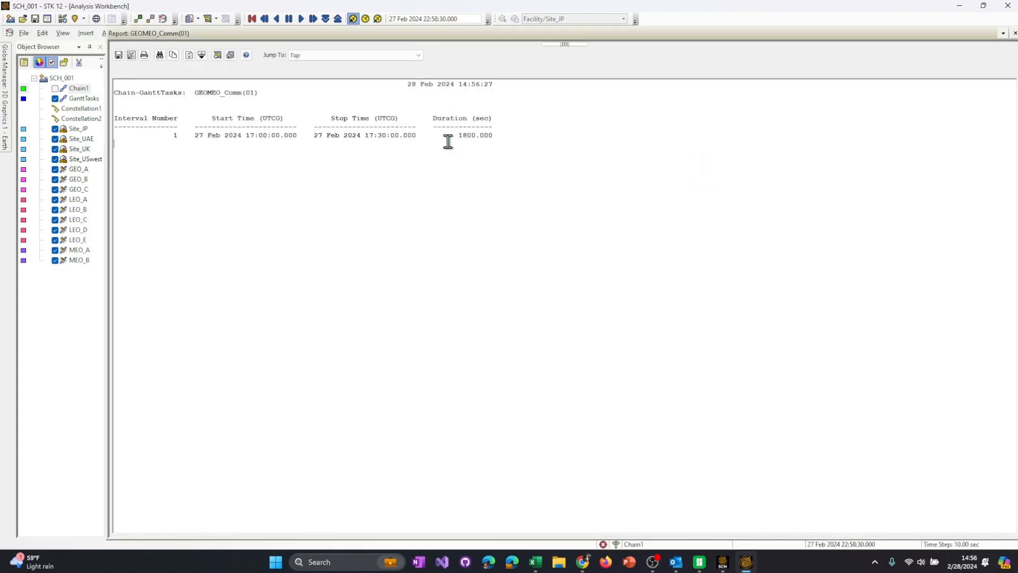
{"action": "left_click", "coordinate": [283, 176]}
{"action": "left_click", "coordinate": [1015, 34]}
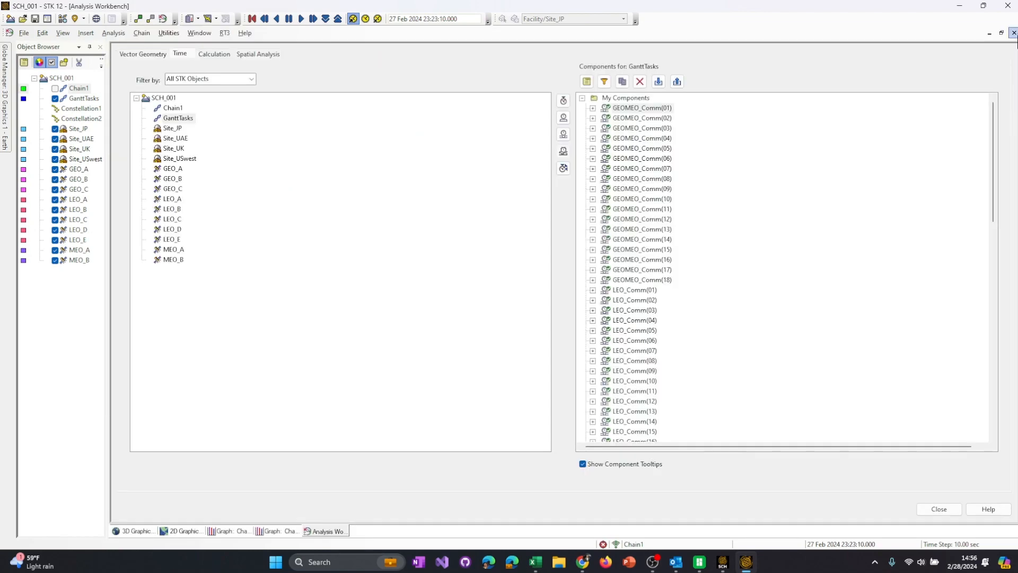
{"action": "left_click", "coordinate": [933, 510]}
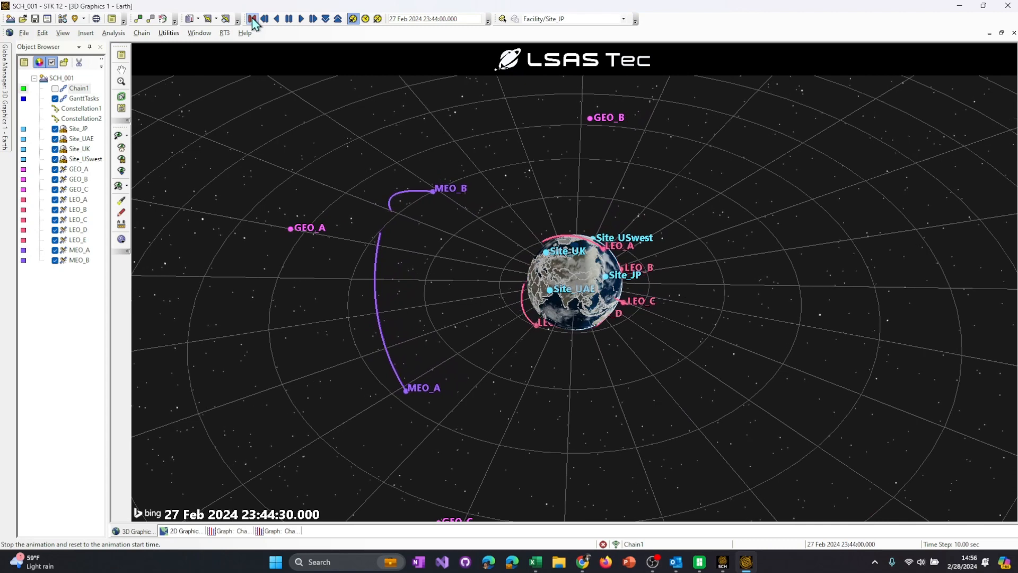
Reset the animation to its start time, switch back to STK Scheduler and look through the task assignments in the chart.
{"action": "left_click", "coordinate": [253, 19]}
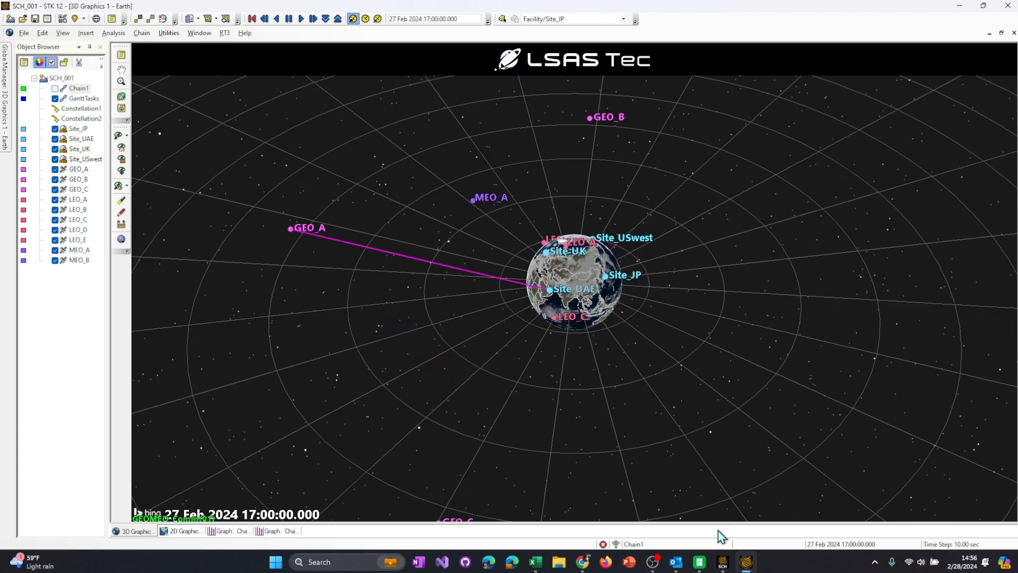
{"action": "left_click", "coordinate": [725, 565]}
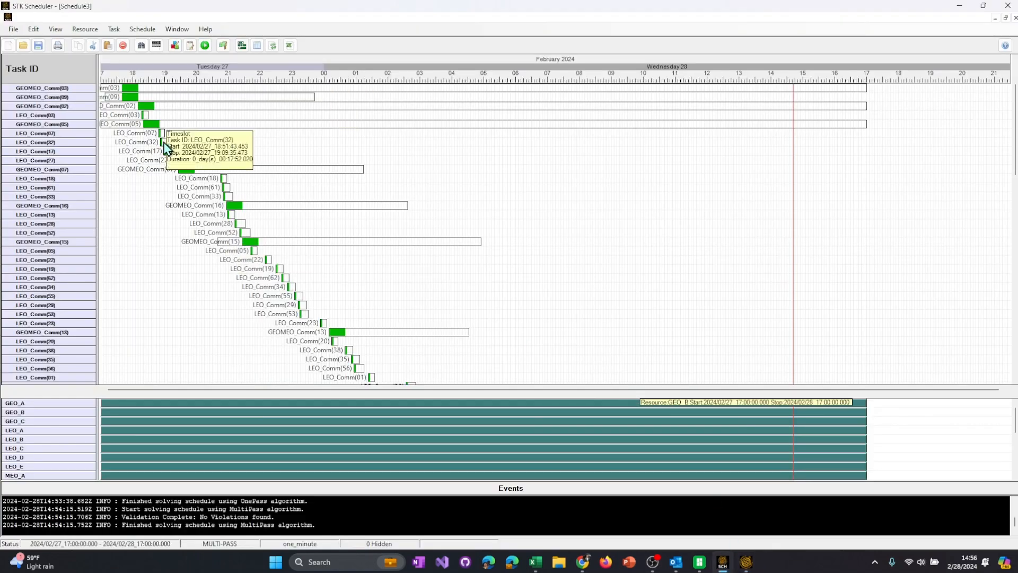
{"action": "scroll", "coordinate": [133, 140], "scroll_direction": "down", "scroll_amount": 3}
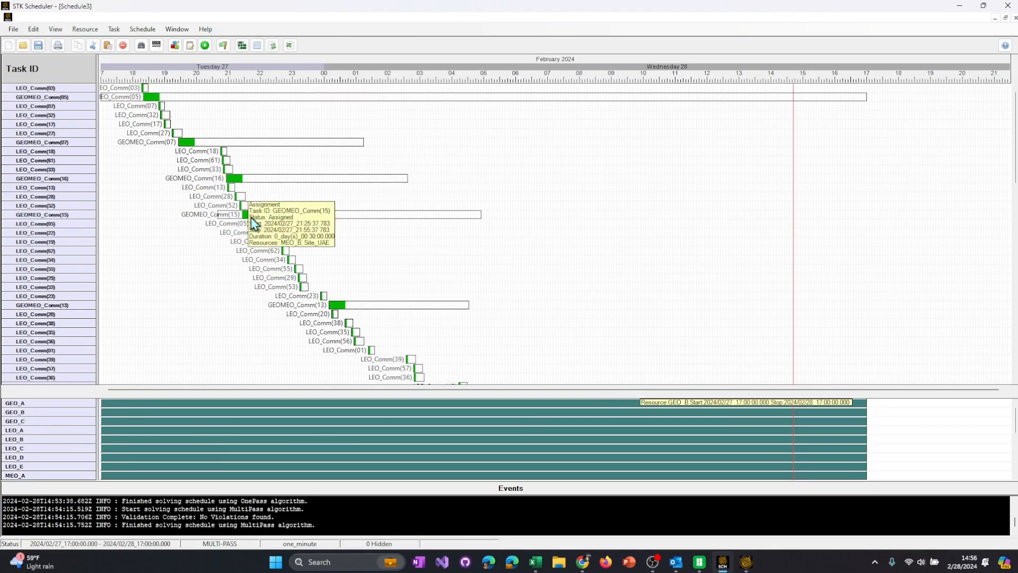
{"action": "scroll", "coordinate": [384, 287], "scroll_direction": "down", "scroll_amount": 5}
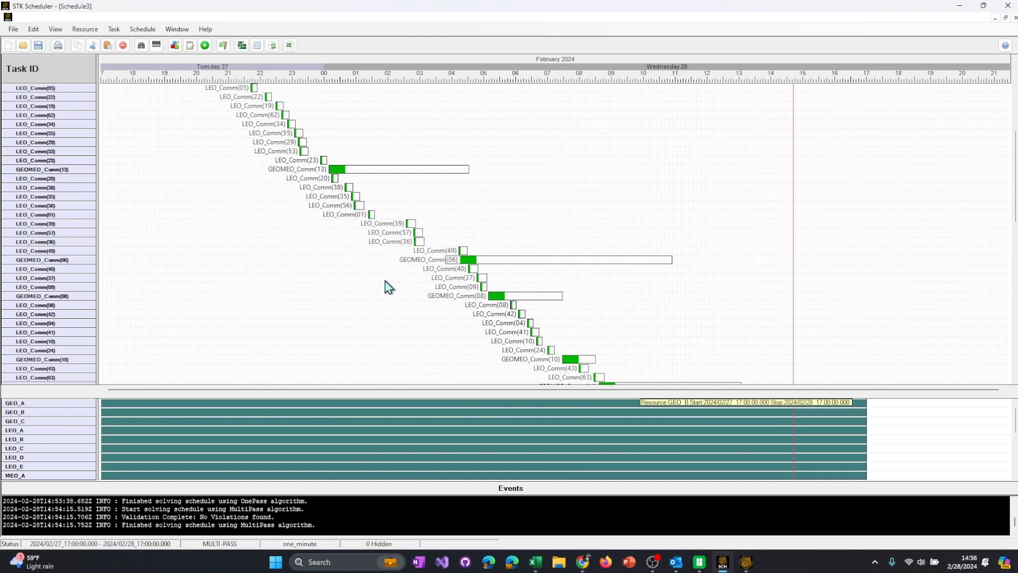
{"action": "scroll", "coordinate": [388, 289], "scroll_direction": "down", "scroll_amount": 3}
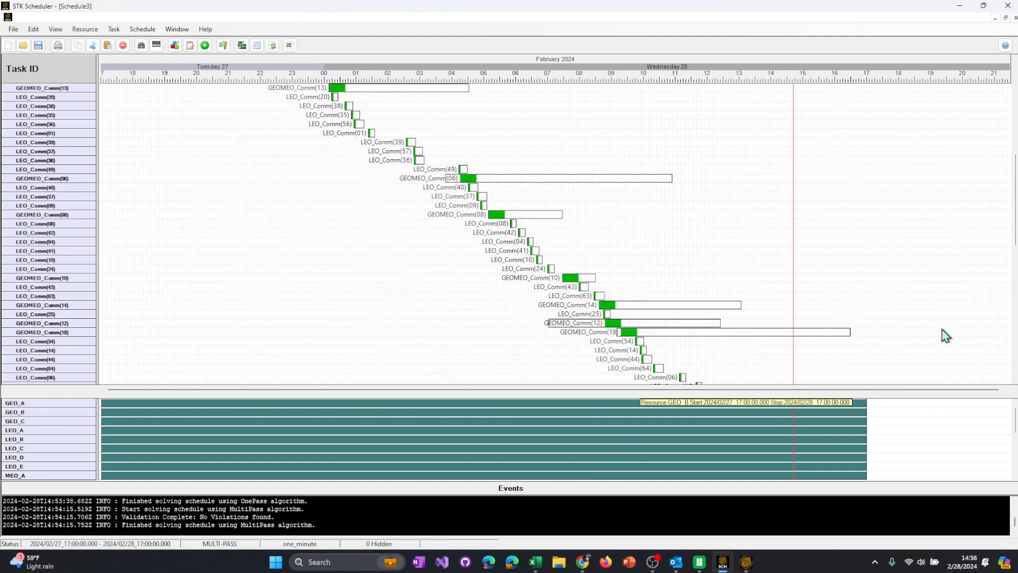